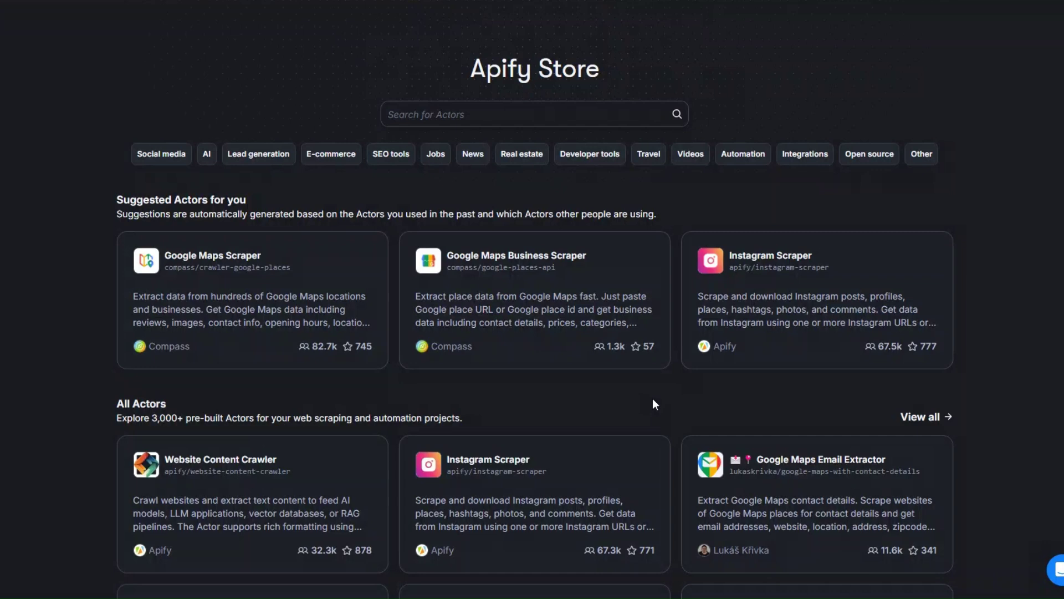
# Search the Apify Store for "twitter" Actors and open the Twitter Tweets Scraper by Monkey Coder.
pyautogui.click(520, 113)
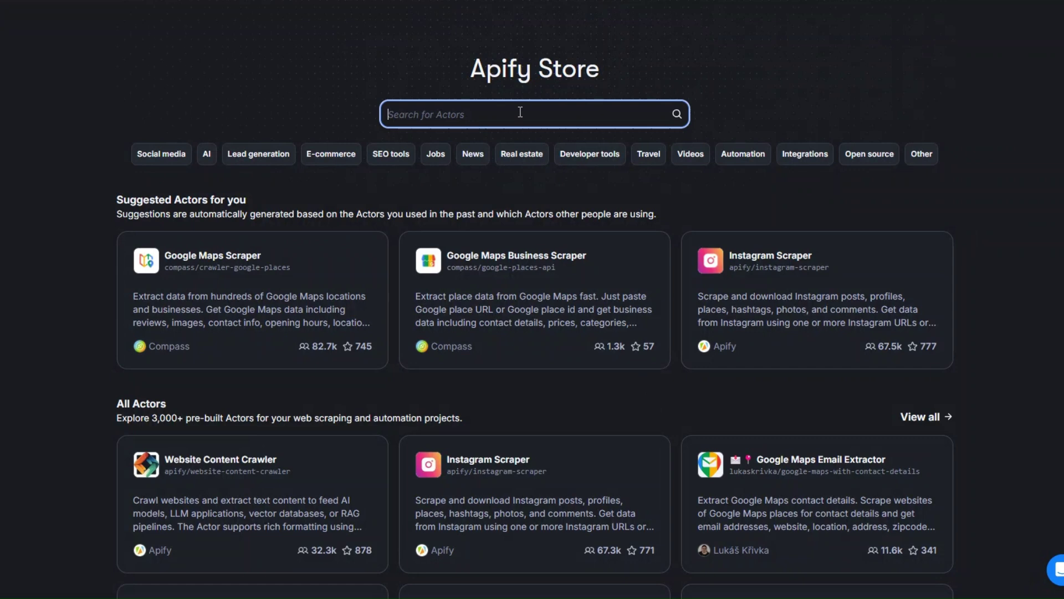
pyautogui.write('twitt')
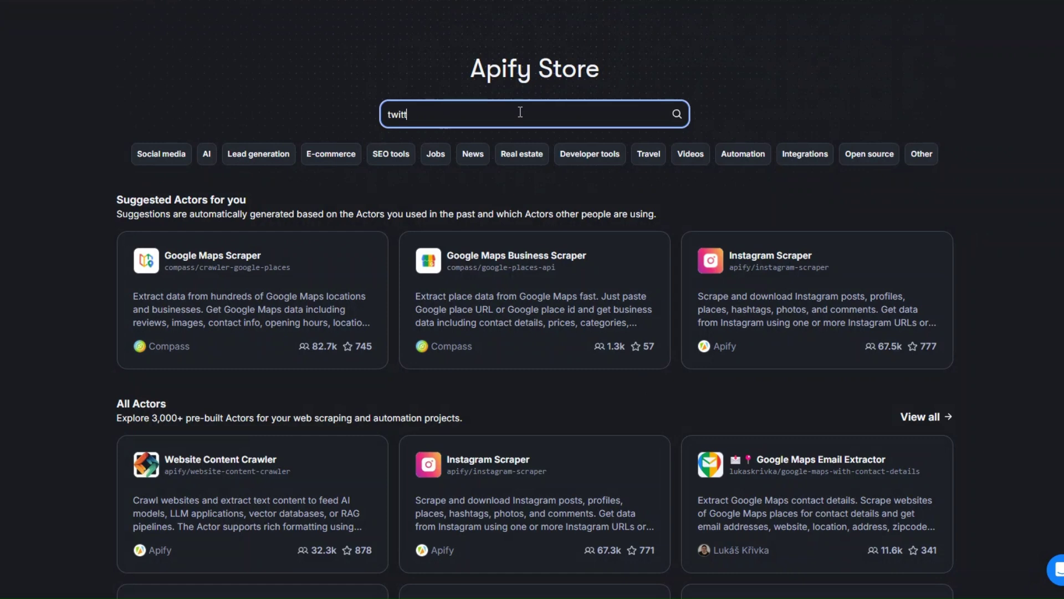
pyautogui.write('er')
pyautogui.click(677, 113)
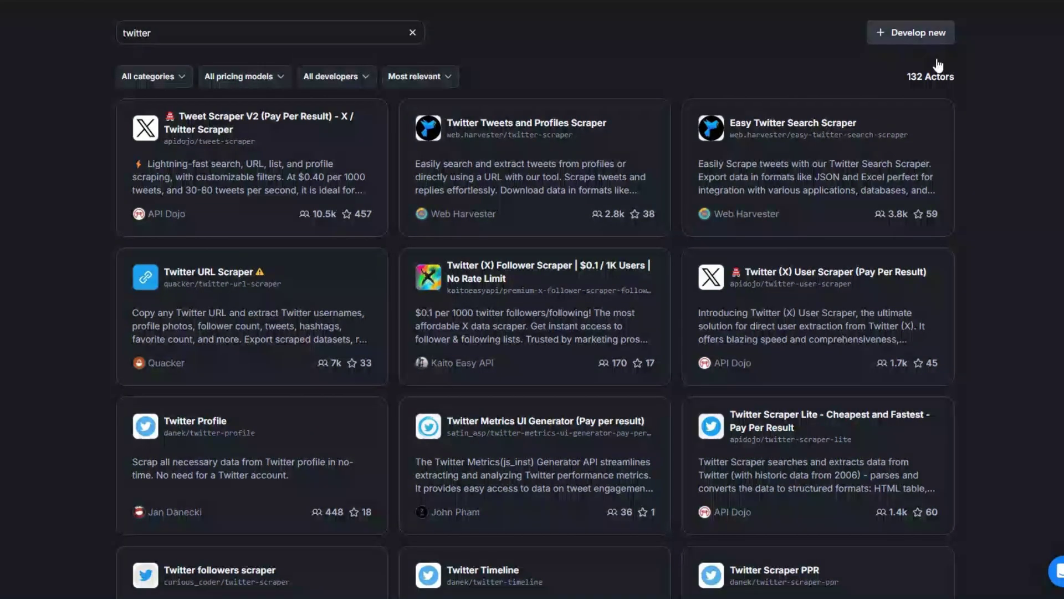
pyautogui.moveTo(887, 76); pyautogui.dragTo(961, 82)
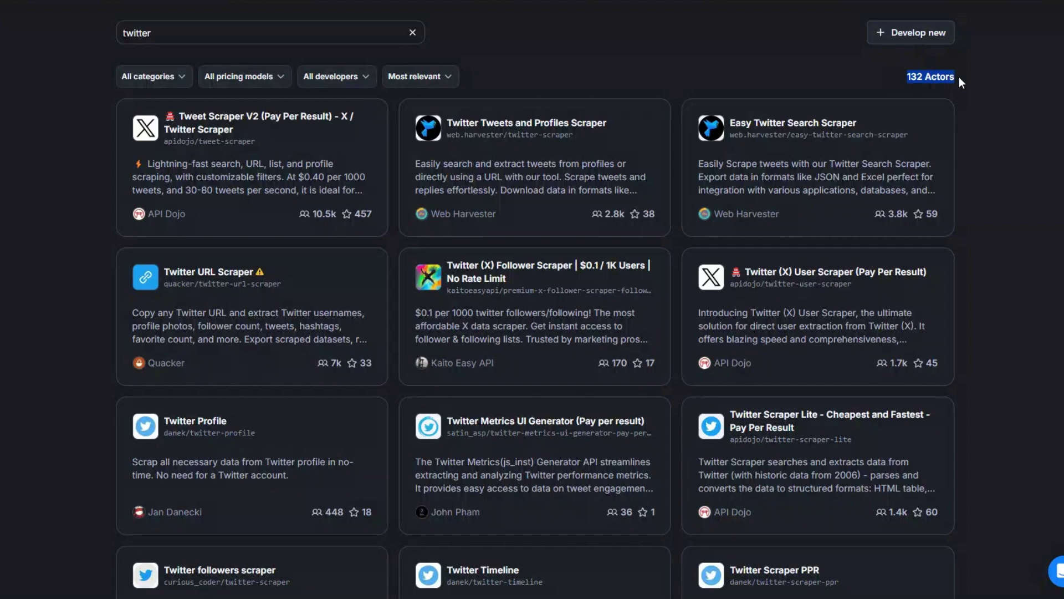
pyautogui.click(959, 92)
pyautogui.scroll(-10, 783, 226)
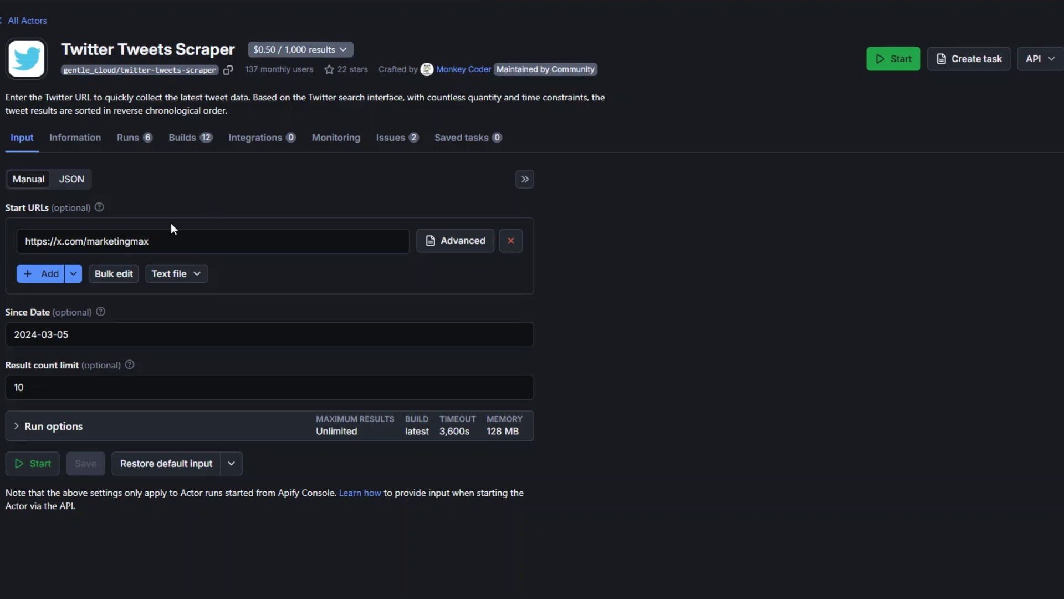
pyautogui.moveTo(166, 242); pyautogui.dragTo(16, 248)
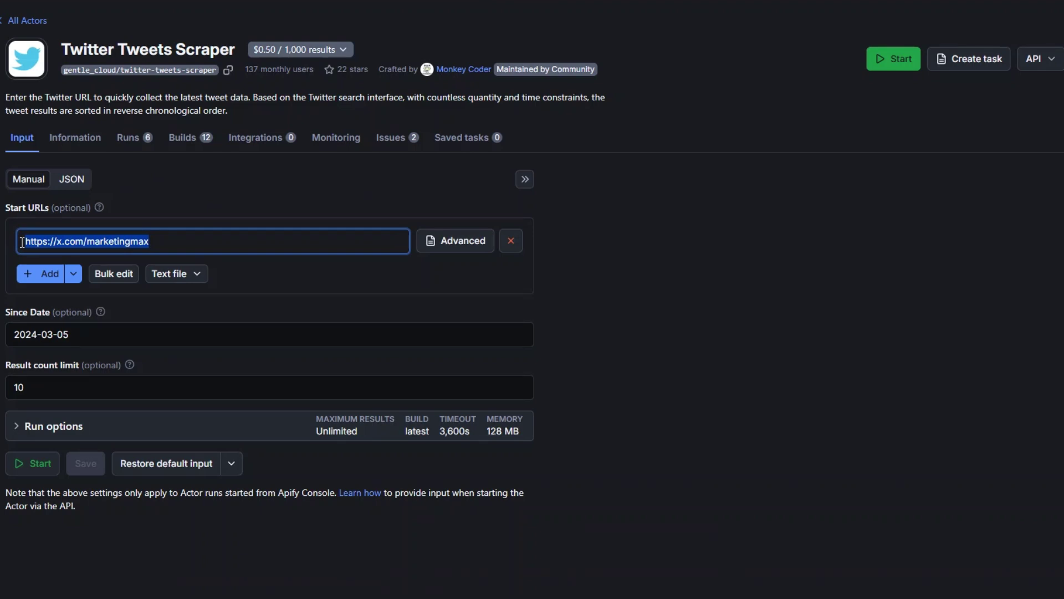
pyautogui.click(60, 384)
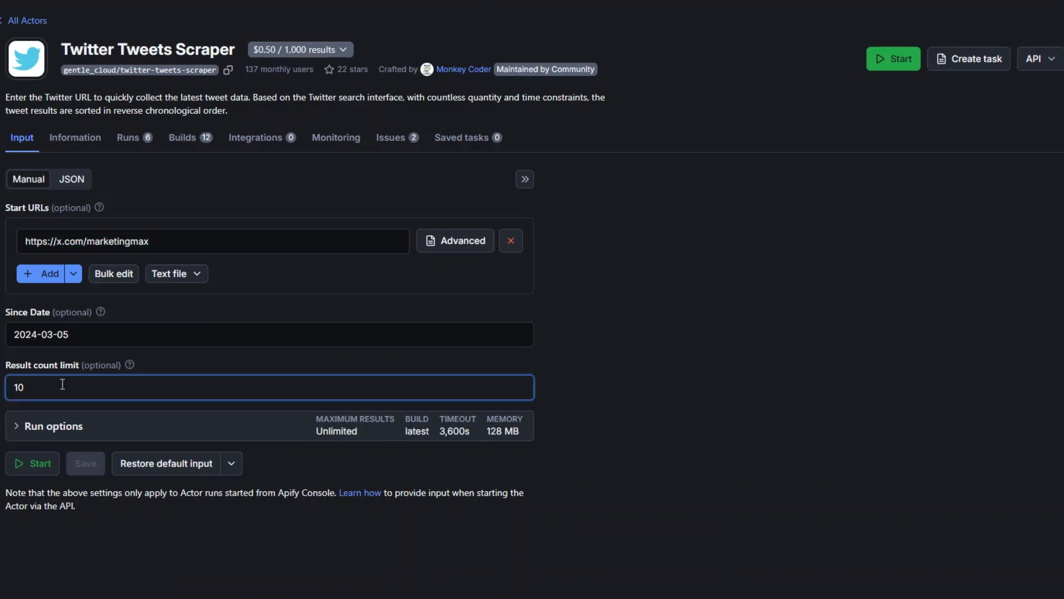
pyautogui.moveTo(2, 312); pyautogui.dragTo(53, 314)
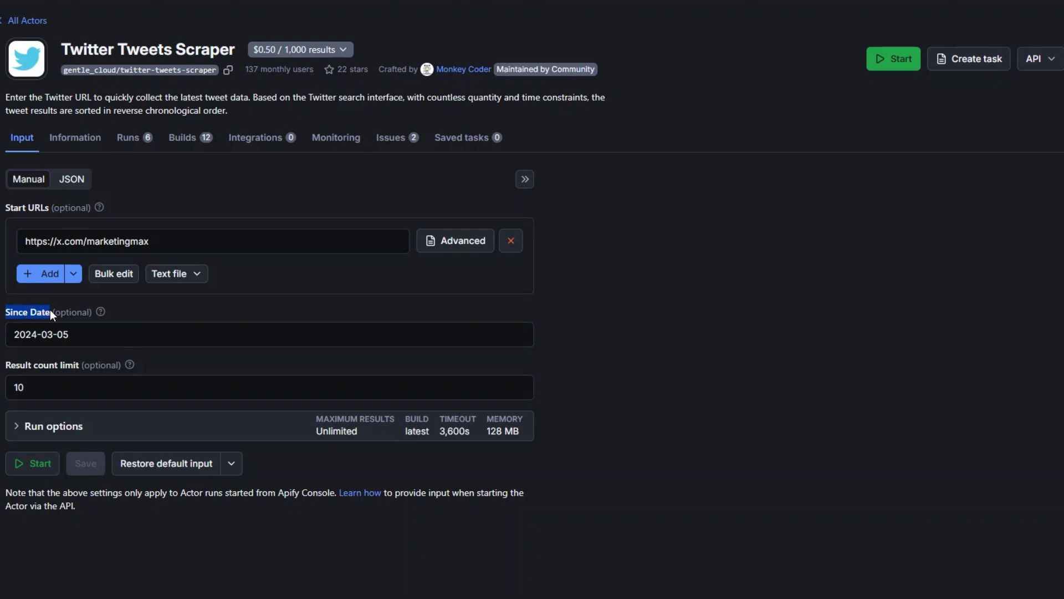
pyautogui.click(8, 380)
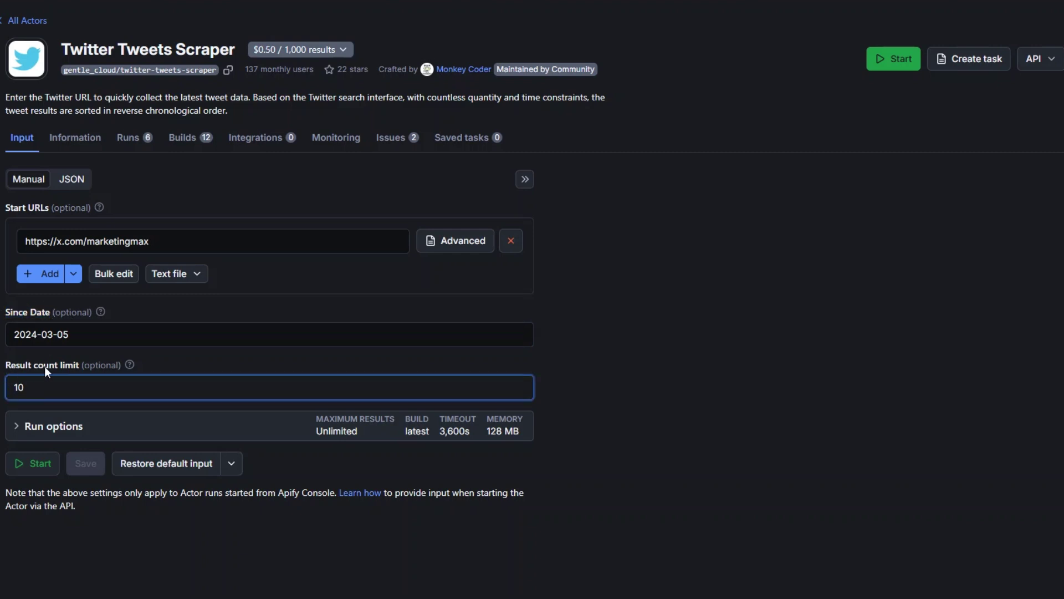
pyautogui.click(64, 390)
pyautogui.moveTo(157, 242); pyautogui.dragTo(28, 231)
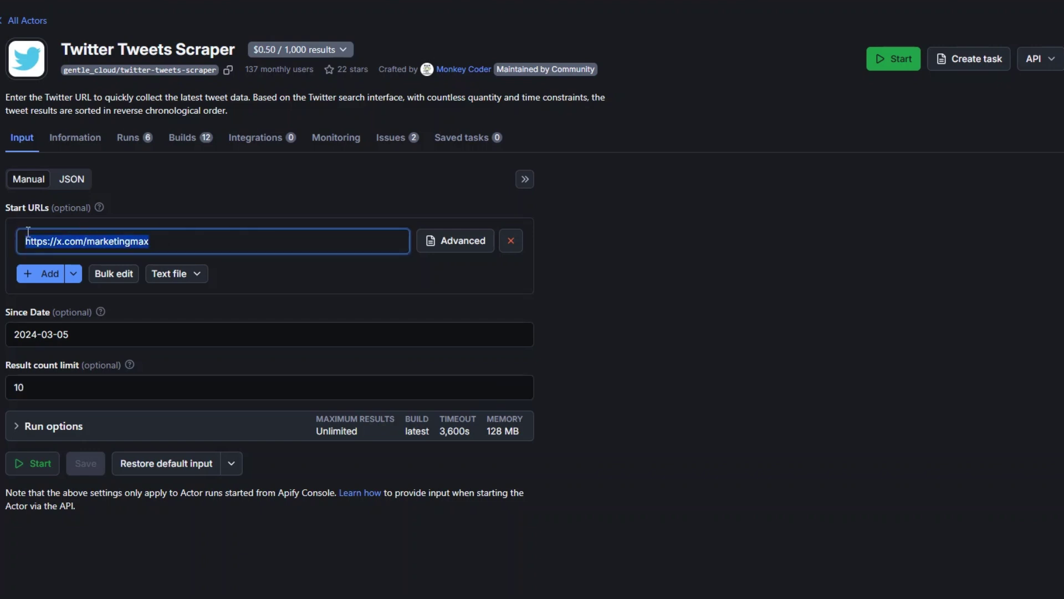
pyautogui.click(166, 237)
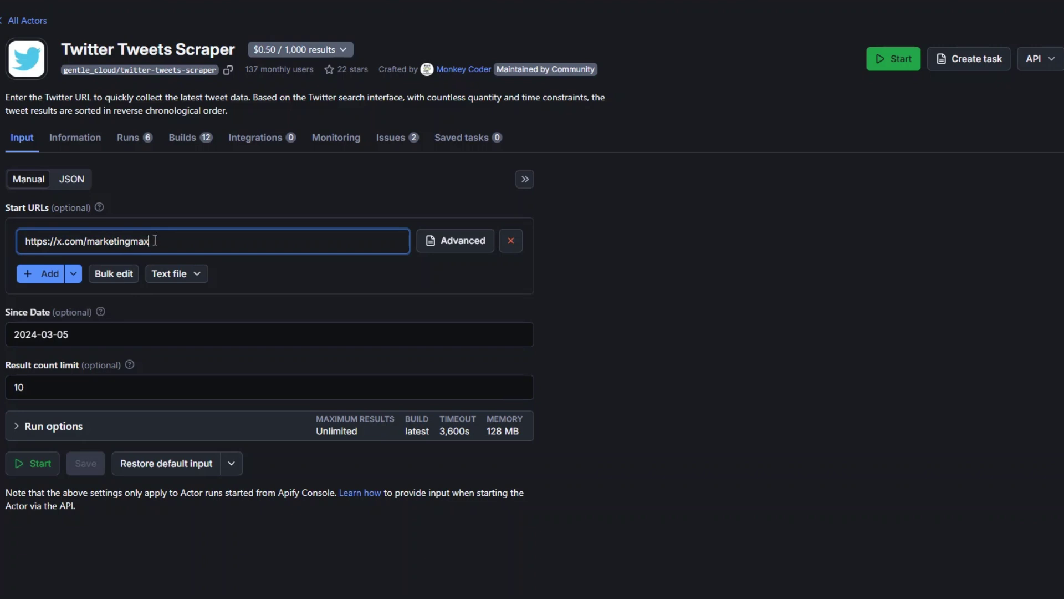
pyautogui.moveTo(155, 240); pyautogui.dragTo(21, 239)
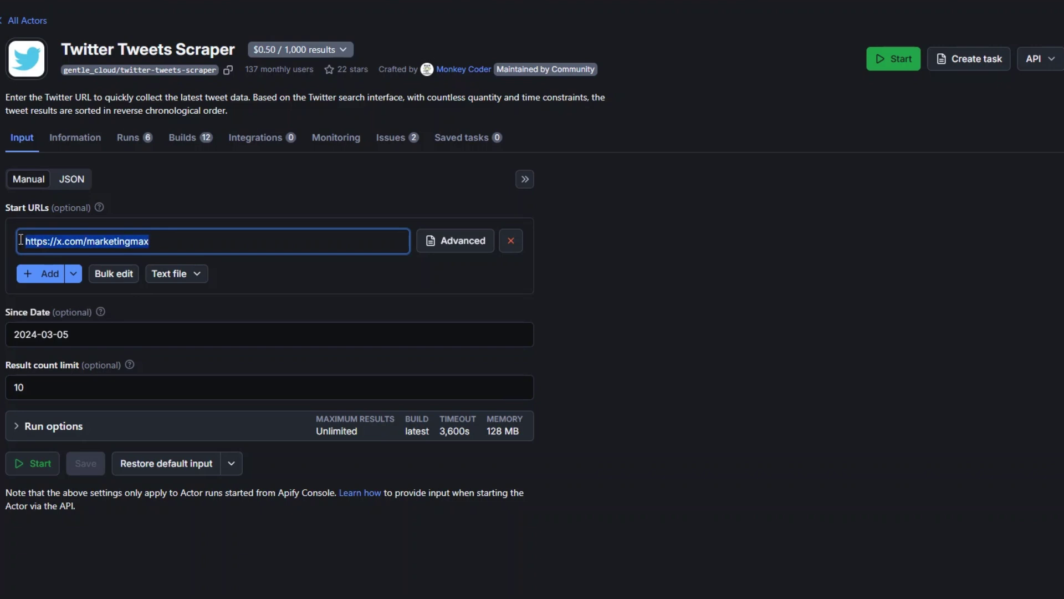
pyautogui.click(34, 463)
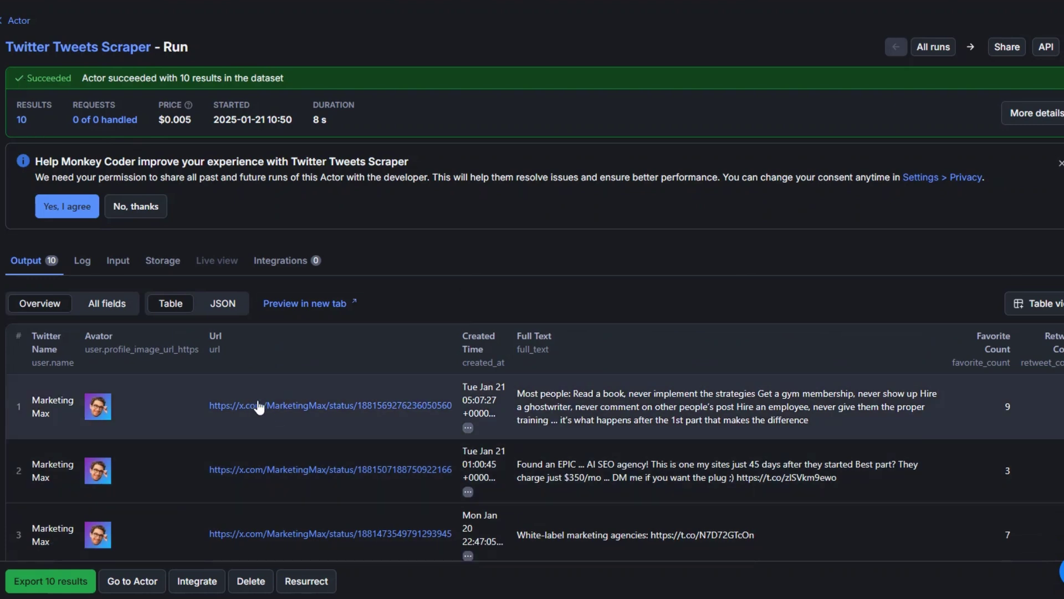
# Examine the scraped tweets in the run output, including their URLs, dates, full text, favorite counts and retweet counts.
pyautogui.scroll(-3, 258, 407)
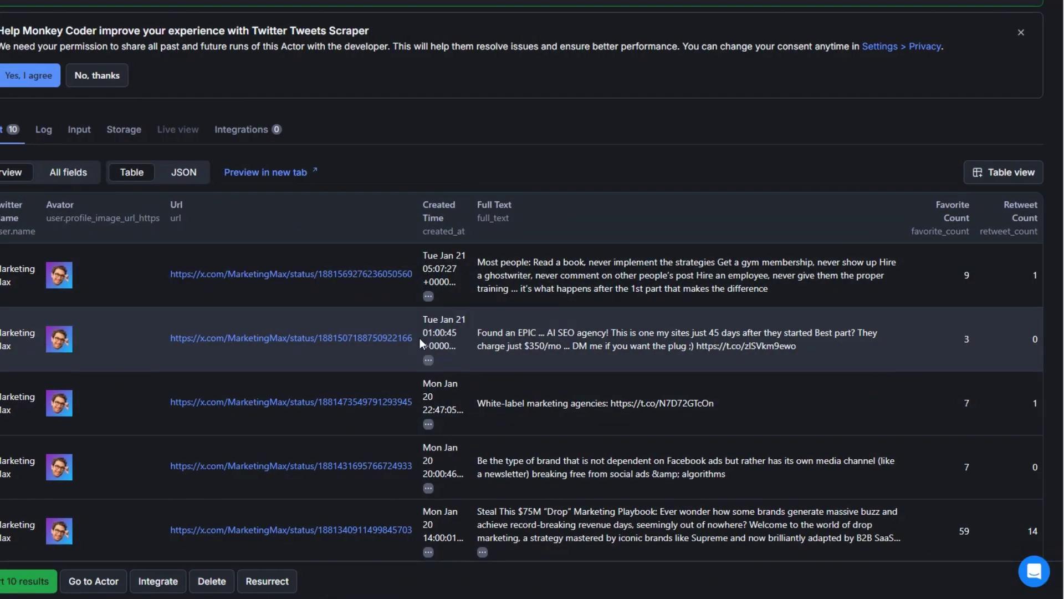
pyautogui.scroll(-2, 596, 253)
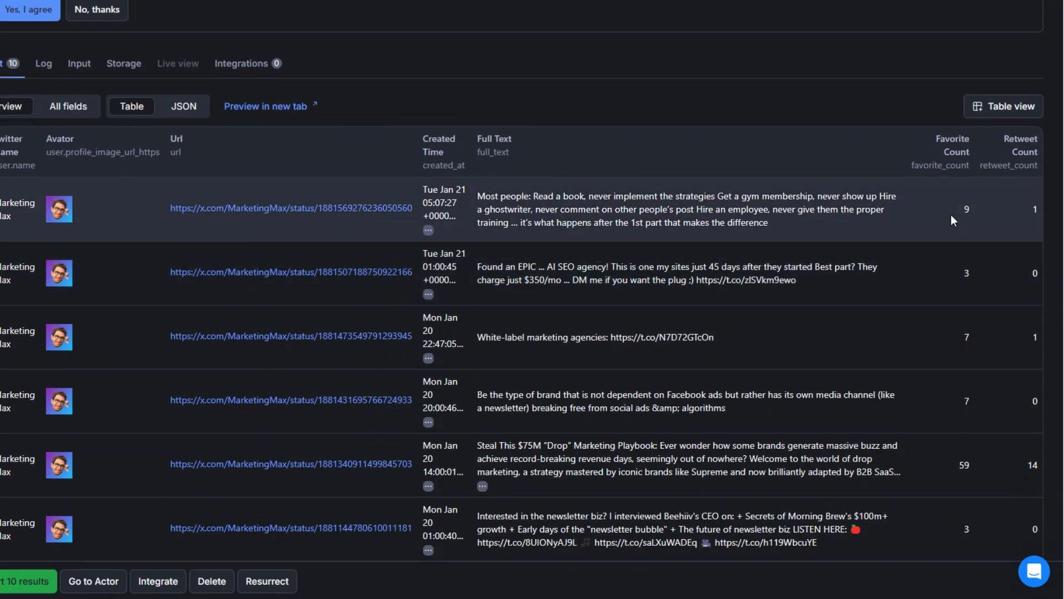
pyautogui.scroll(-5, 487, 321)
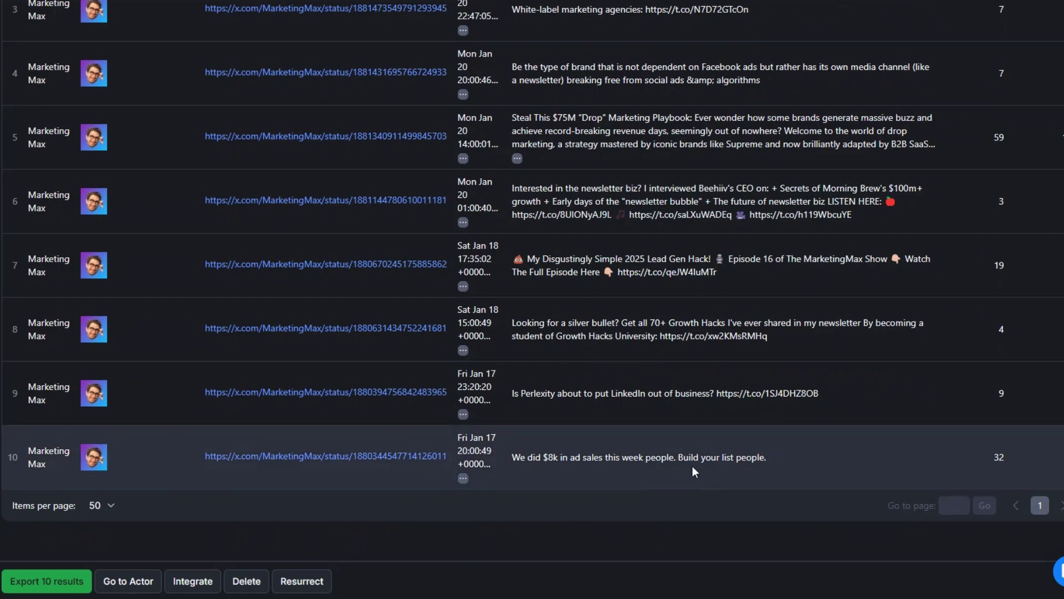
pyautogui.scroll(8, 617, 380)
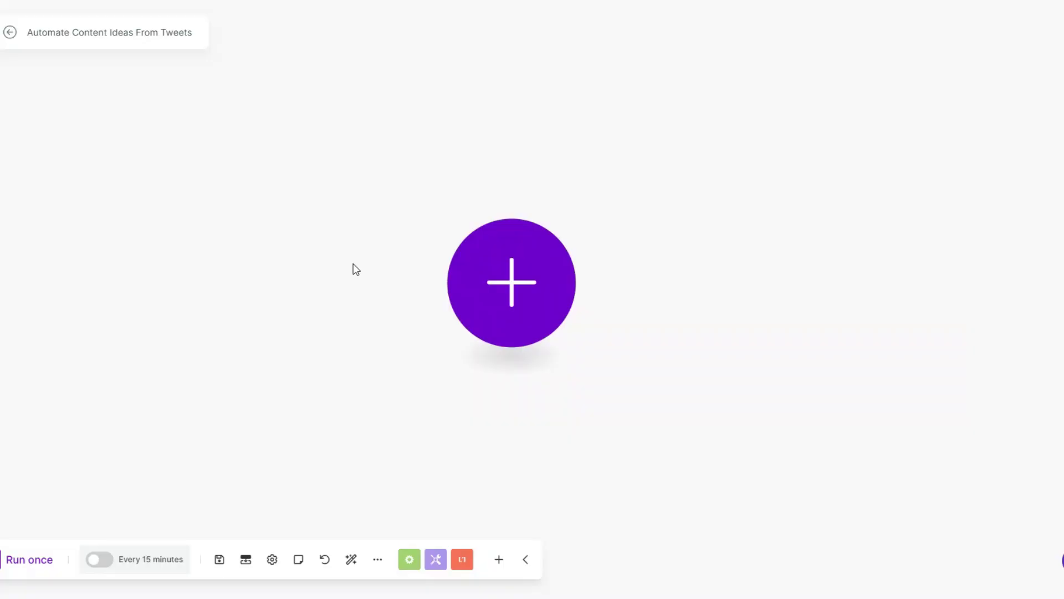
# Switch to the Make scenario "Automate Content Ideas From Tweets" and add an Apify Run an Actor module as its first module.
pyautogui.click(493, 293)
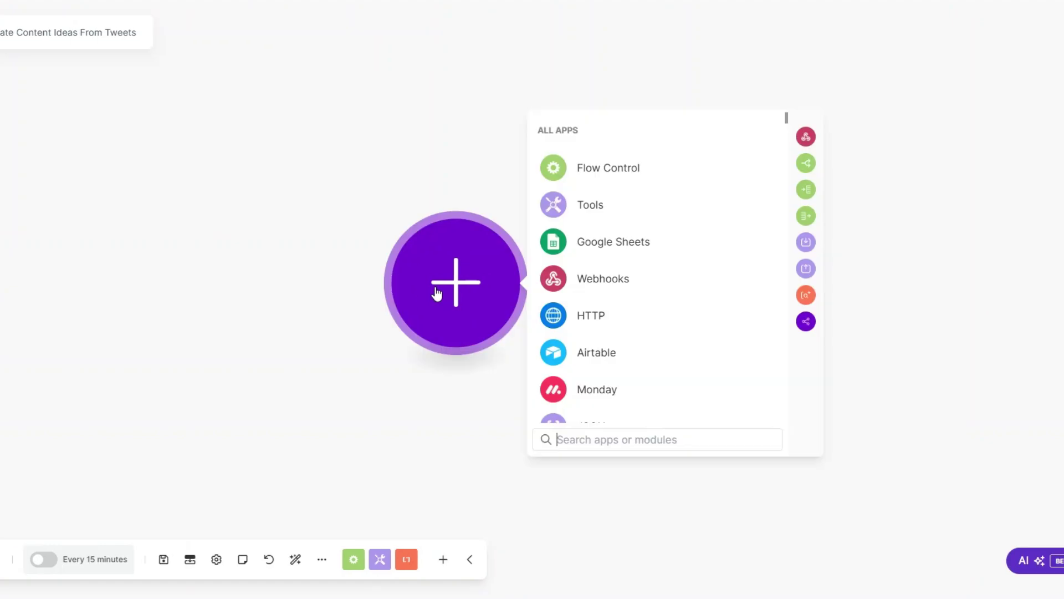
pyautogui.write('a')
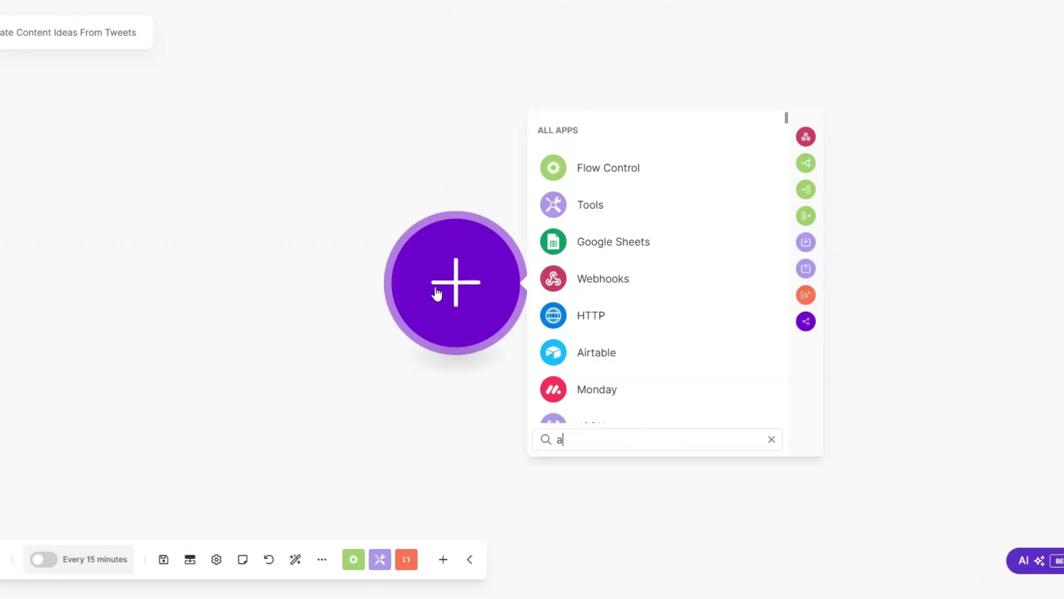
pyautogui.write('pify')
pyautogui.click(596, 135)
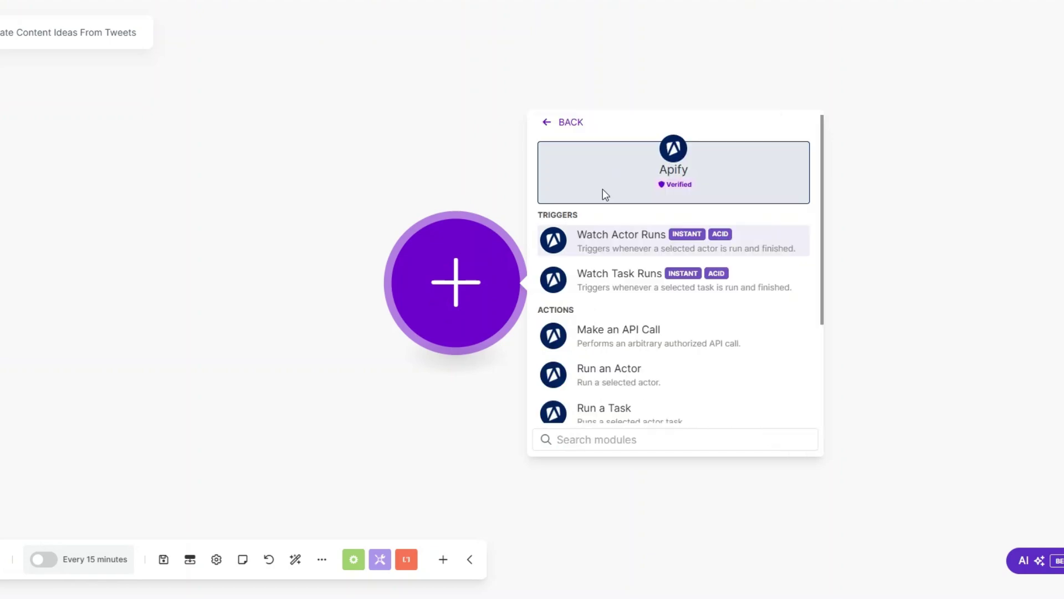
pyautogui.scroll(-1, 634, 312)
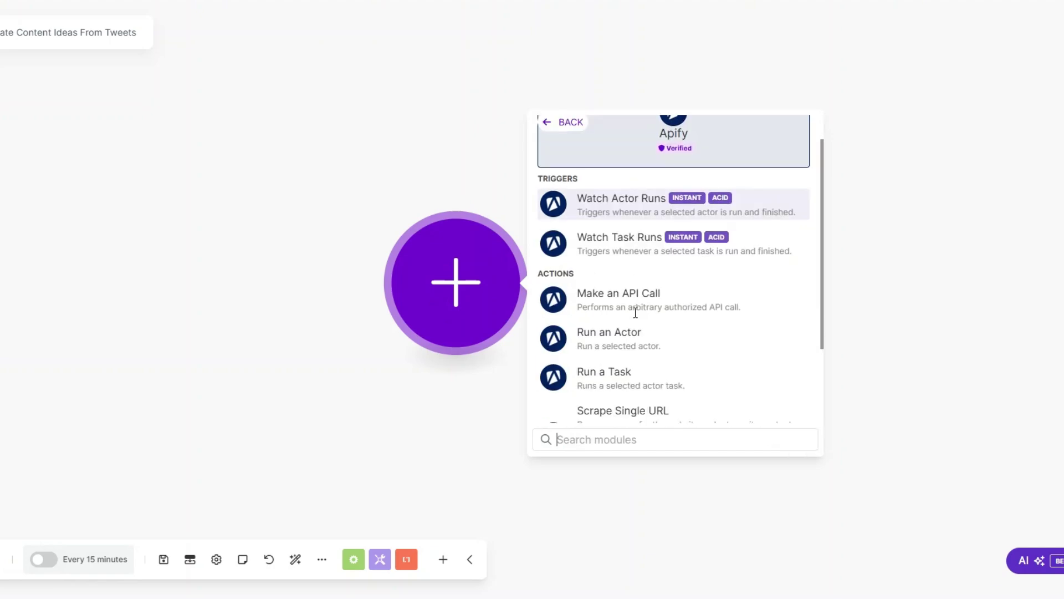
pyautogui.click(621, 306)
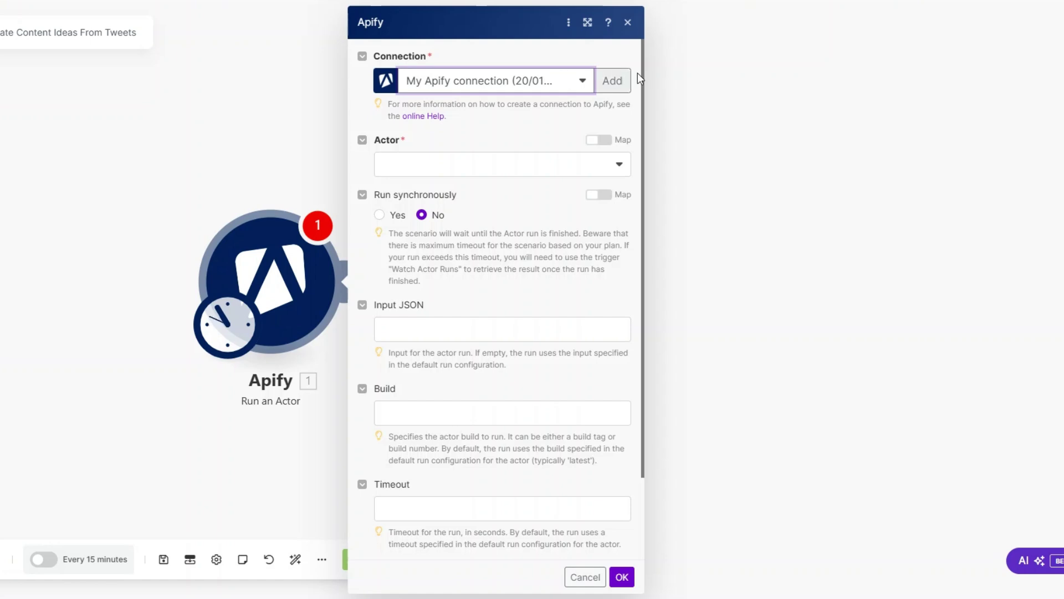
# Open a new Apify connection form, locate the personal API token in Apify's API & Integrations settings, and close the form unsaved.
pyautogui.click(612, 81)
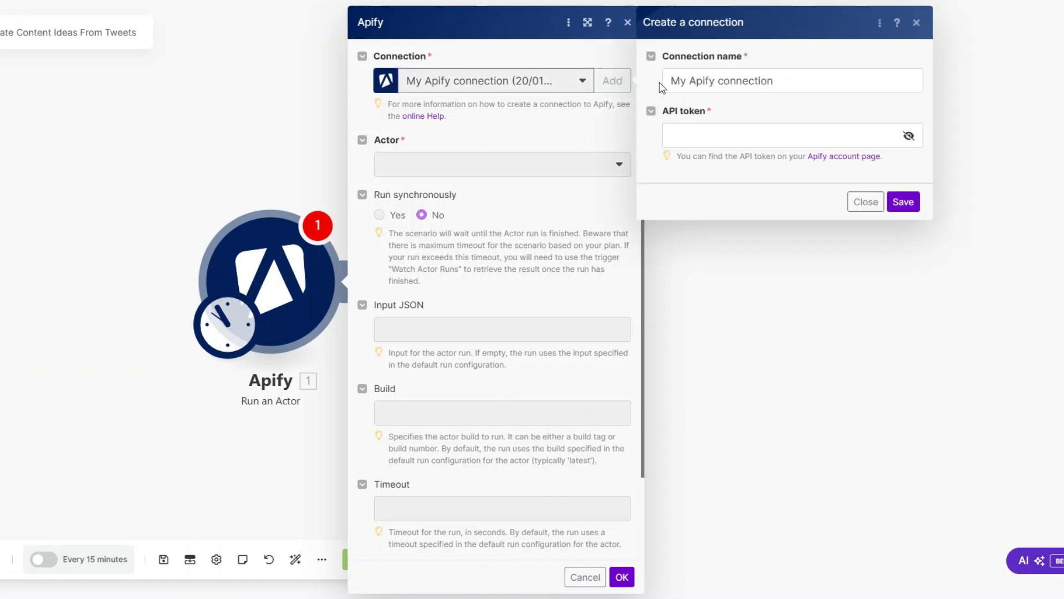
pyautogui.click(758, 141)
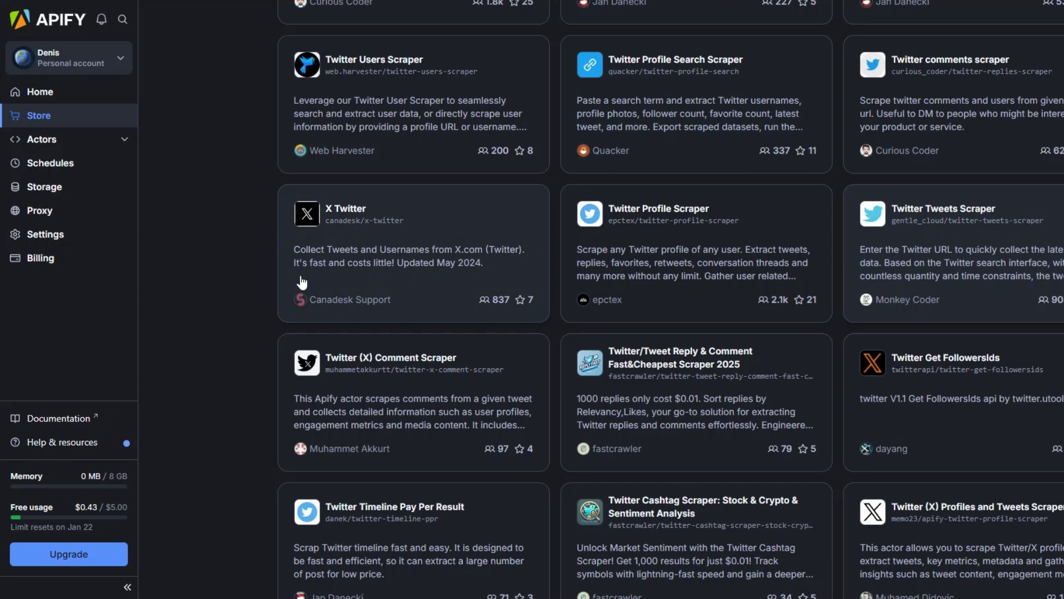
pyautogui.scroll(4, 302, 272)
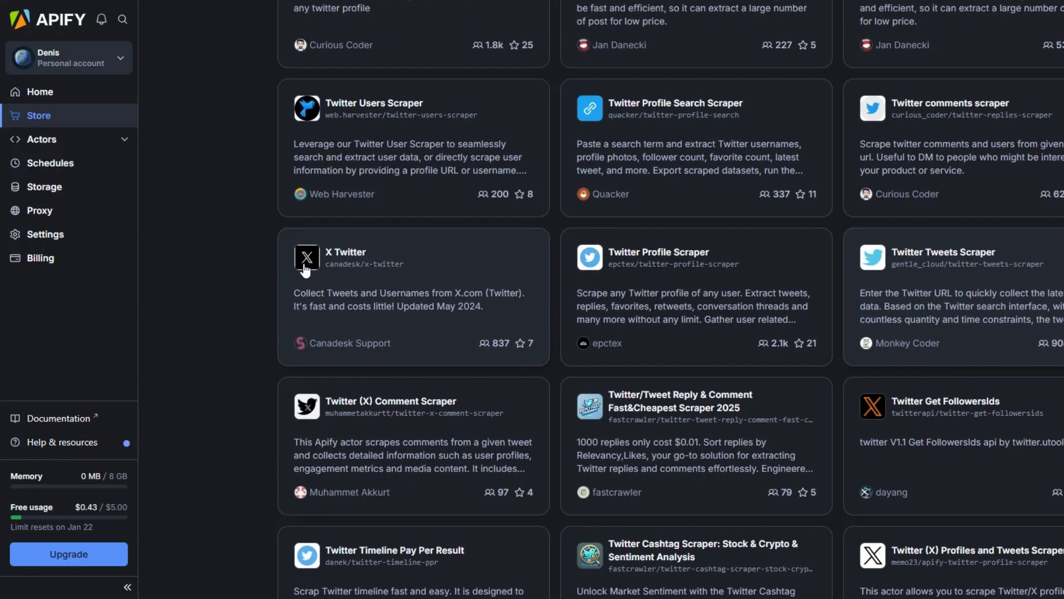
pyautogui.scroll(8, 300, 270)
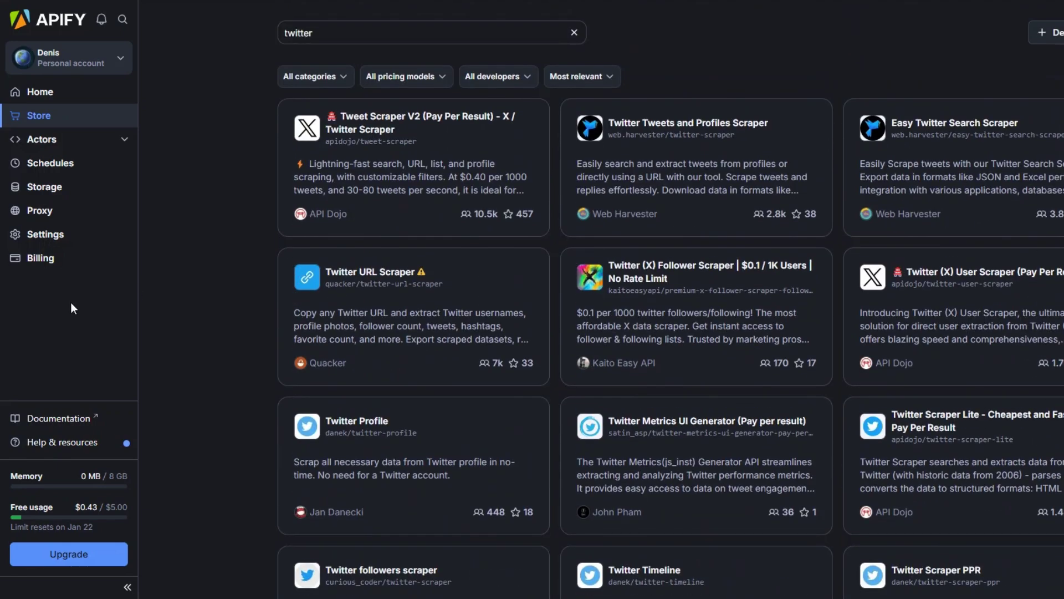
pyautogui.click(38, 242)
pyautogui.click(220, 60)
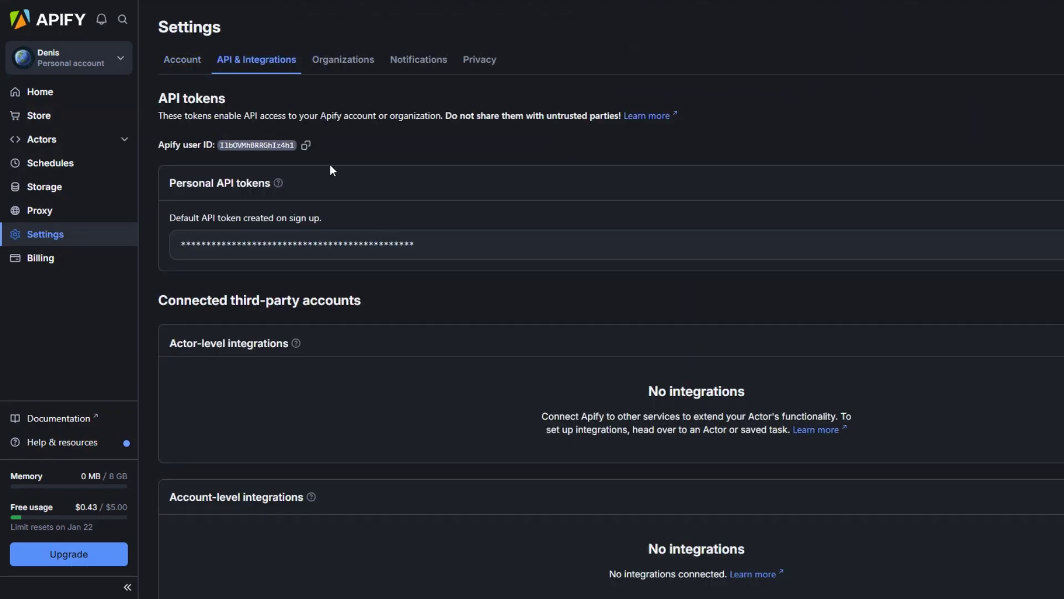
pyautogui.moveTo(8, 312); pyautogui.dragTo(225, 323)
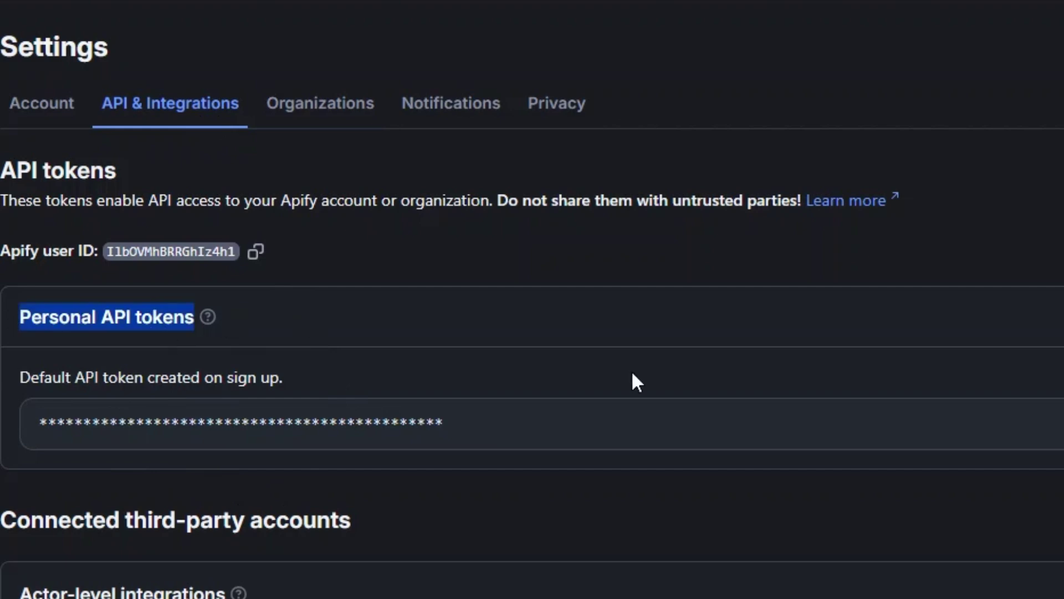
pyautogui.click(899, 286)
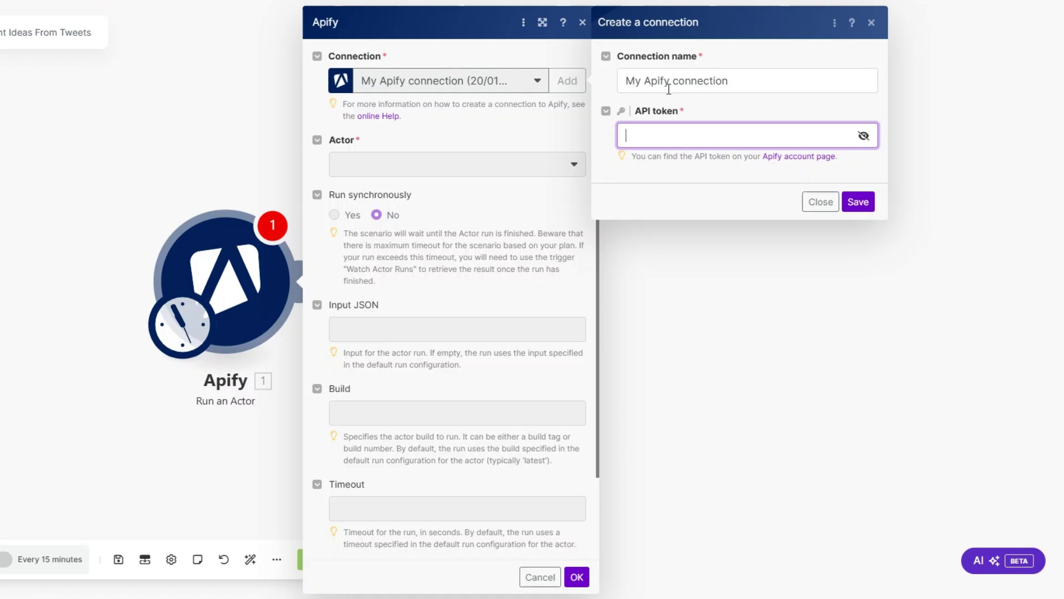
pyautogui.click(821, 202)
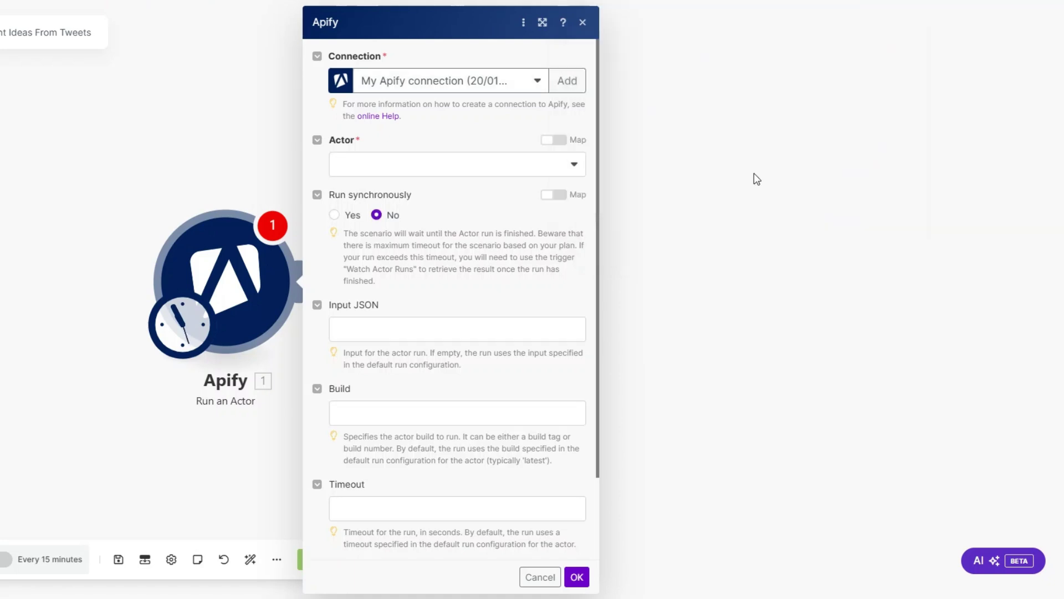
# Set the module's Actor to Twitter Tweets Scraper (gentle_cloud) and enable running synchronously.
pyautogui.click(380, 165)
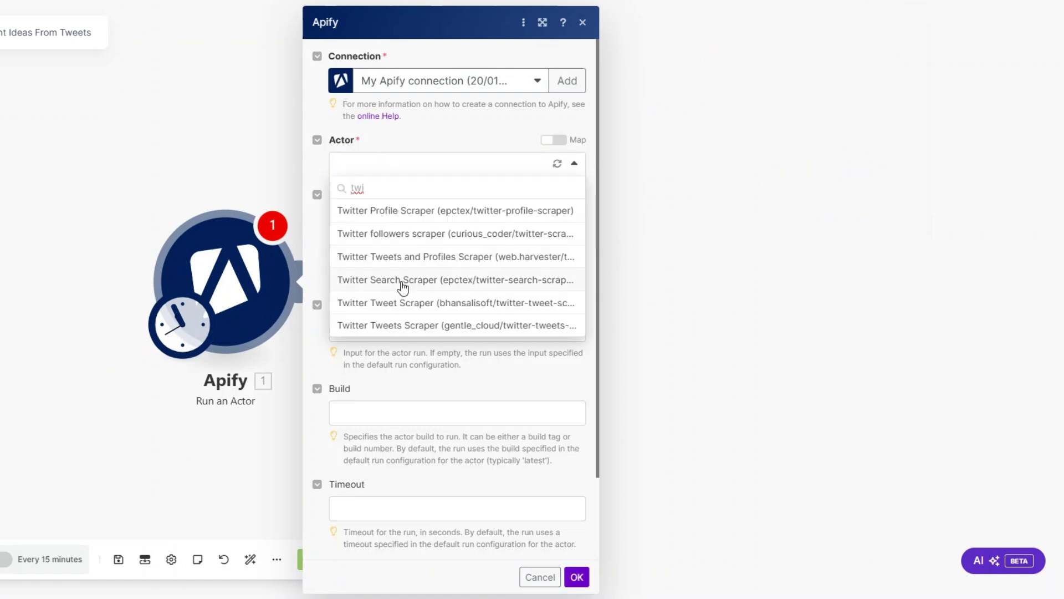
pyautogui.click(405, 323)
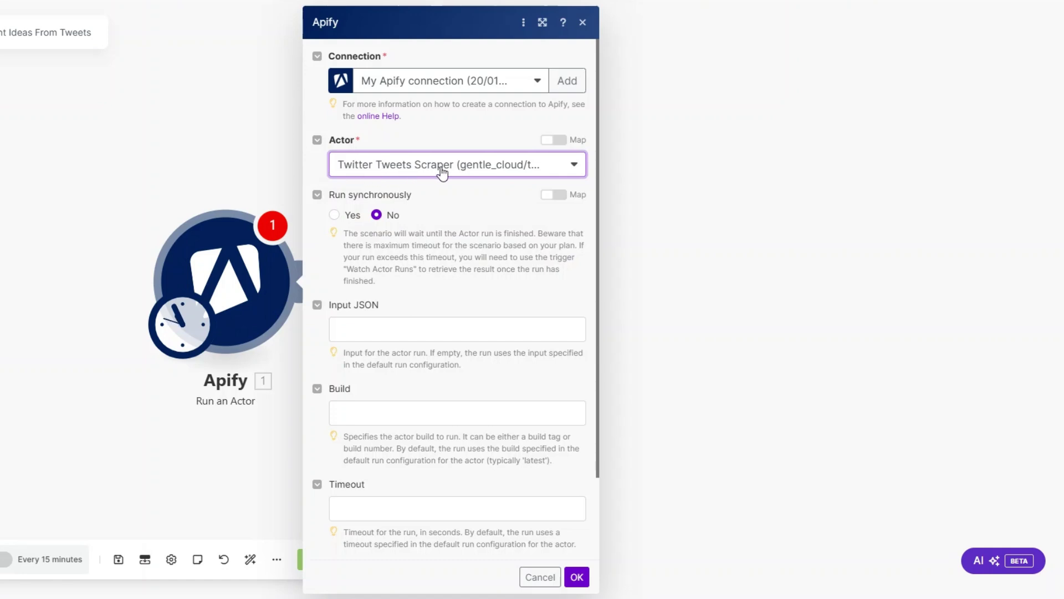
pyautogui.click(336, 215)
# Switch to the Twitter Tweets Scraper page in Apify and copy its complete input configuration as JSON.
pyautogui.click(415, 328)
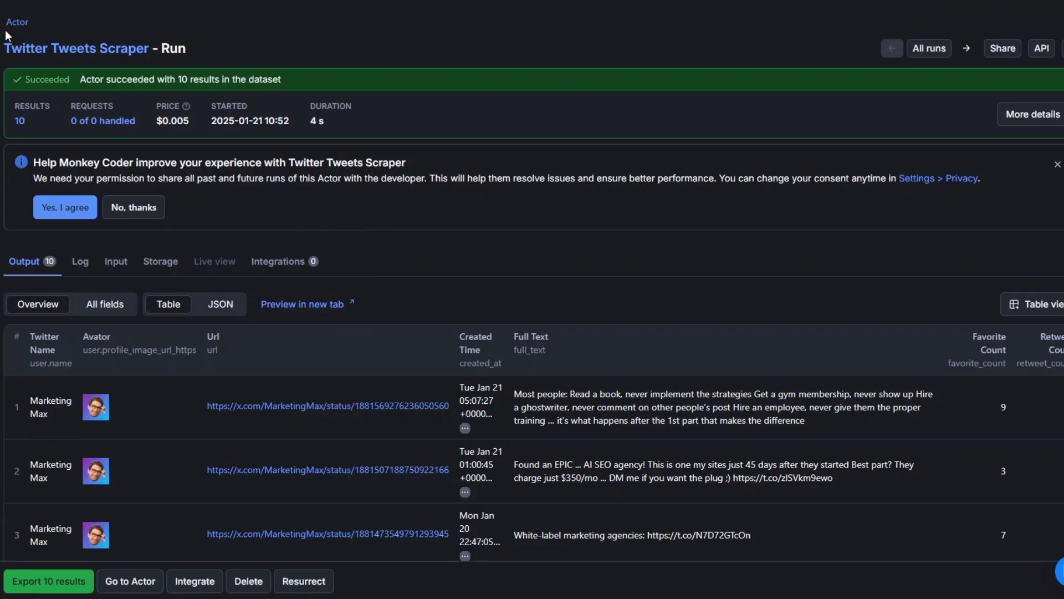
pyautogui.hotkey('alt', 'Left')
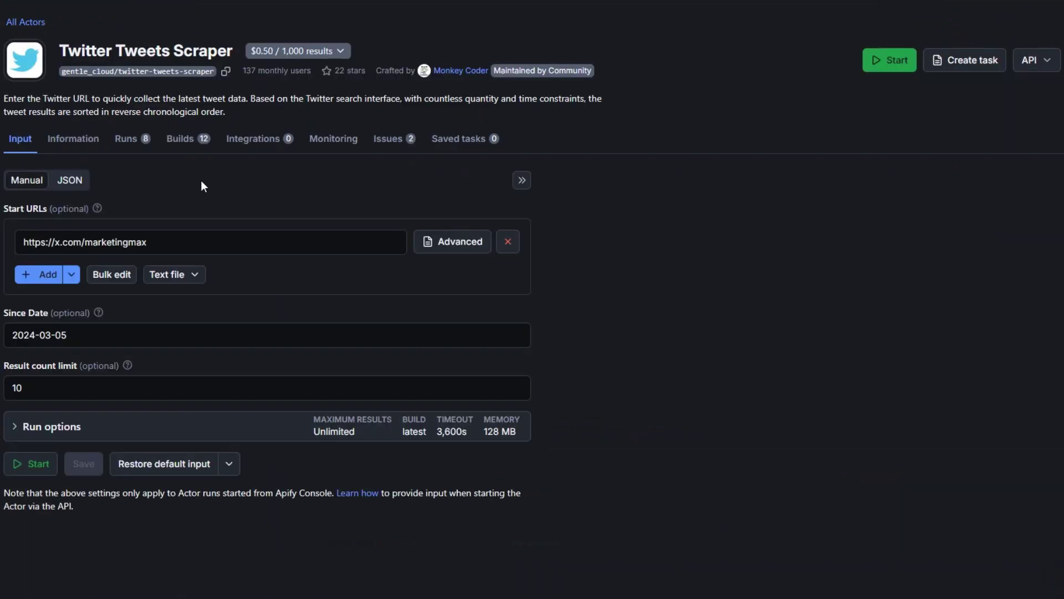
pyautogui.click(69, 183)
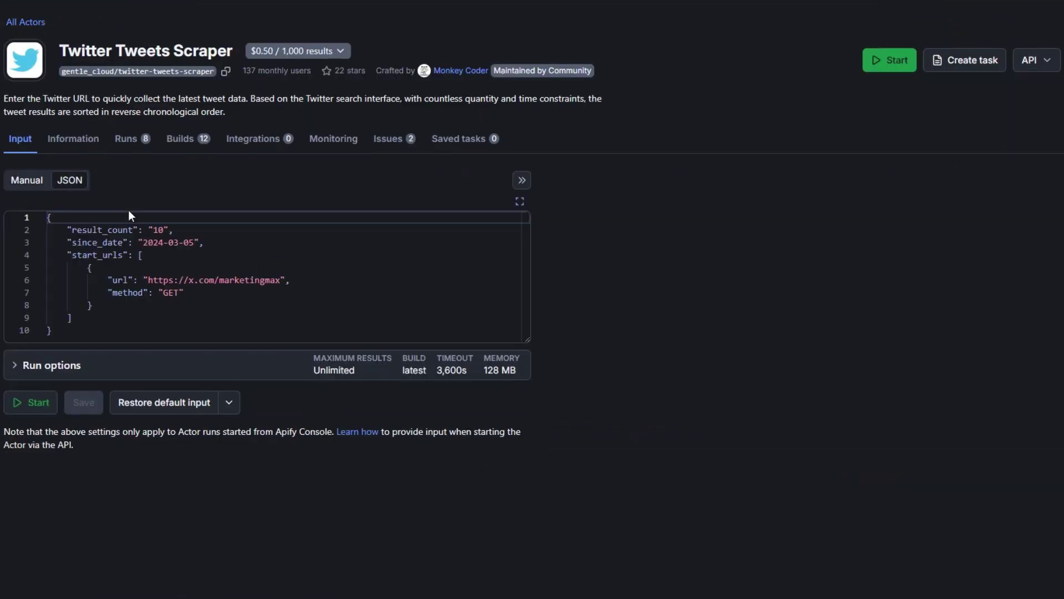
pyautogui.moveTo(48, 218); pyautogui.dragTo(71, 327)
pyautogui.rightClick(71, 306)
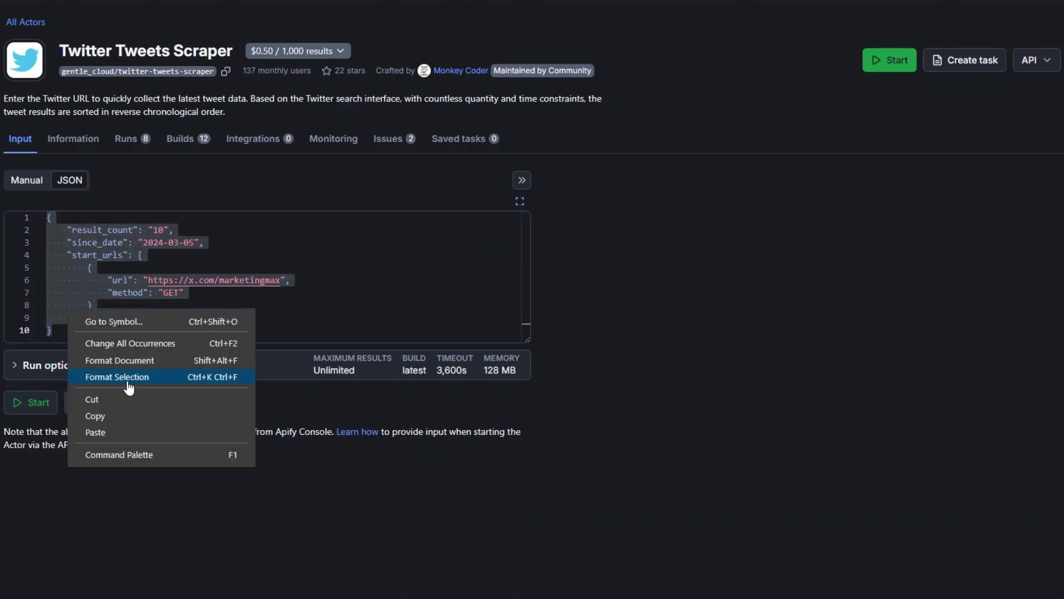
pyautogui.click(131, 411)
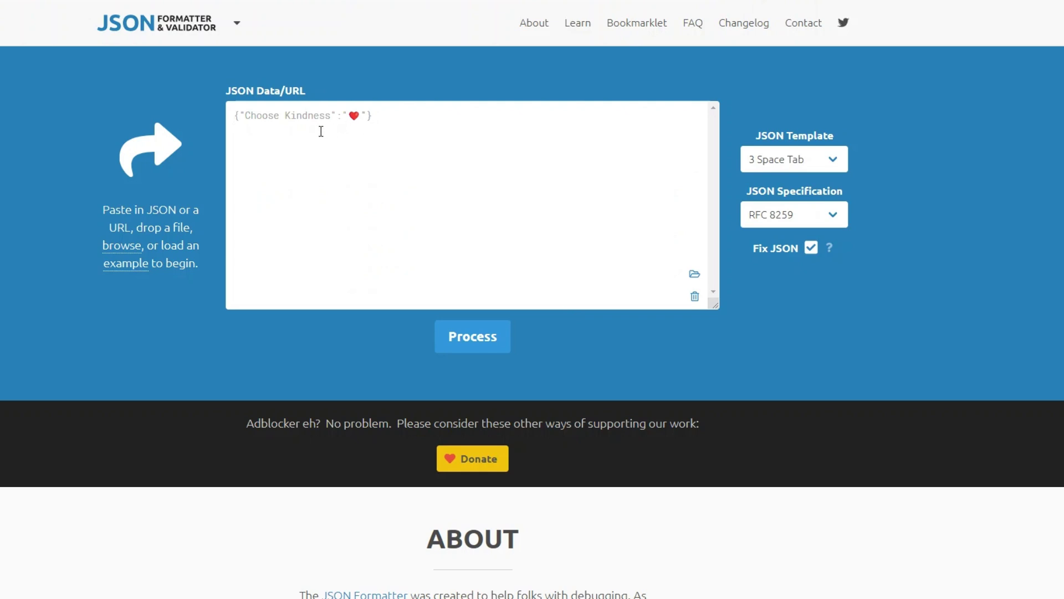
# Format and validate the copied input in the JSON Formatter & Validator site, and copy the formatted JSON.
pyautogui.hotkey('ctrl', 'v')
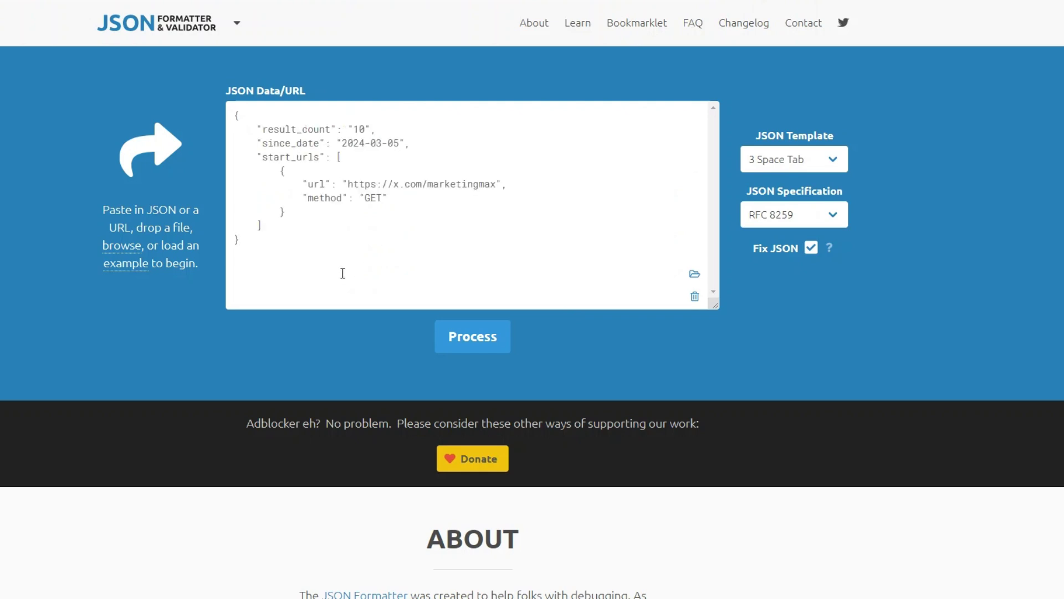
pyautogui.click(469, 339)
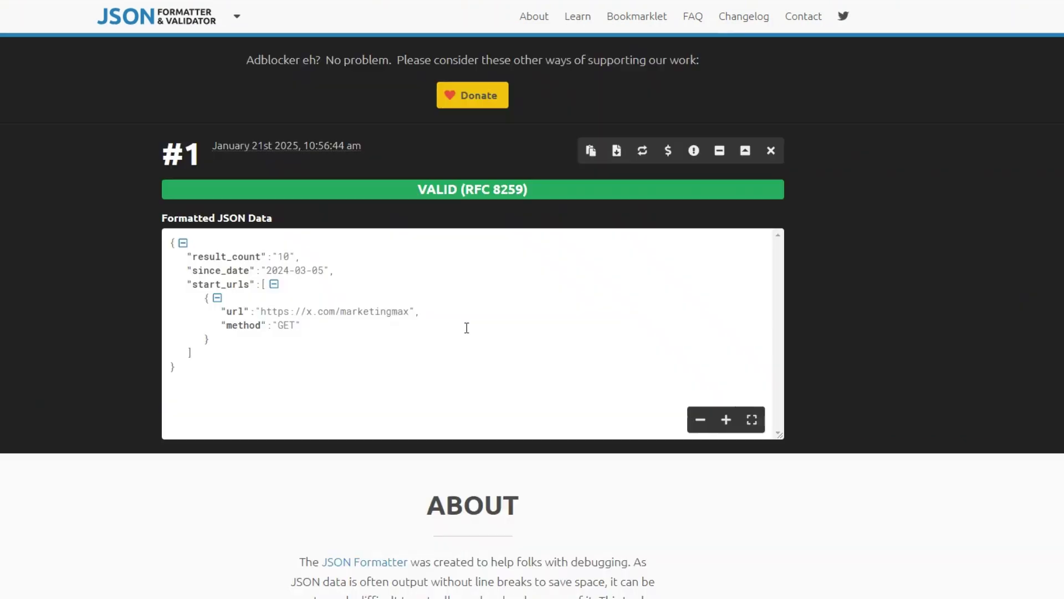
pyautogui.click(591, 147)
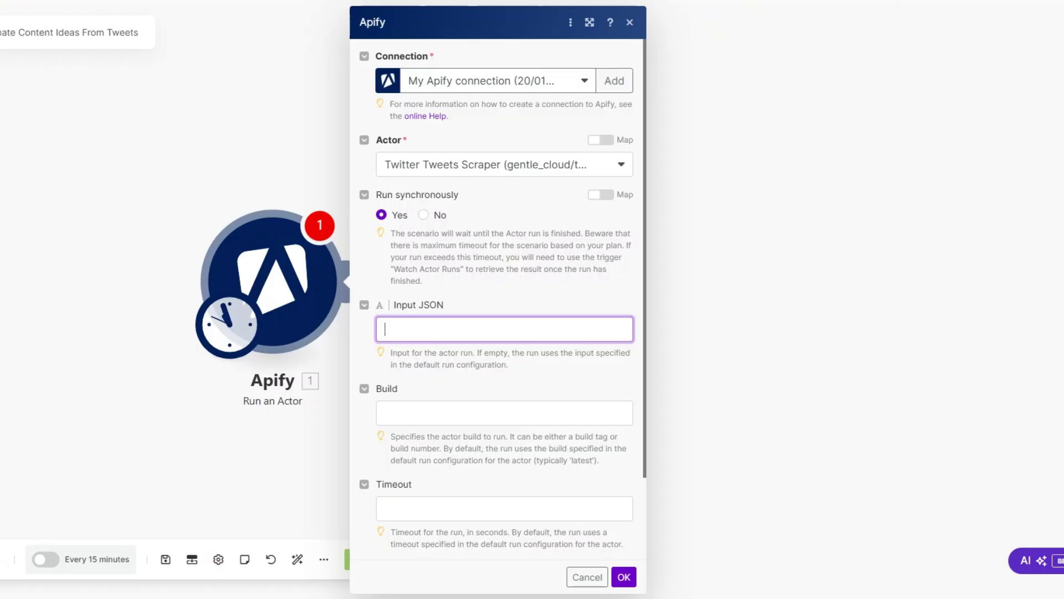
# Paste the formatted JSON as the Apify module's Input JSON in Make and save the module.
pyautogui.hotkey('ctrl', 'v')
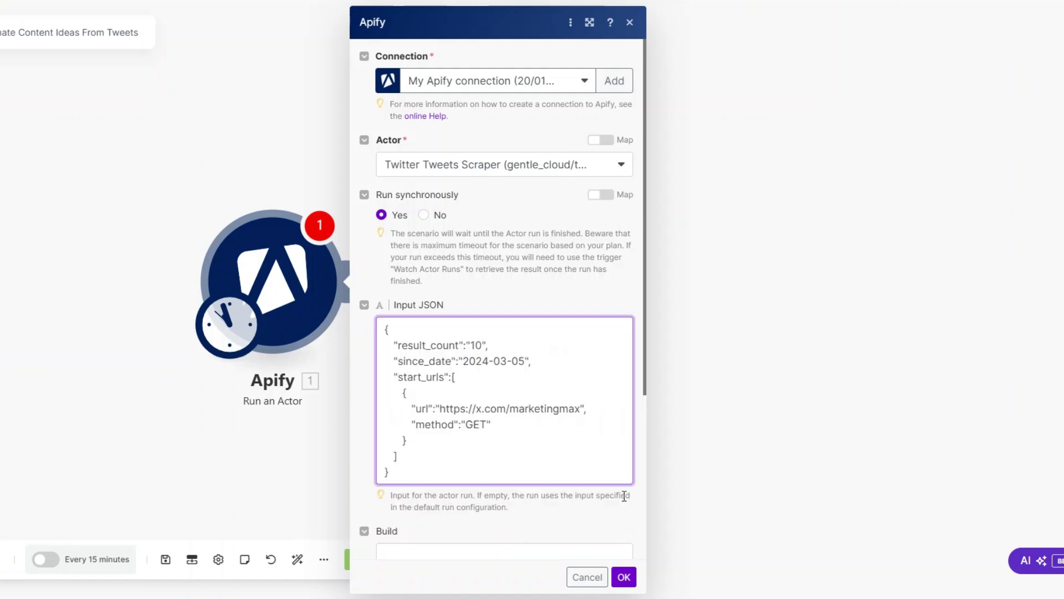
pyautogui.scroll(-3, 624, 495)
pyautogui.click(623, 576)
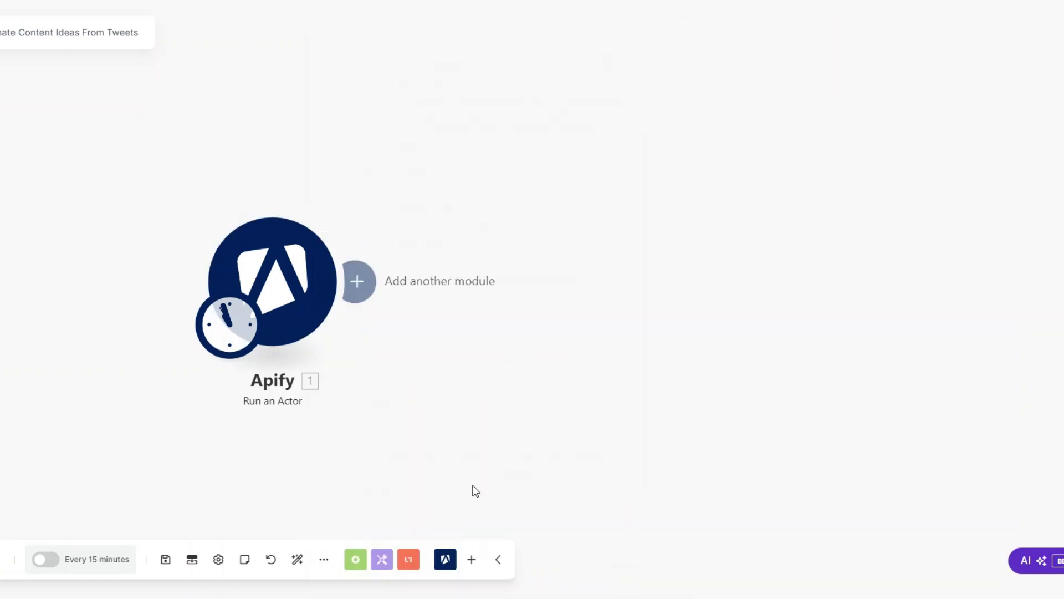
# Rename the Apify Run an Actor module as "Tweets Scraper".
pyautogui.rightClick(278, 300)
pyautogui.click(329, 394)
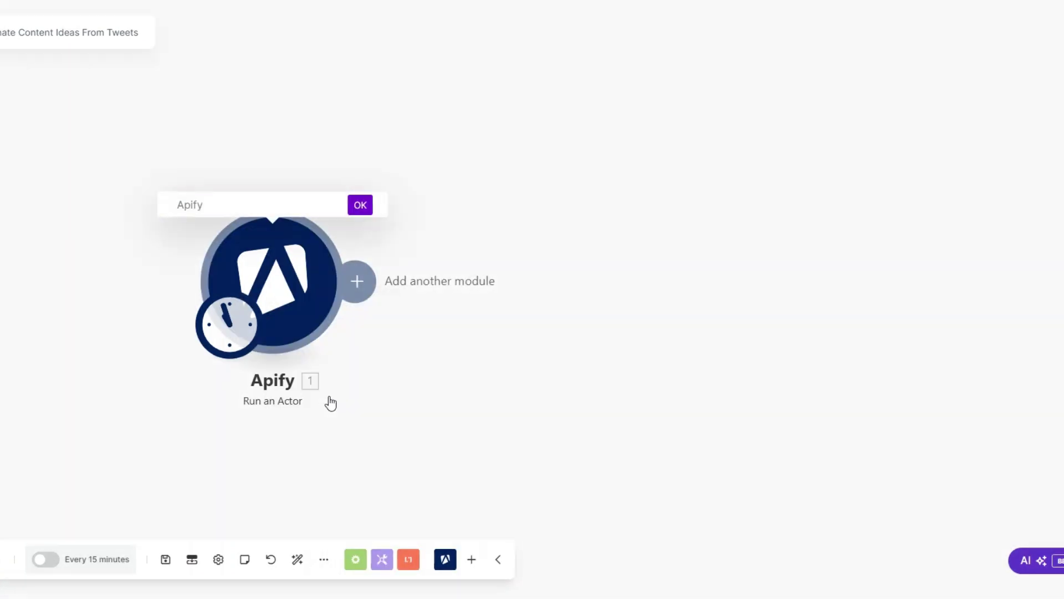
pyautogui.write('Twe')
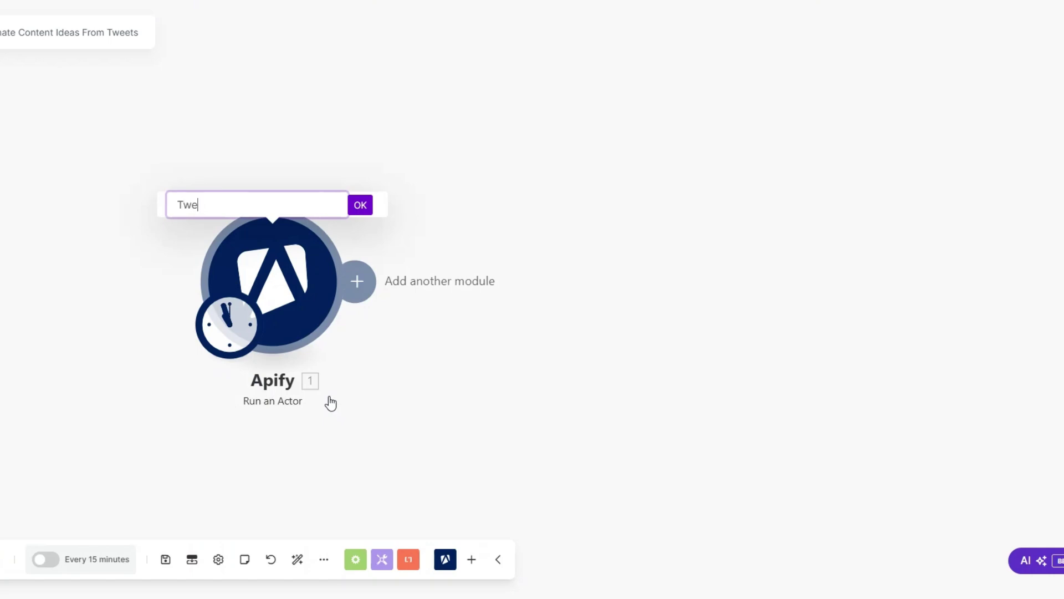
pyautogui.write('ets Scraper')
pyautogui.click(360, 206)
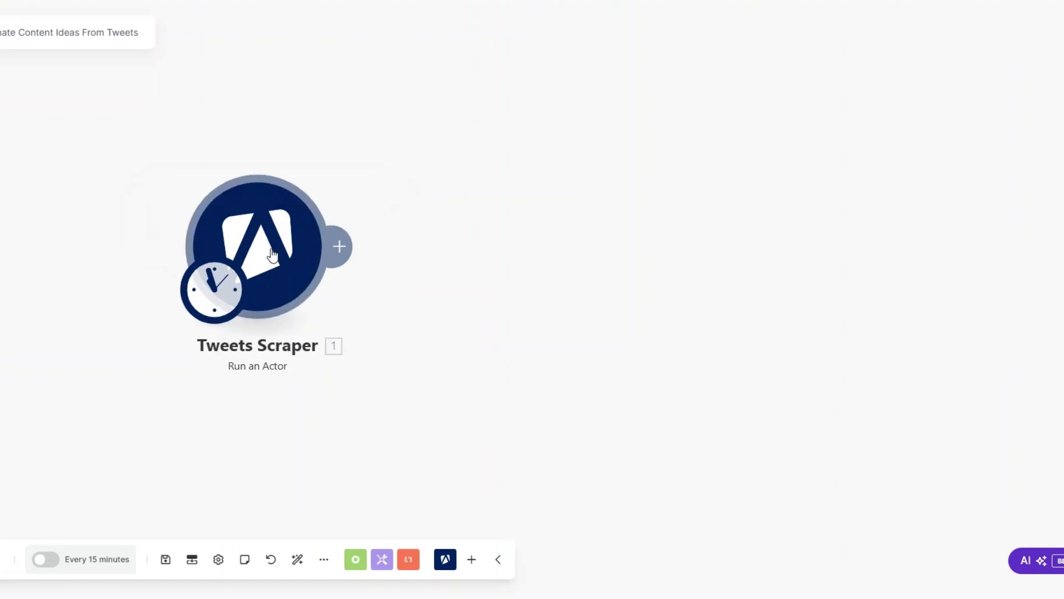
# Add an Apify Get Dataset Items module after Tweets Scraper, with its Dataset ID mapped to that module's defaultDatasetId.
pyautogui.click(339, 246)
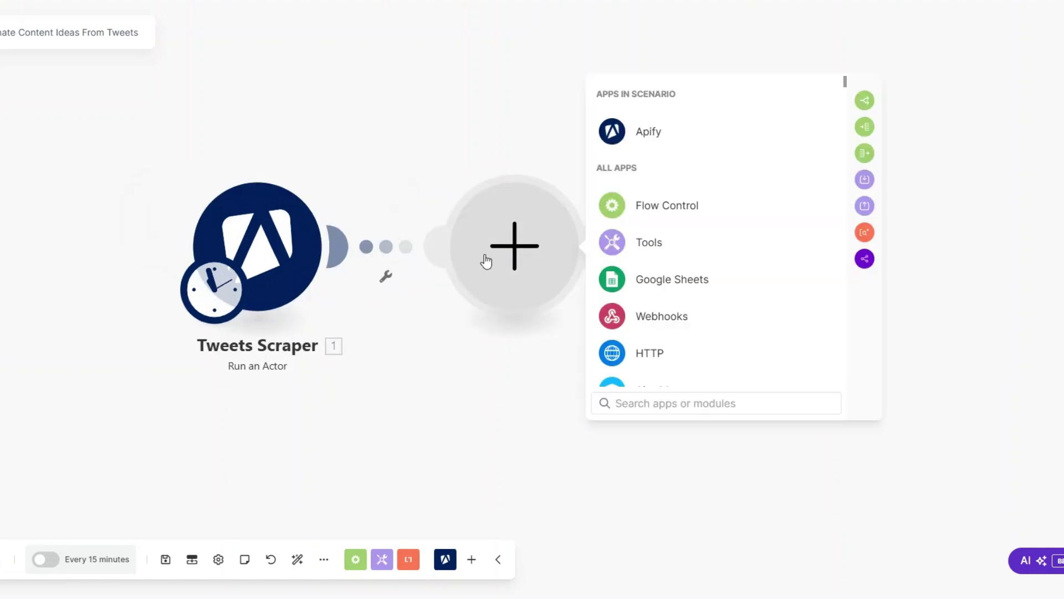
pyautogui.click(682, 132)
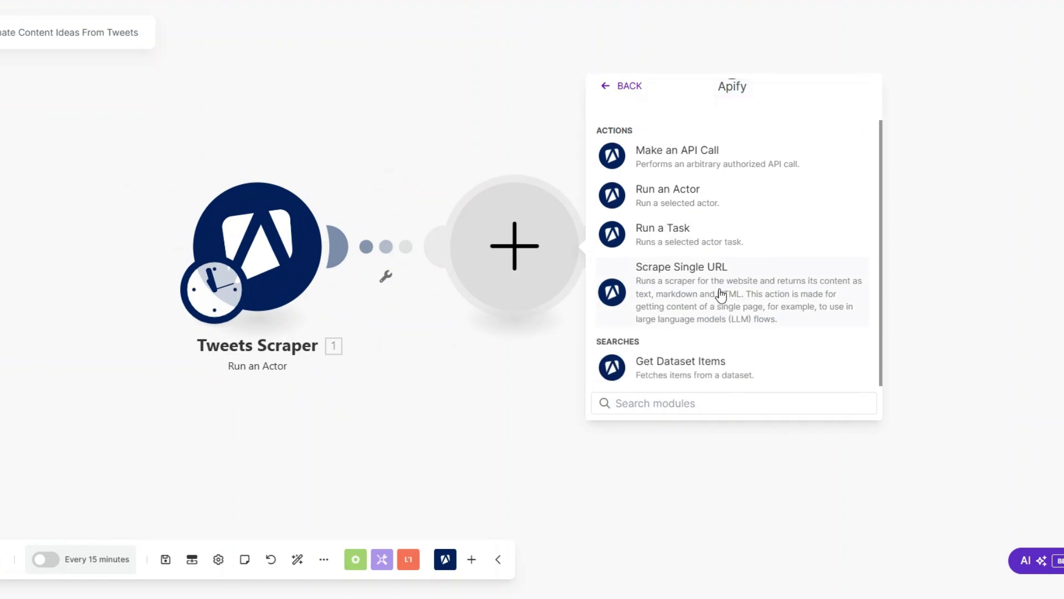
pyautogui.click(704, 363)
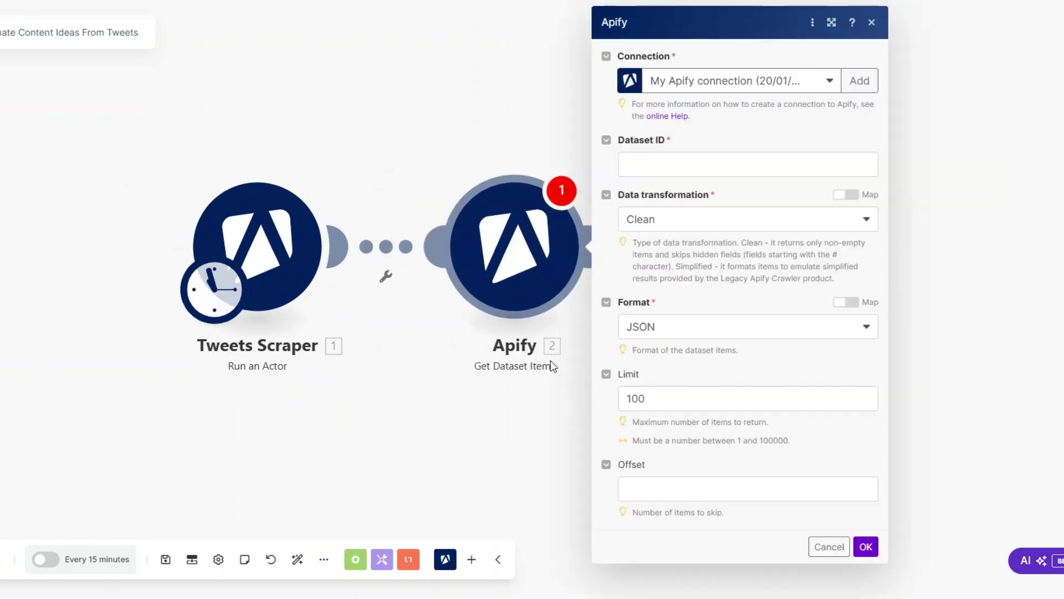
pyautogui.click(660, 161)
pyautogui.click(450, 373)
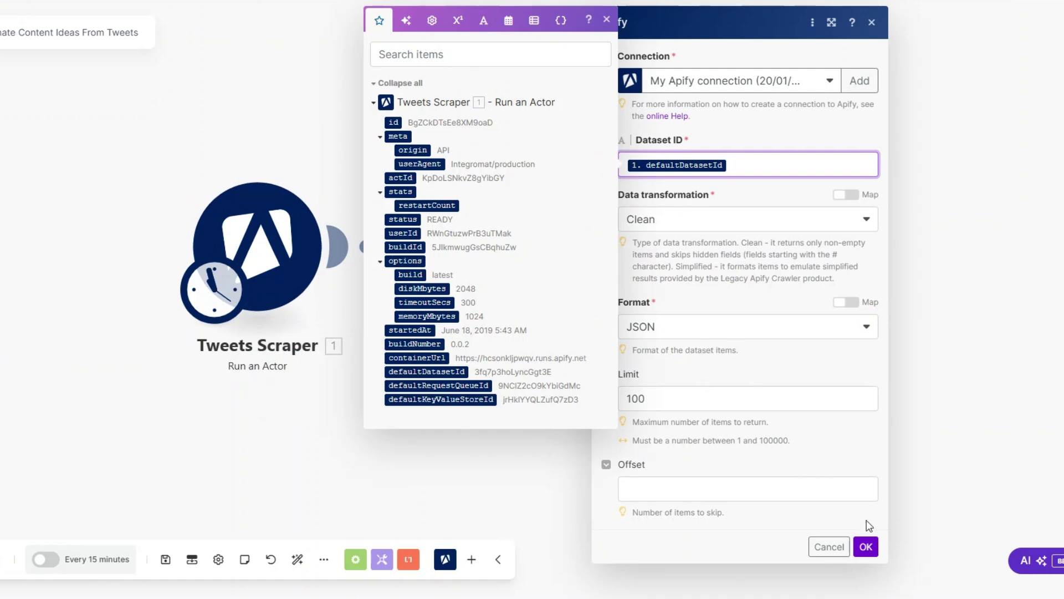
pyautogui.click(866, 546)
# Rename the Get Dataset Items module as "Get Tweets".
pyautogui.rightClick(503, 254)
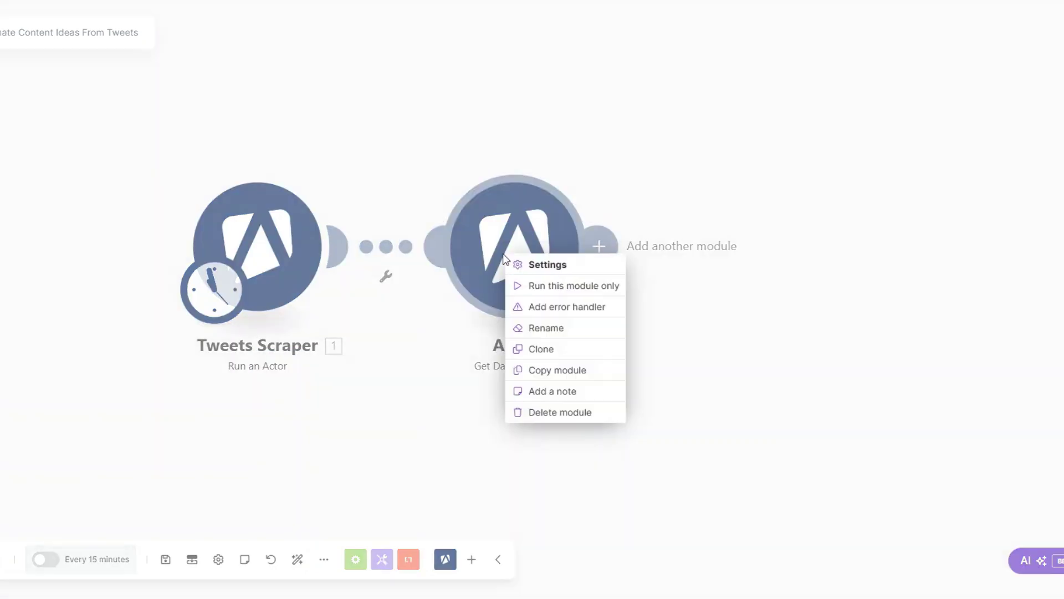
pyautogui.click(557, 333)
pyautogui.write('Get Tweets')
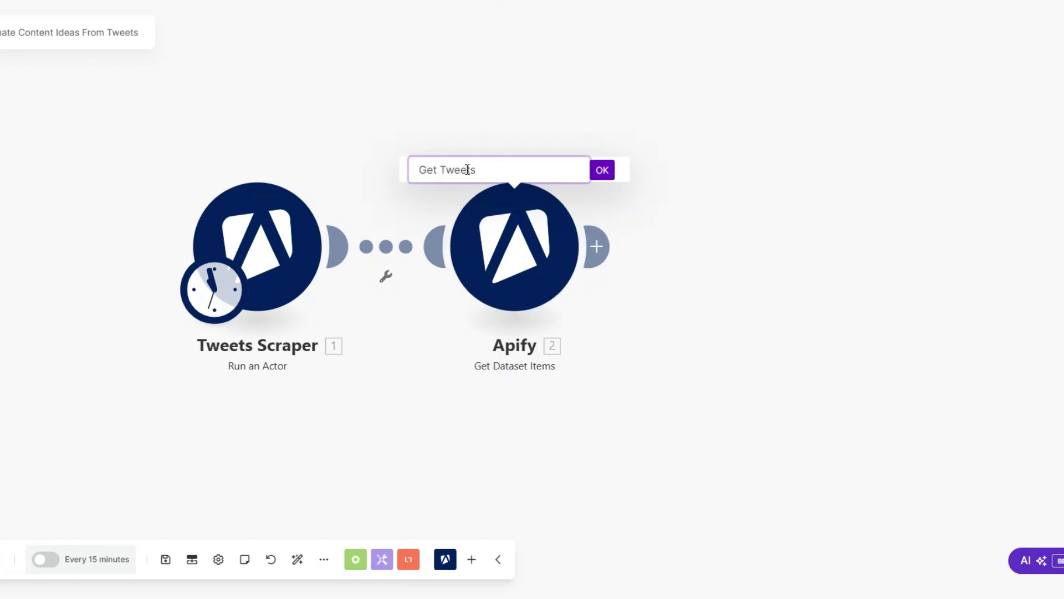
pyautogui.click(604, 174)
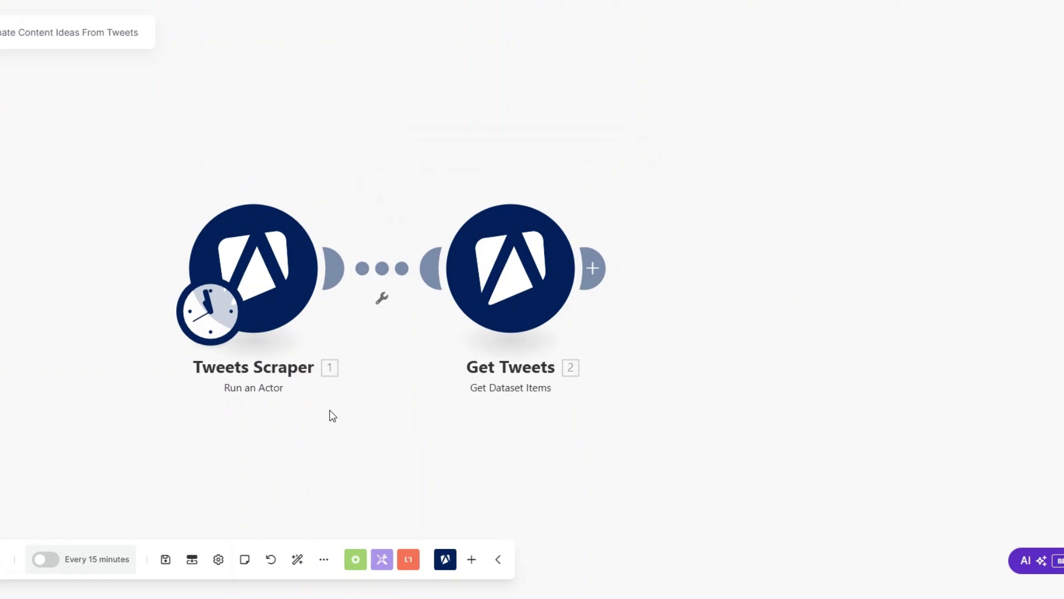
# Run the scenario once and check the Tweets Scraper operation's status, requested result count and start URL.
pyautogui.click(2, 558)
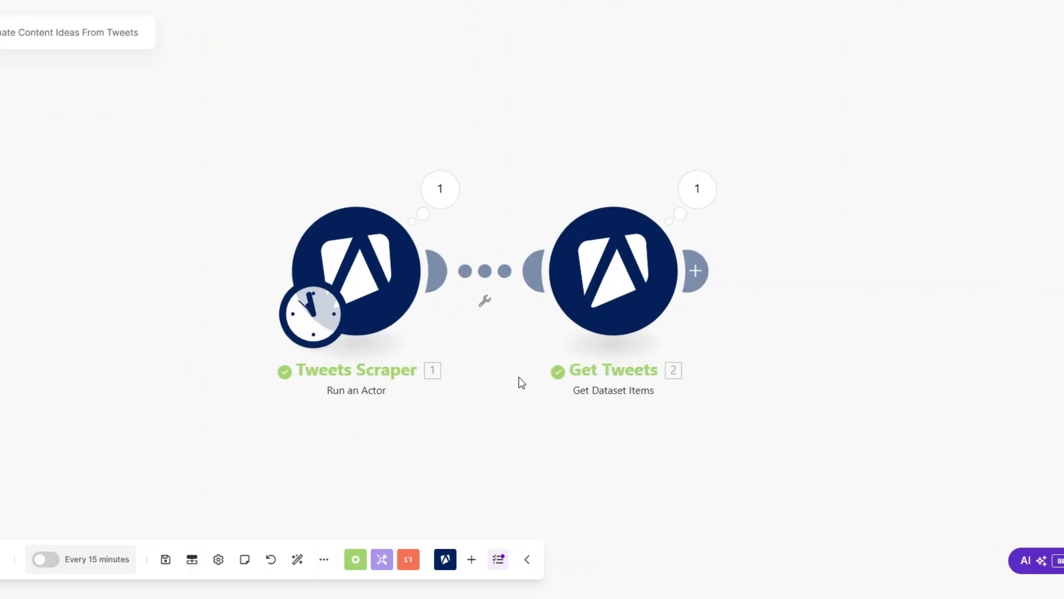
pyautogui.click(443, 196)
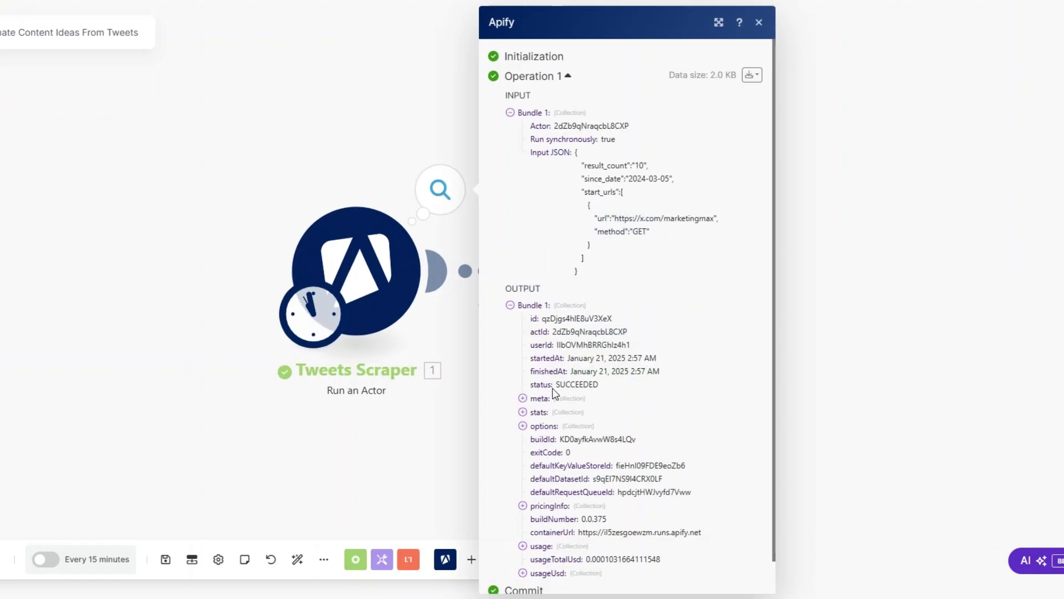
pyautogui.moveTo(555, 385); pyautogui.dragTo(620, 384)
pyautogui.doubleClick(639, 165)
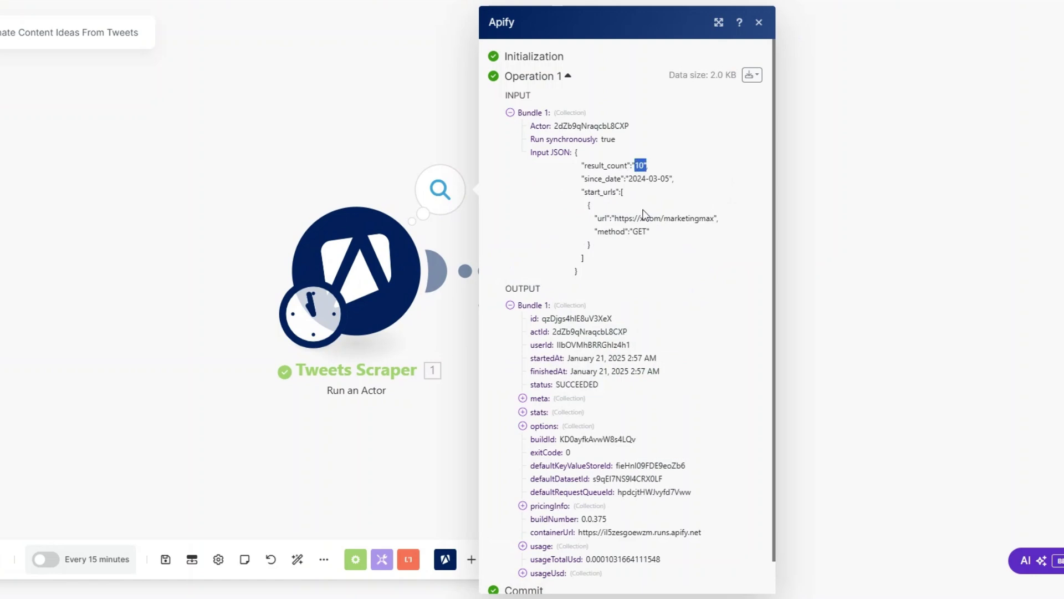
pyautogui.moveTo(614, 218); pyautogui.dragTo(715, 217)
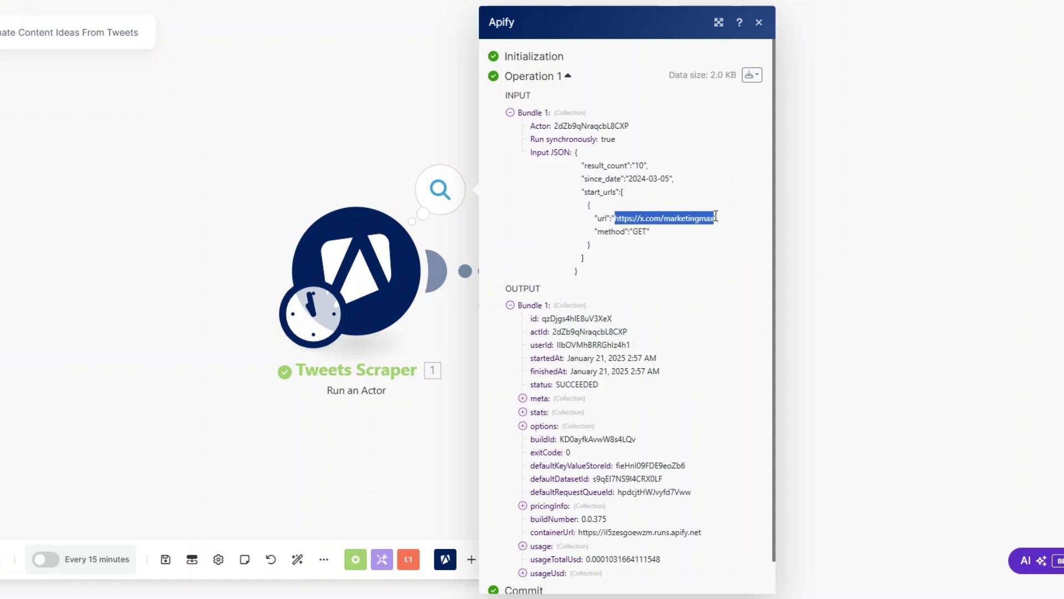
pyautogui.click(464, 328)
# Examine the Get Tweets output bundles, including each tweet's text, URL and favorite, reply, retweet and views counts.
pyautogui.click(697, 189)
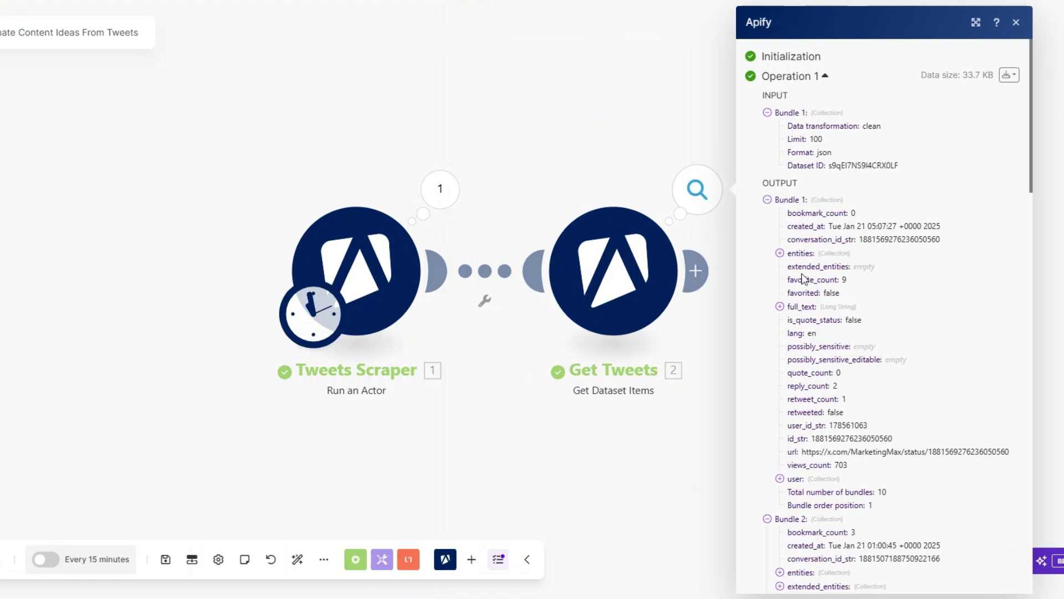
pyautogui.scroll(-20, 803, 277)
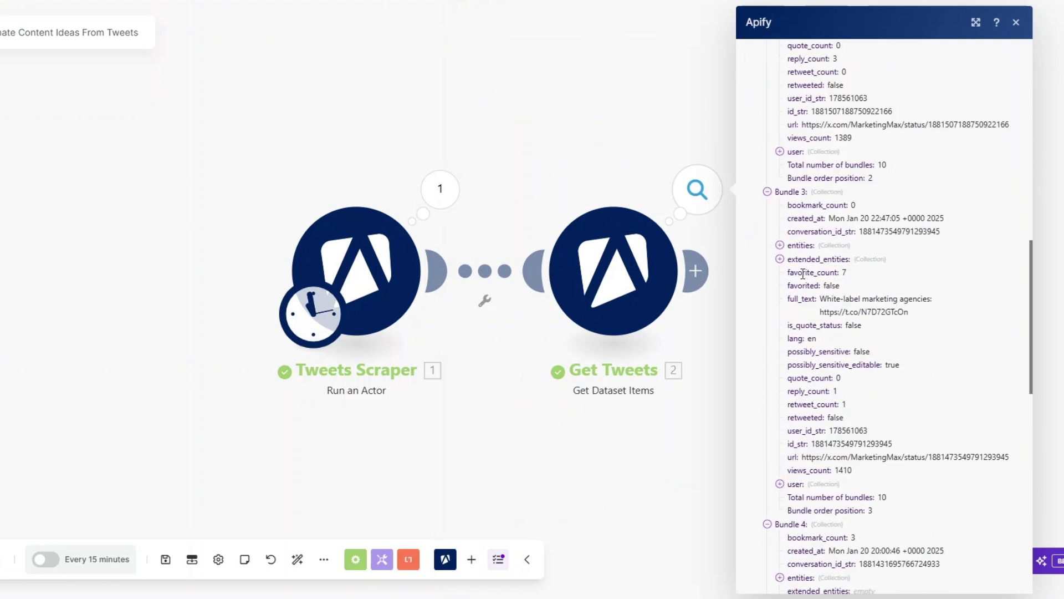
pyautogui.scroll(20, 800, 214)
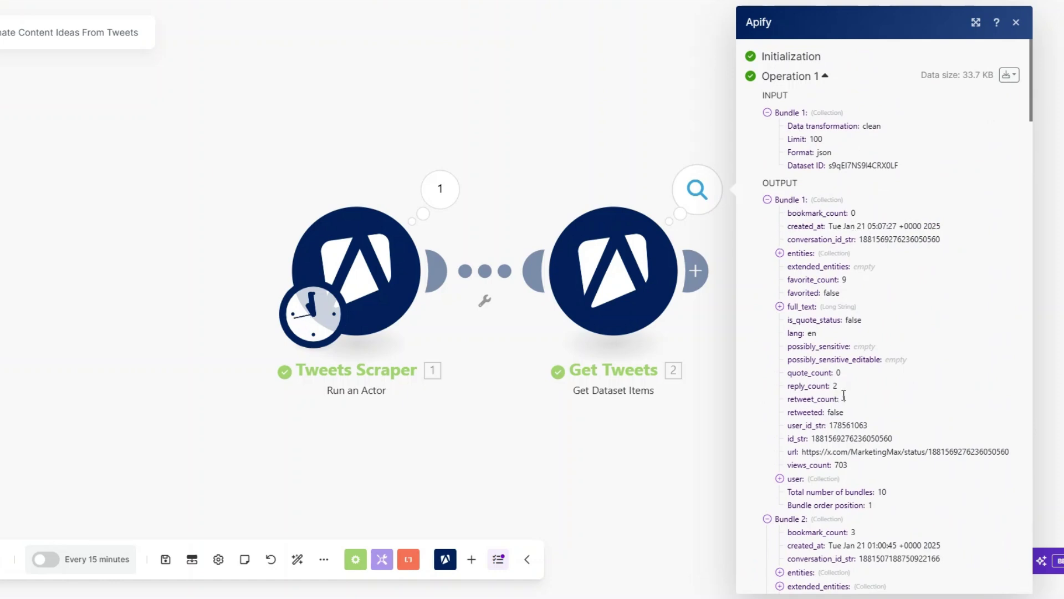
pyautogui.scroll(-2, 812, 407)
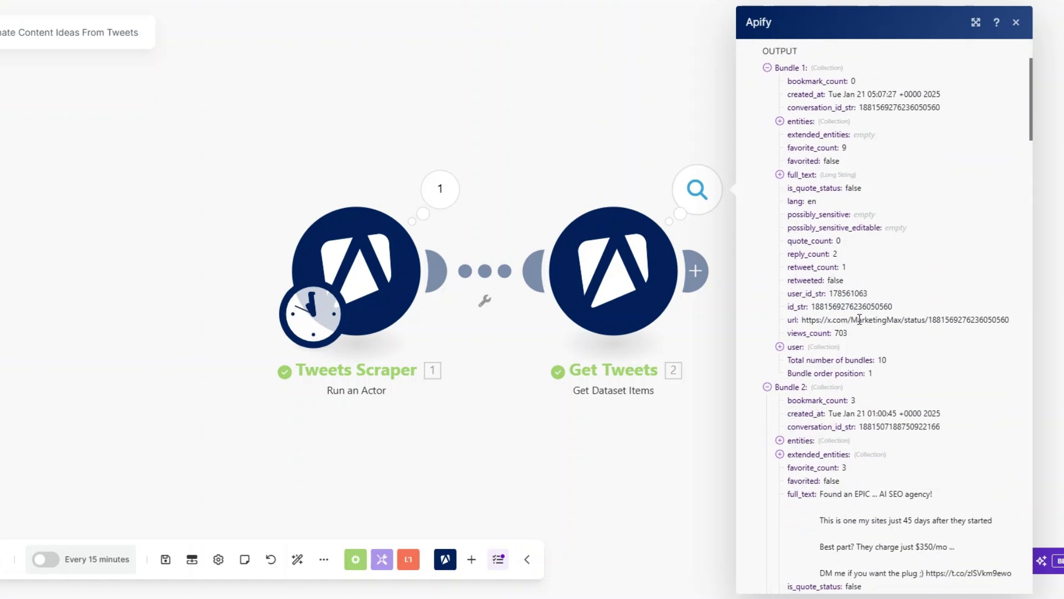
pyautogui.moveTo(792, 334); pyautogui.dragTo(849, 335)
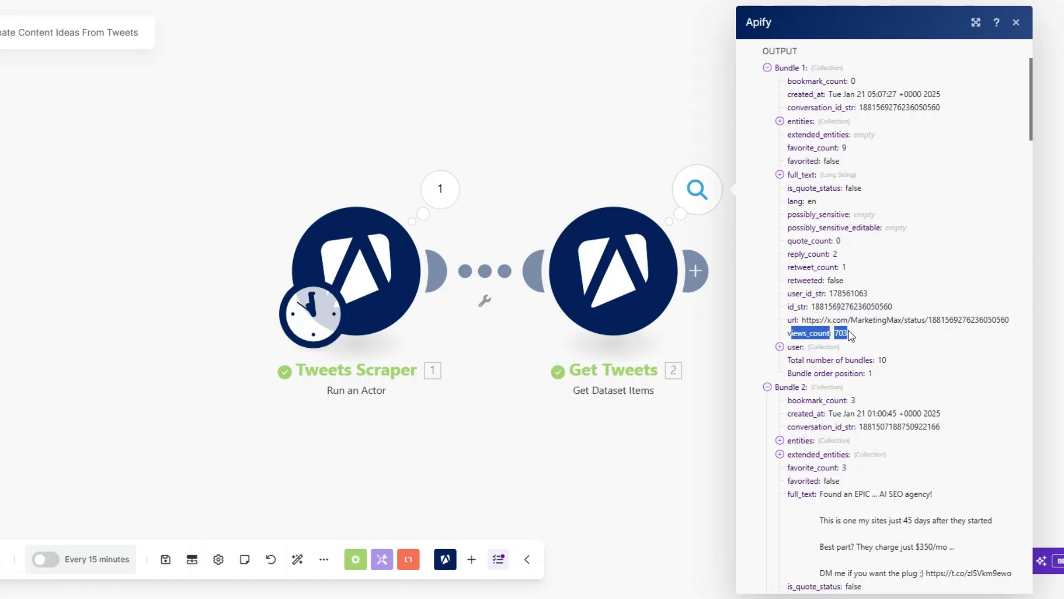
pyautogui.click(851, 334)
pyautogui.click(608, 441)
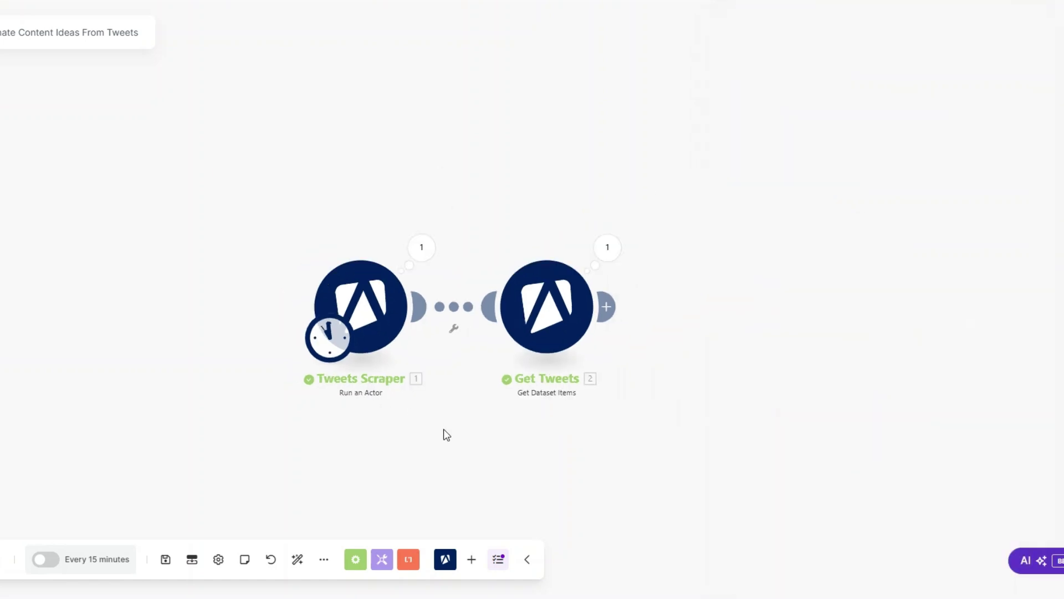
pyautogui.moveTo(446, 435); pyautogui.dragTo(247, 399)
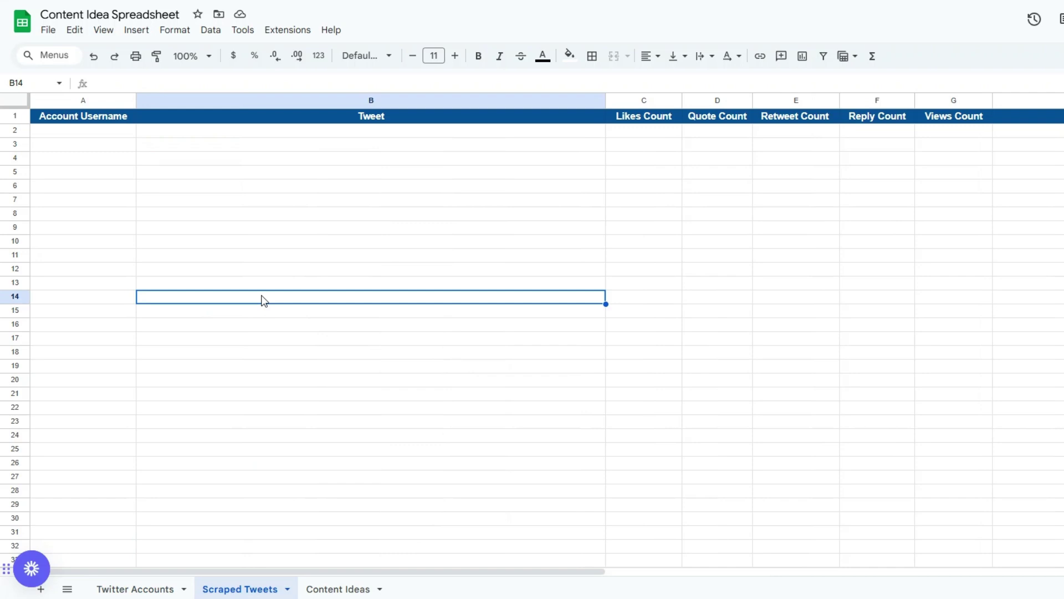
# Review the Scraped Tweets sheet's columns, from Account Username, Tweet and the engagement counts through to Tweet URL.
pyautogui.click(287, 284)
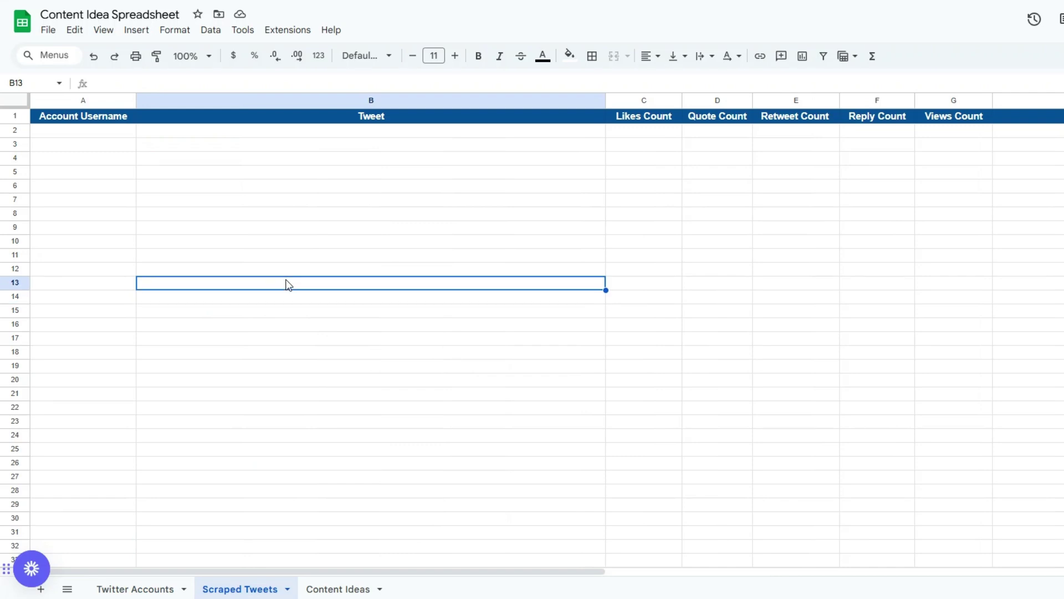
pyautogui.click(91, 142)
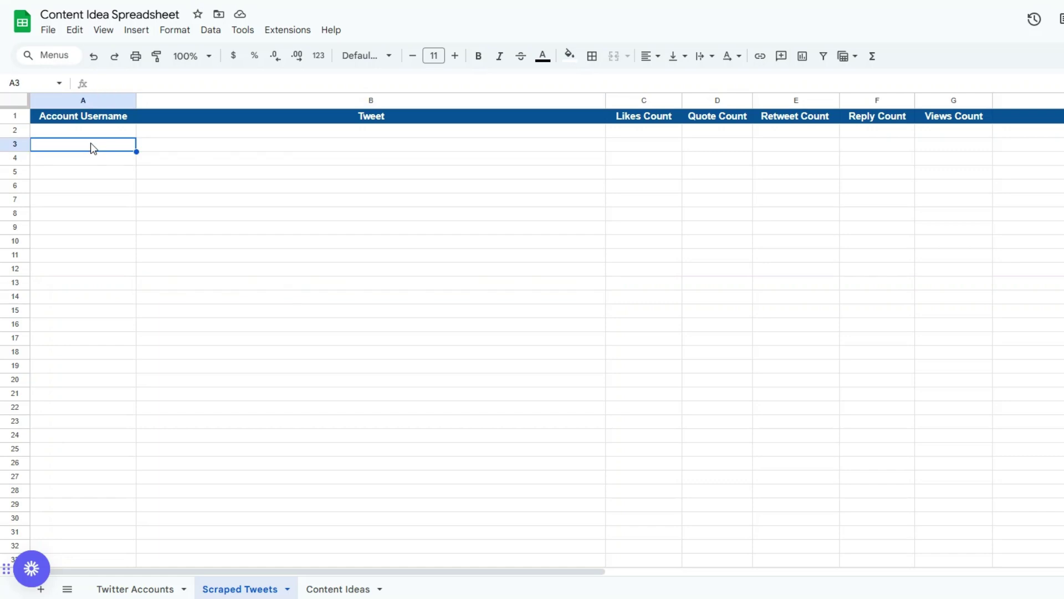
pyautogui.press('Up')
pyautogui.press('Right')
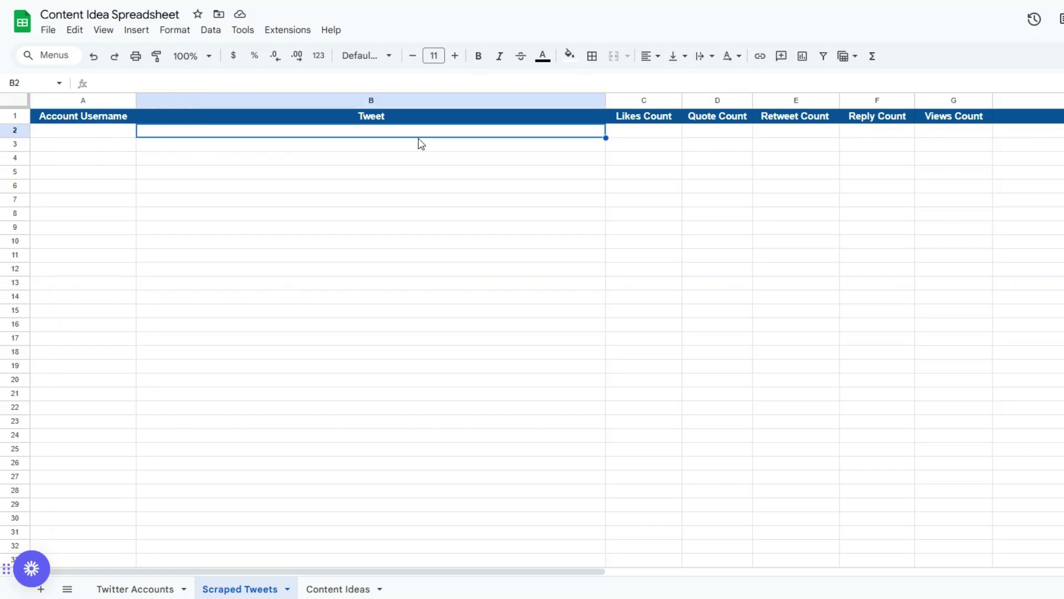
pyautogui.click(643, 138)
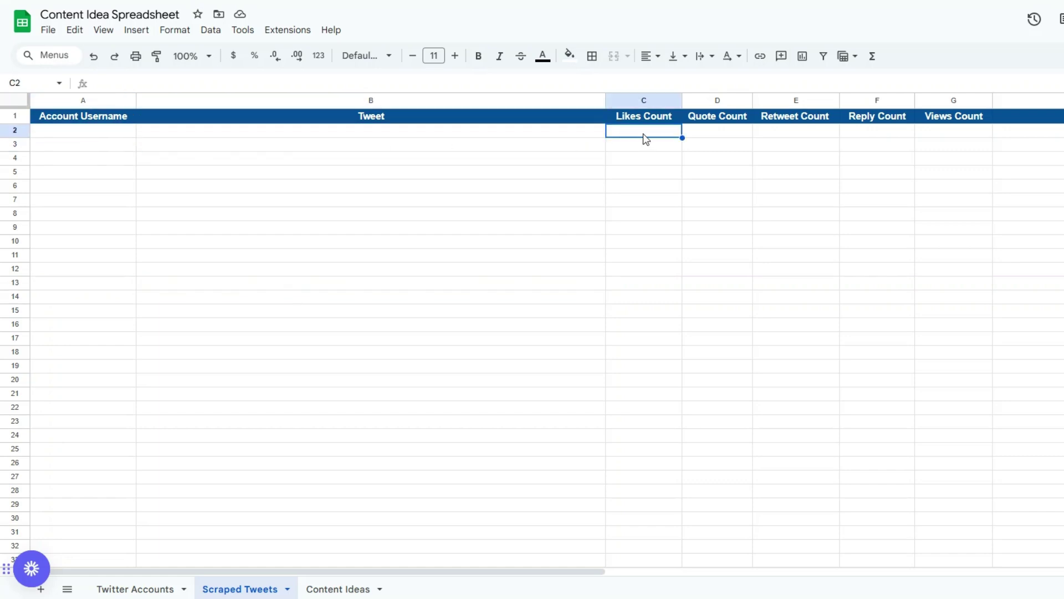
pyautogui.click(710, 132)
pyautogui.click(802, 139)
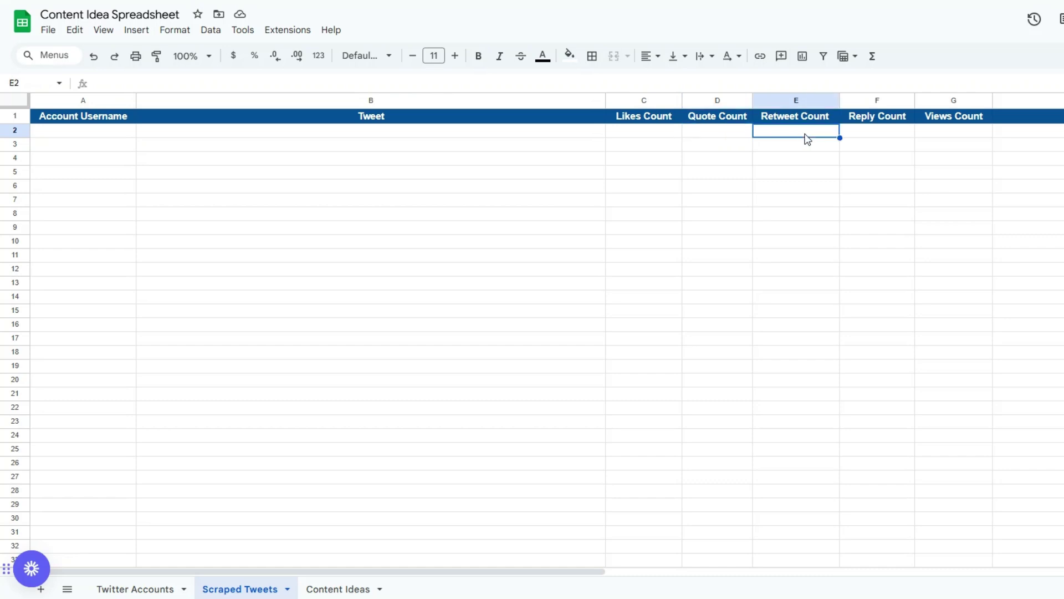
pyautogui.click(873, 139)
pyautogui.click(978, 139)
pyautogui.click(1063, 142)
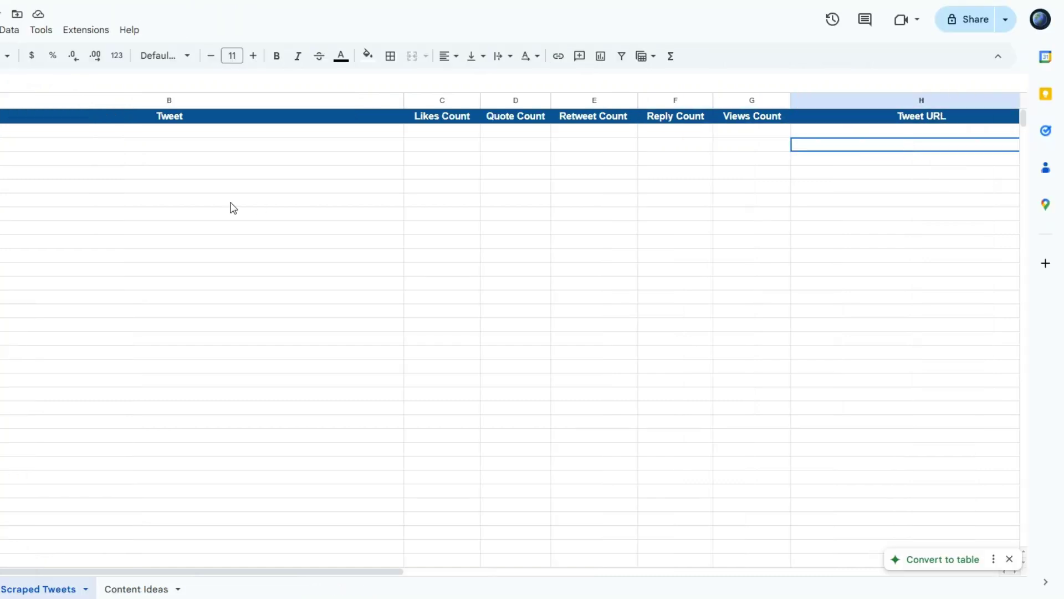
# Switch to the Make scenario and add a Google Sheets Add a Row module after Get Tweets.
pyautogui.click(434, 204)
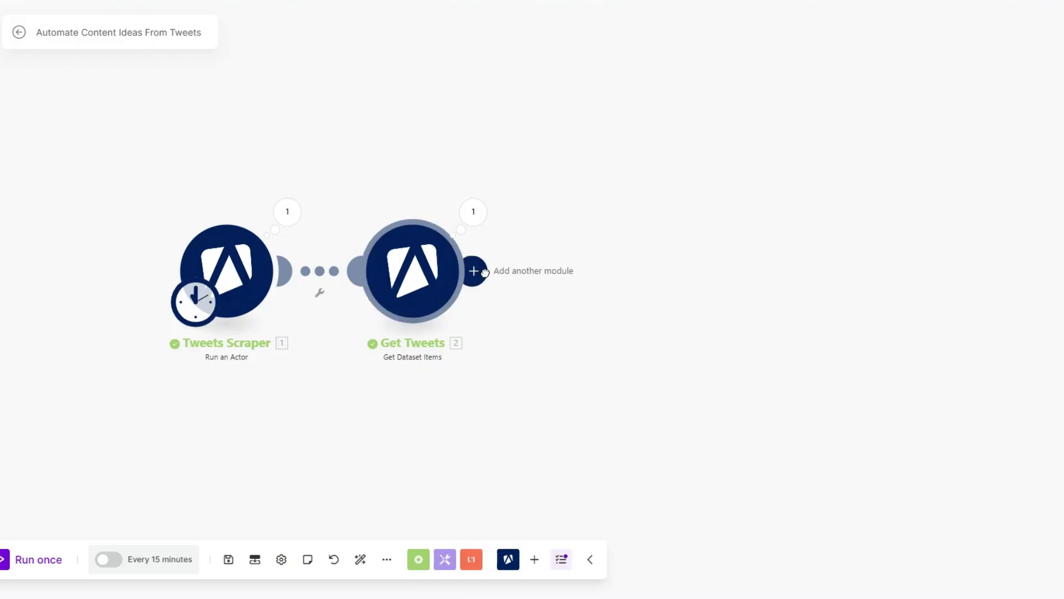
pyautogui.click(472, 271)
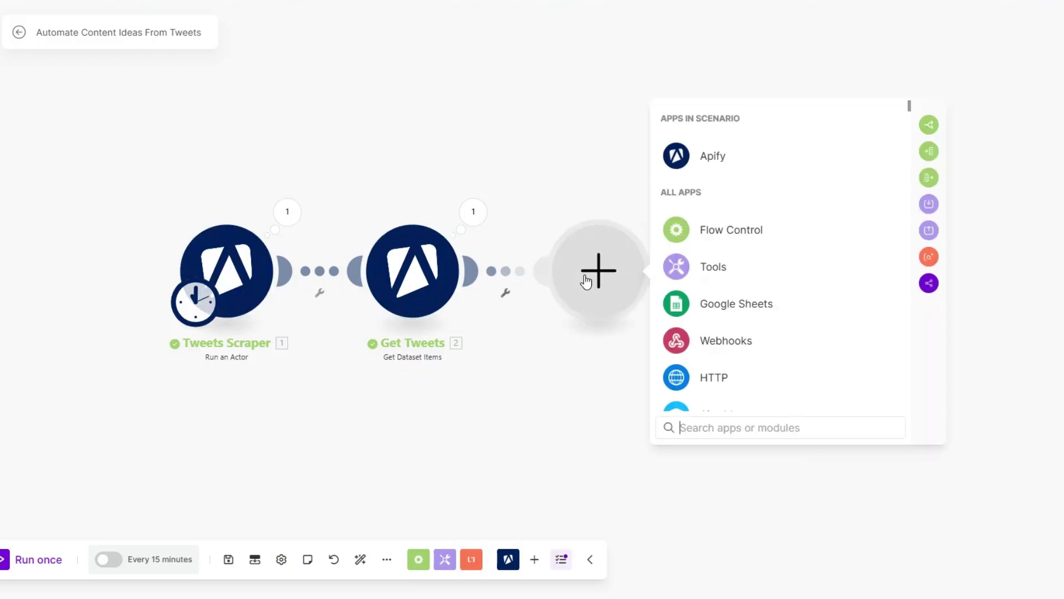
pyautogui.click(709, 319)
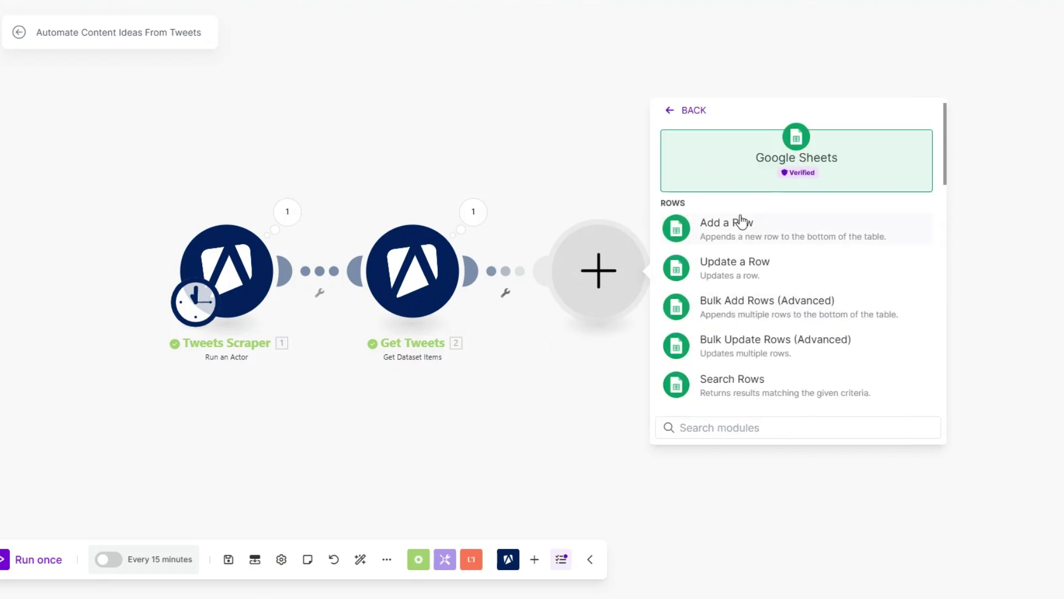
pyautogui.click(733, 237)
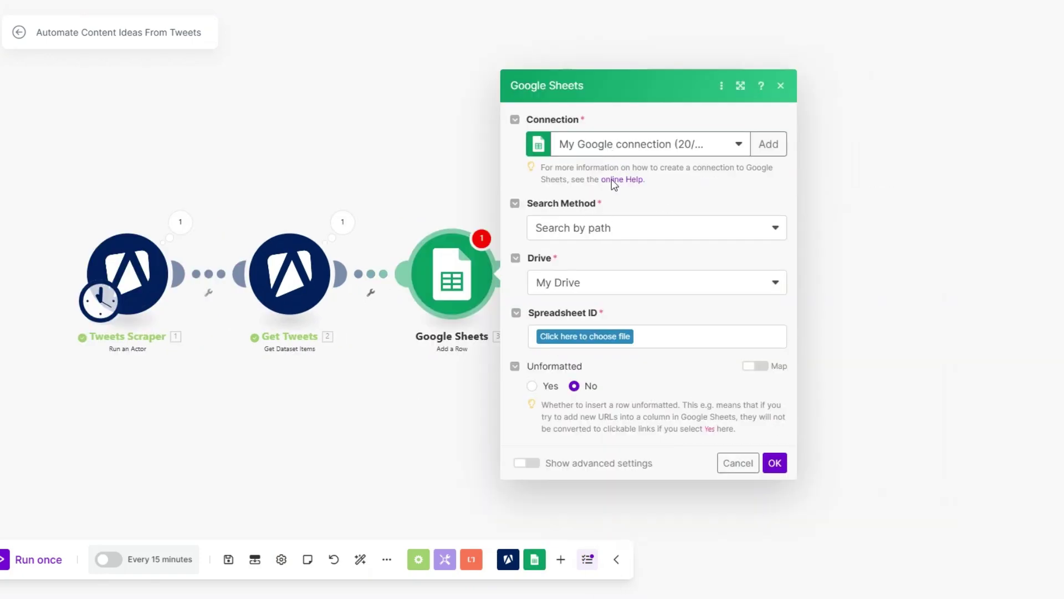
# Point the Add a Row module at the Content Idea Spreadsheet file and its Scraped Tweets sheet.
pyautogui.click(577, 335)
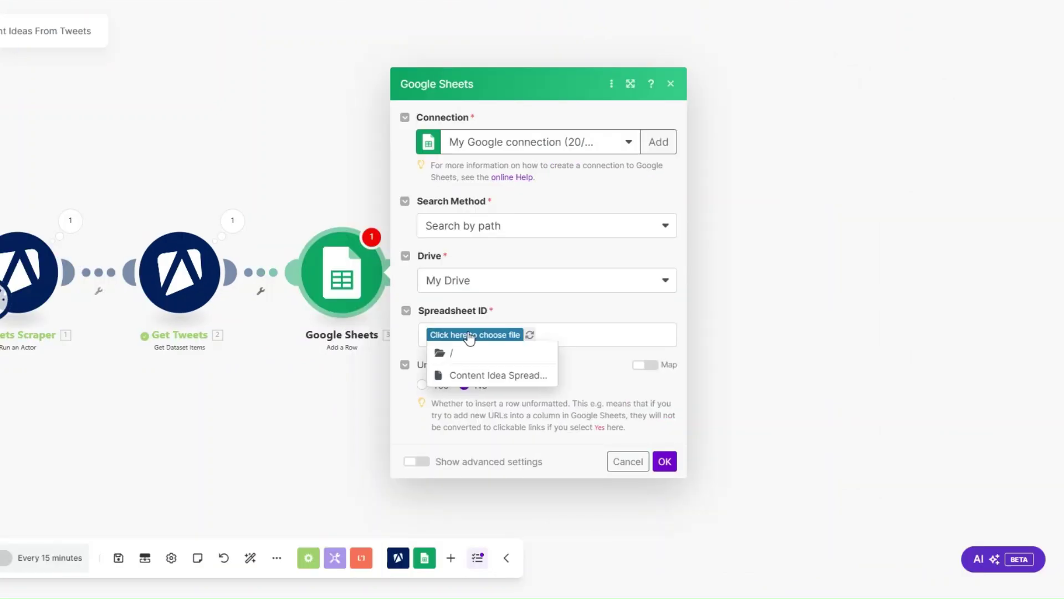
pyautogui.click(486, 377)
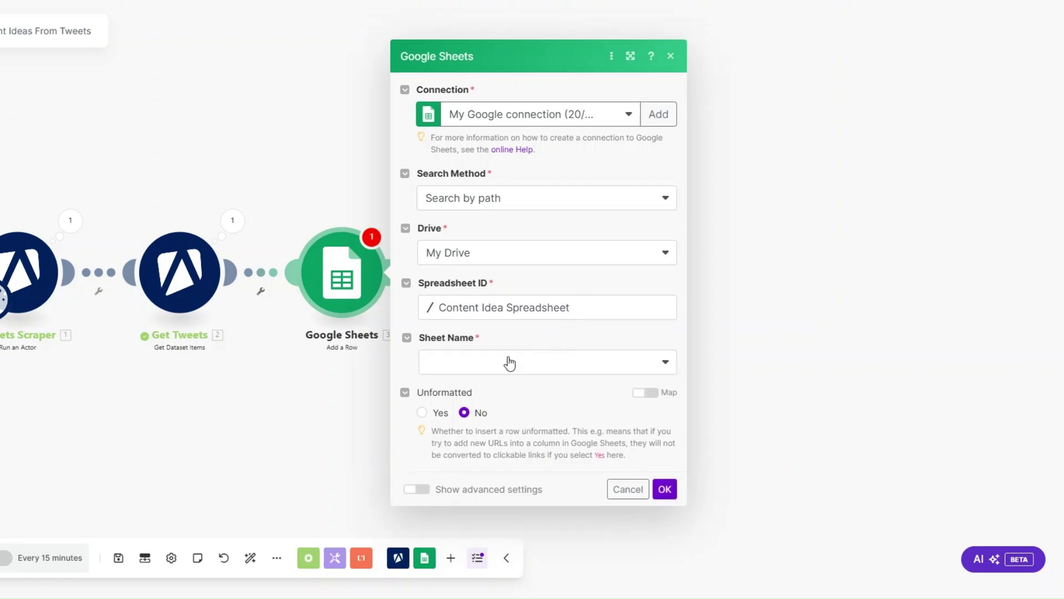
pyautogui.click(498, 366)
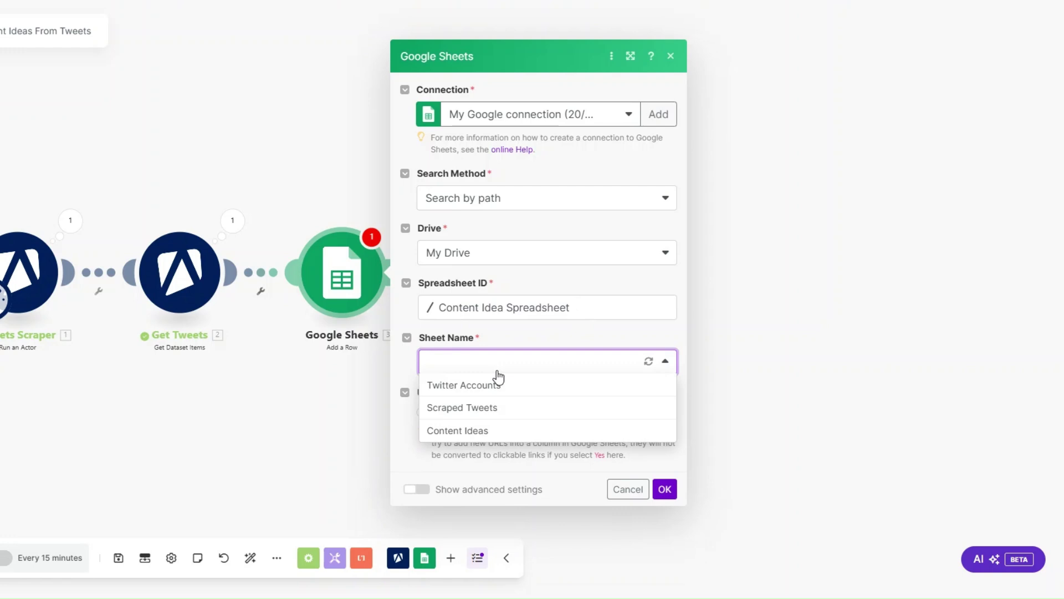
pyautogui.click(446, 408)
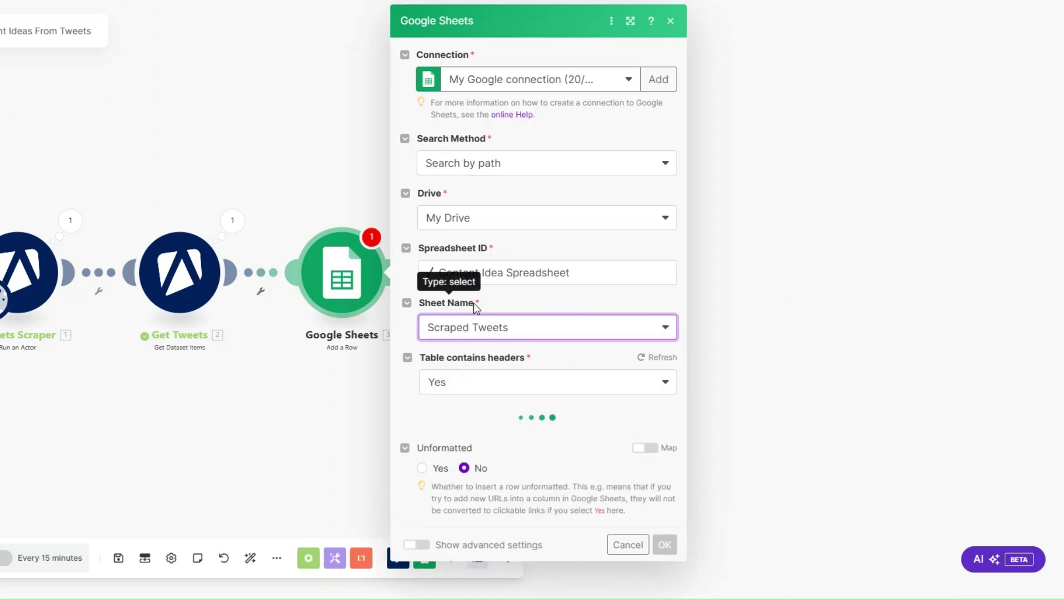
# Map Account Username to the Get Tweets user name and the Tweet column to full_text.
pyautogui.scroll(-4, 441, 383)
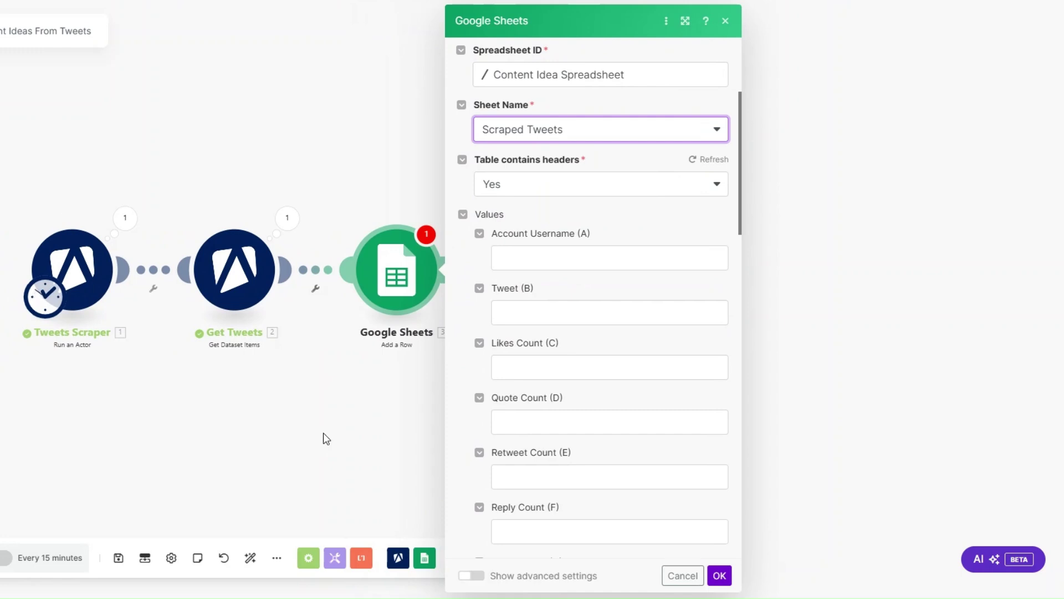
pyautogui.click(542, 255)
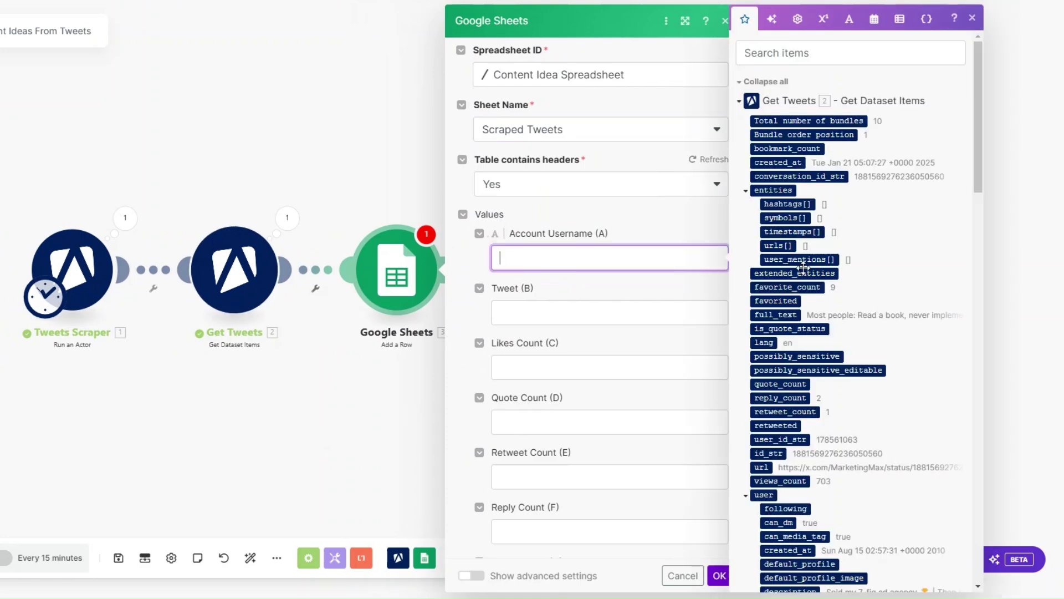
pyautogui.scroll(-5, 802, 271)
pyautogui.scroll(-1, 802, 271)
pyautogui.scroll(-1, 803, 273)
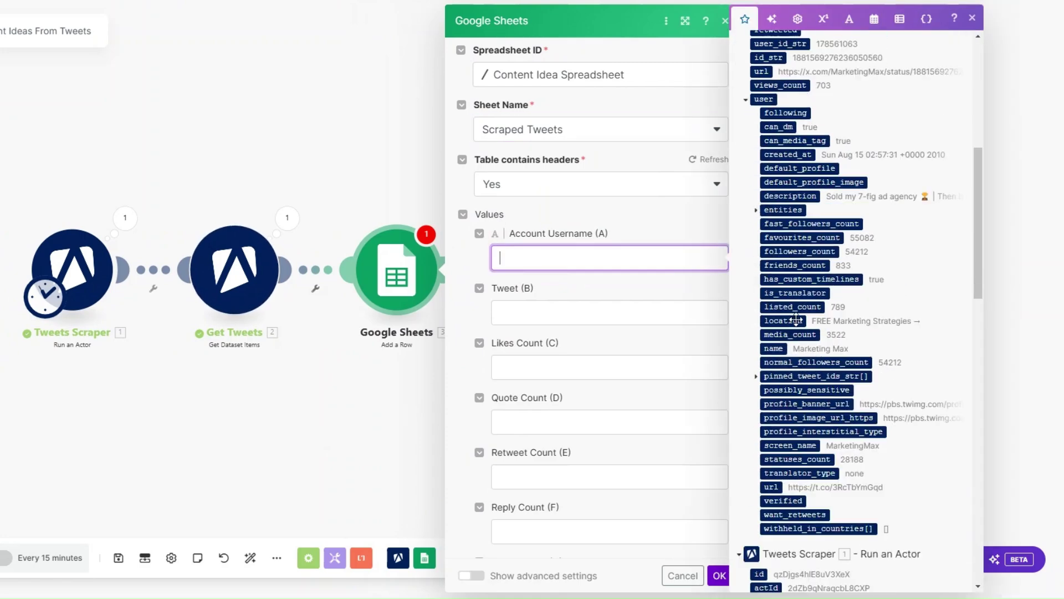
pyautogui.click(775, 348)
pyautogui.click(546, 310)
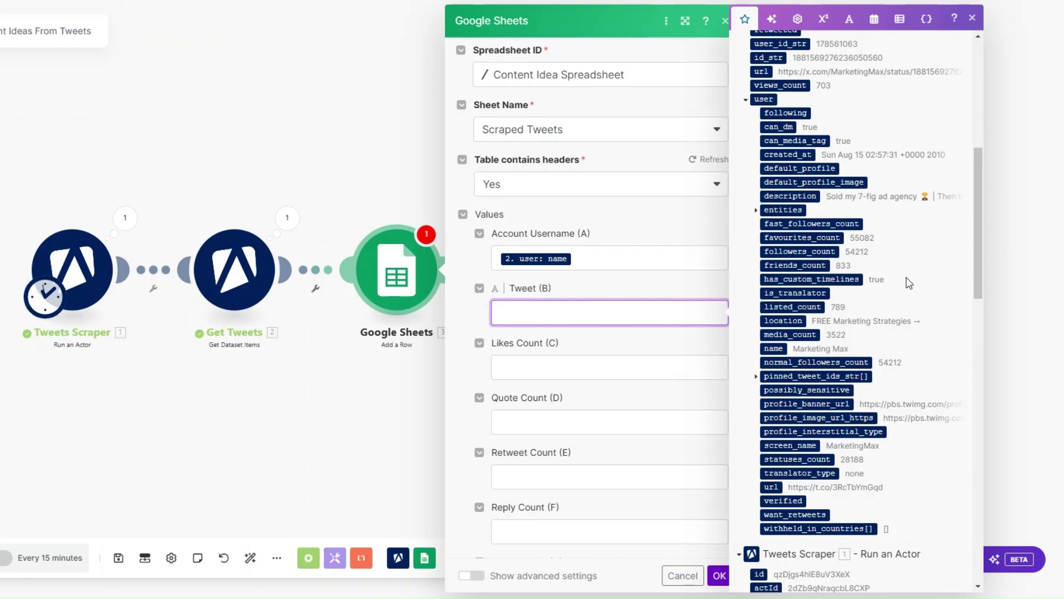
pyautogui.scroll(5, 909, 283)
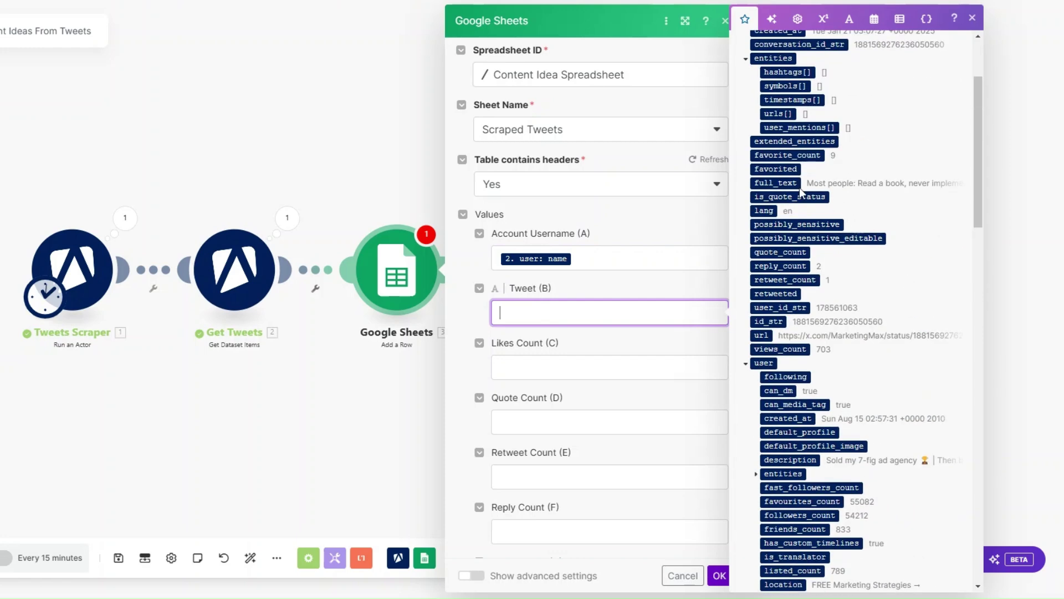
pyautogui.click(775, 183)
# Map Likes Count to favorite_count and Quote Count to quote_count from Get Tweets.
pyautogui.scroll(-2, 611, 215)
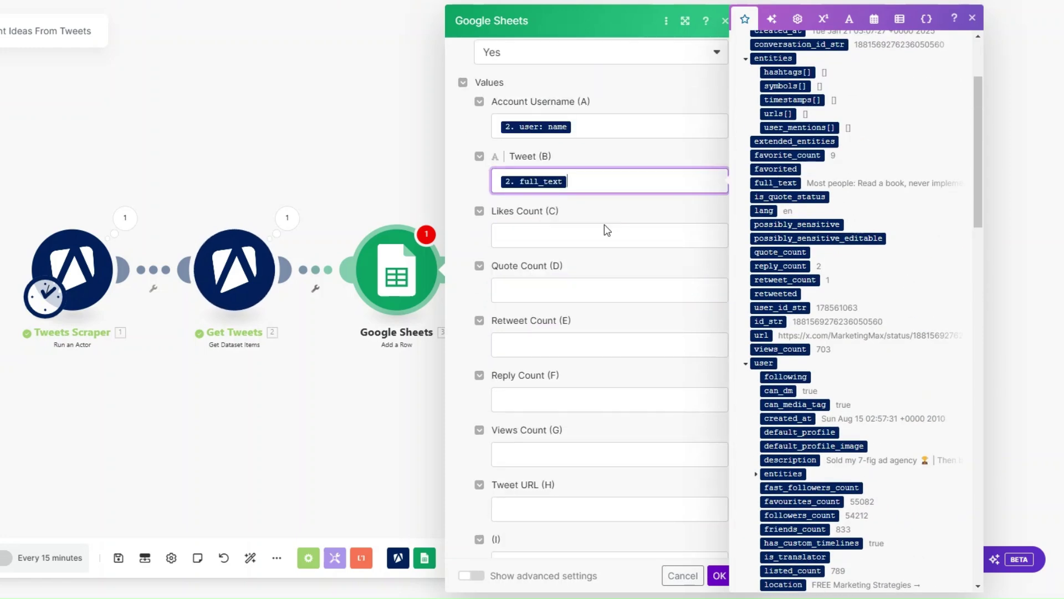
pyautogui.click(578, 242)
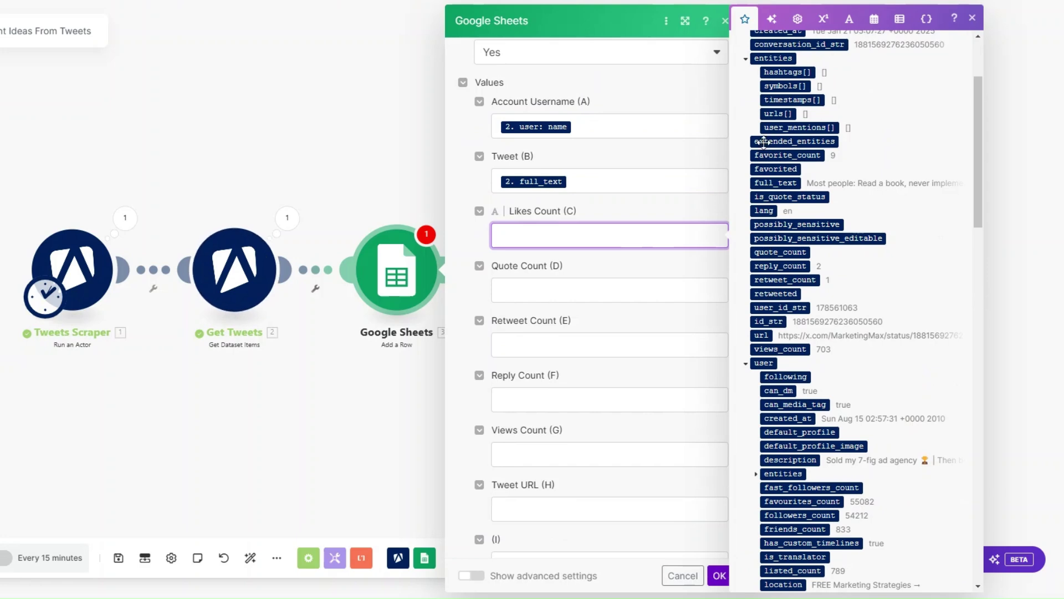
pyautogui.scroll(1, 770, 167)
pyautogui.click(783, 221)
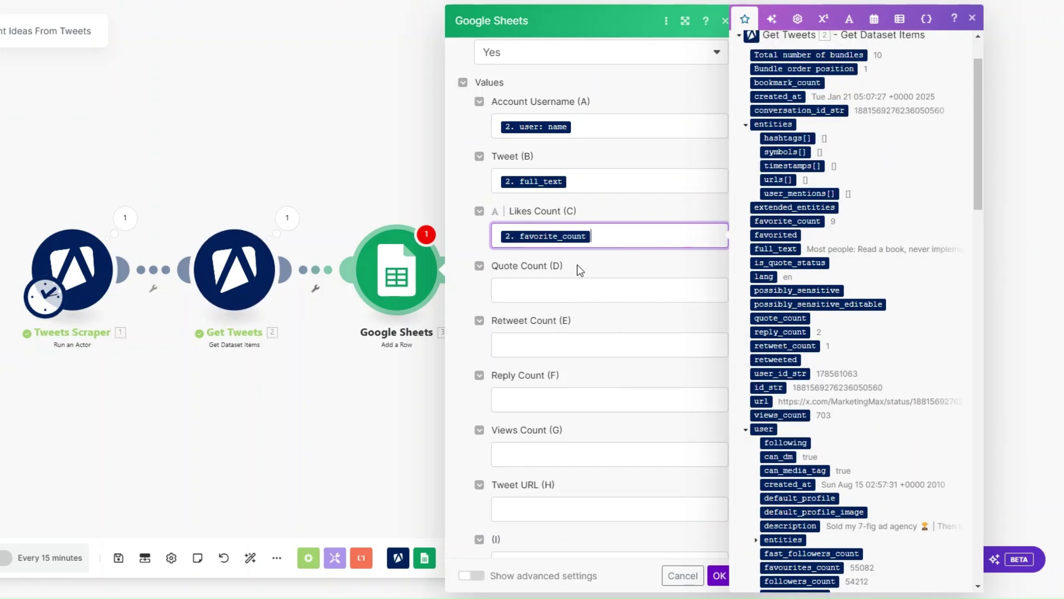
pyautogui.click(540, 283)
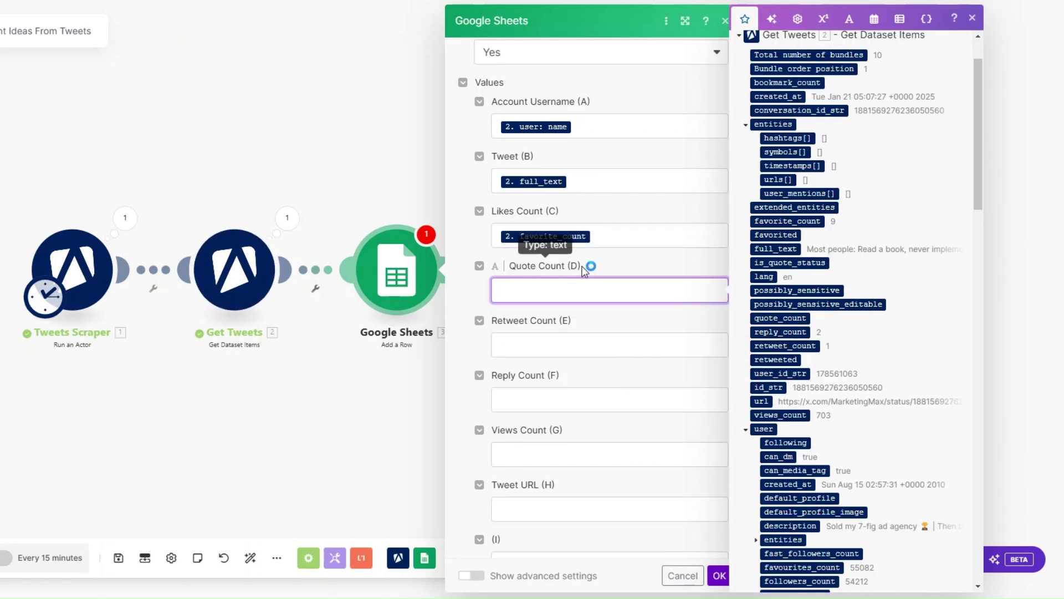
pyautogui.click(781, 318)
# Map Retweet Count to retweet_count and Reply Count to reply_count from Get Tweets.
pyautogui.click(530, 335)
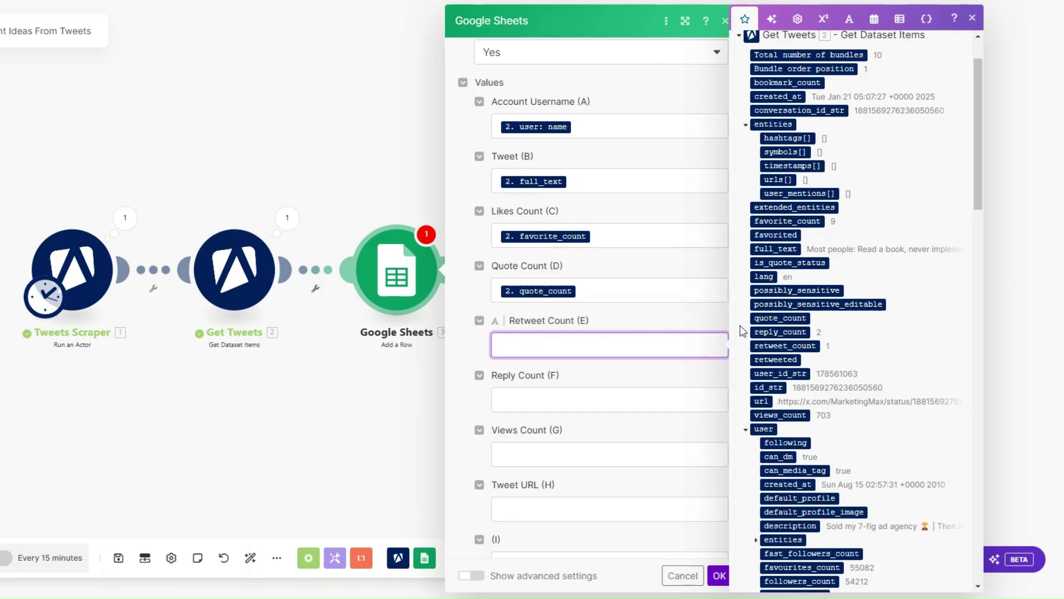
pyautogui.click(774, 345)
pyautogui.click(527, 394)
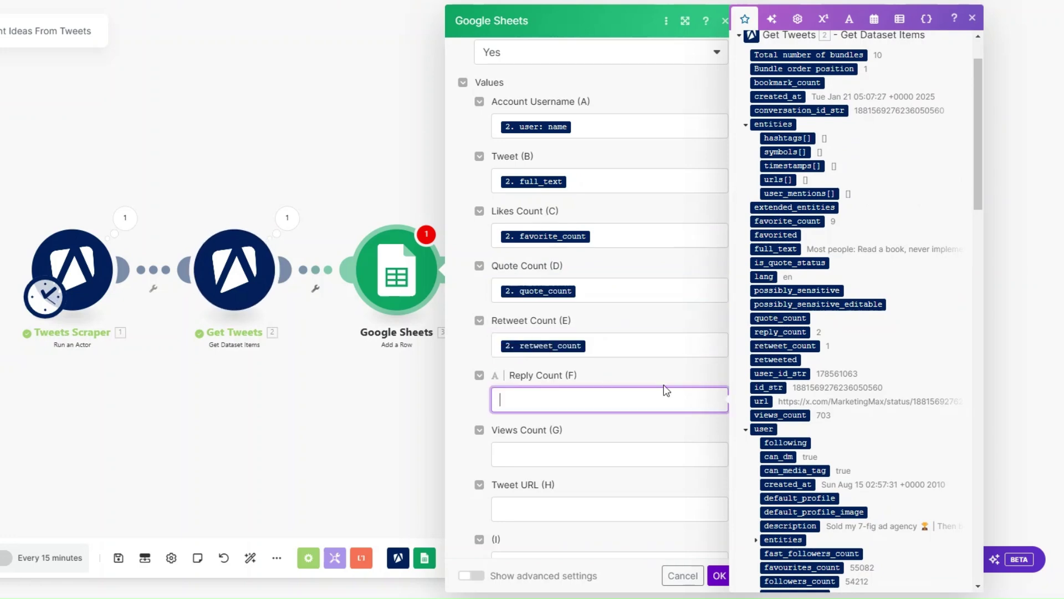
pyautogui.click(778, 332)
# Map Views Count to views_count and Tweet URL to the tweet's url, and save the Add a Row module's settings.
pyautogui.scroll(-4, 586, 277)
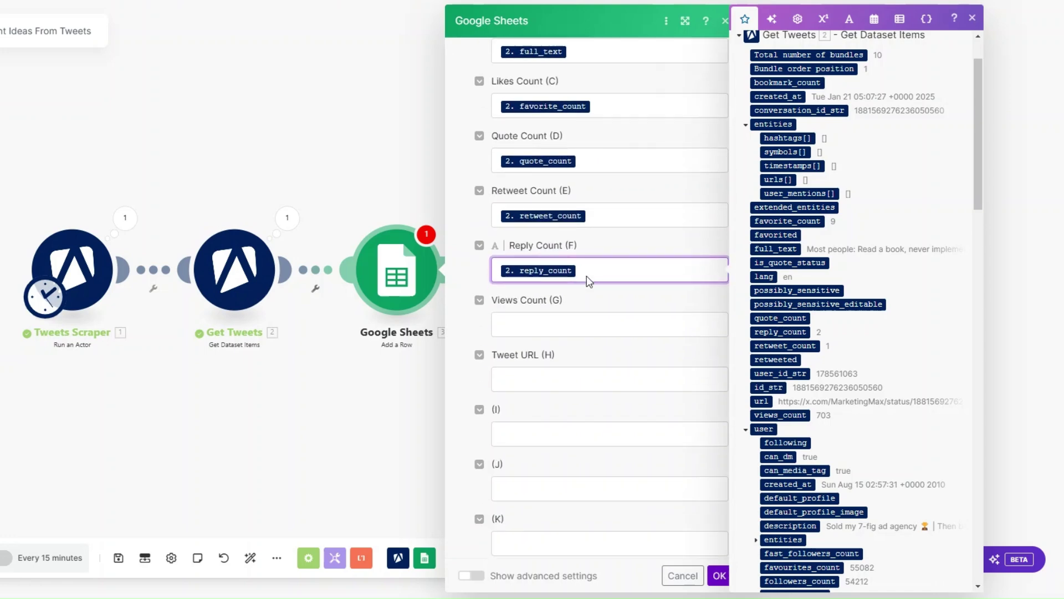
pyautogui.click(576, 256)
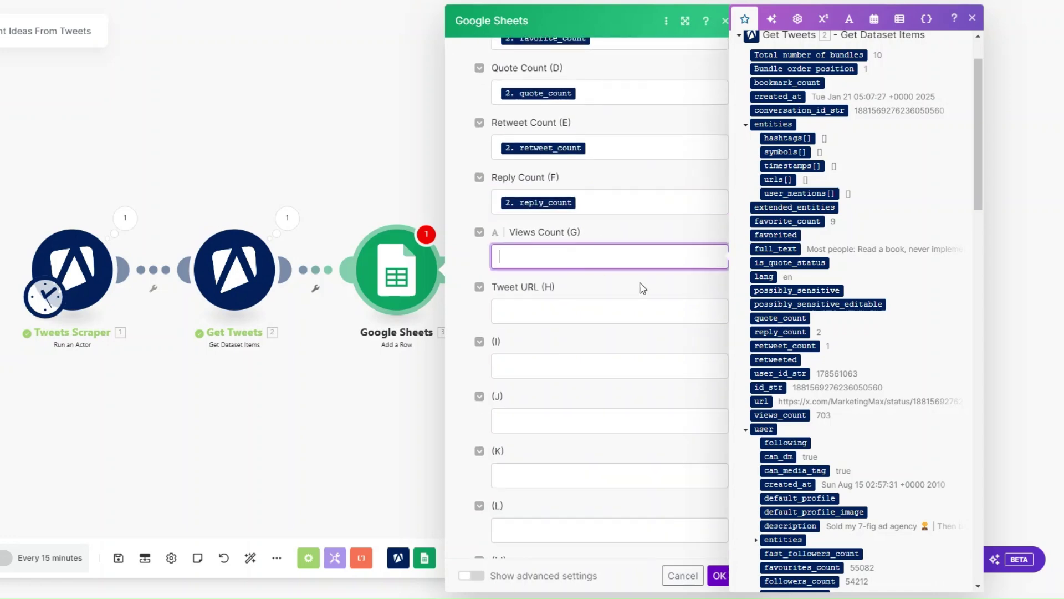
pyautogui.click(768, 415)
pyautogui.click(549, 310)
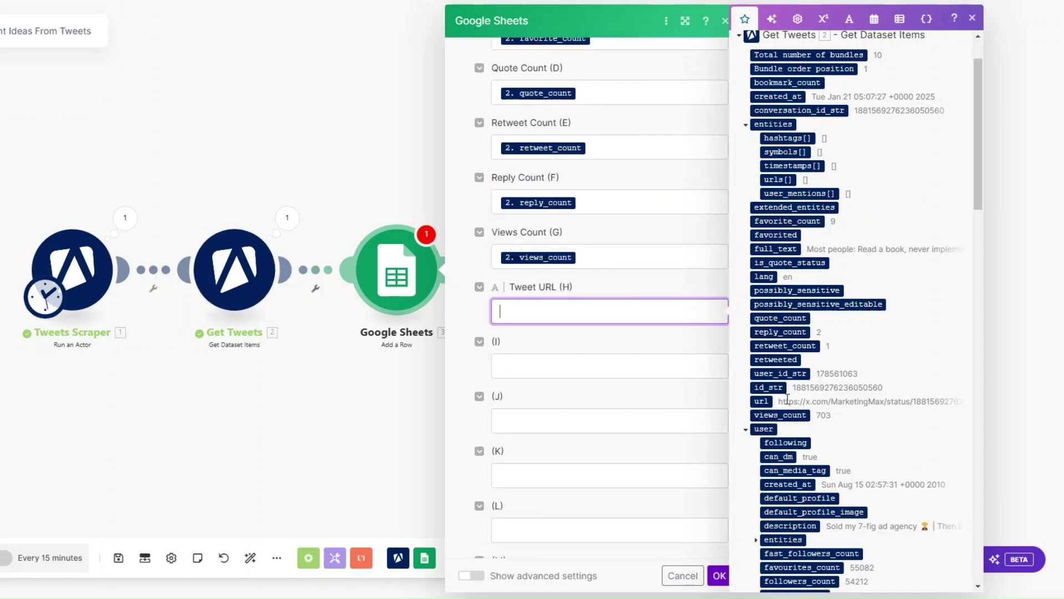
pyautogui.click(761, 401)
pyautogui.click(717, 578)
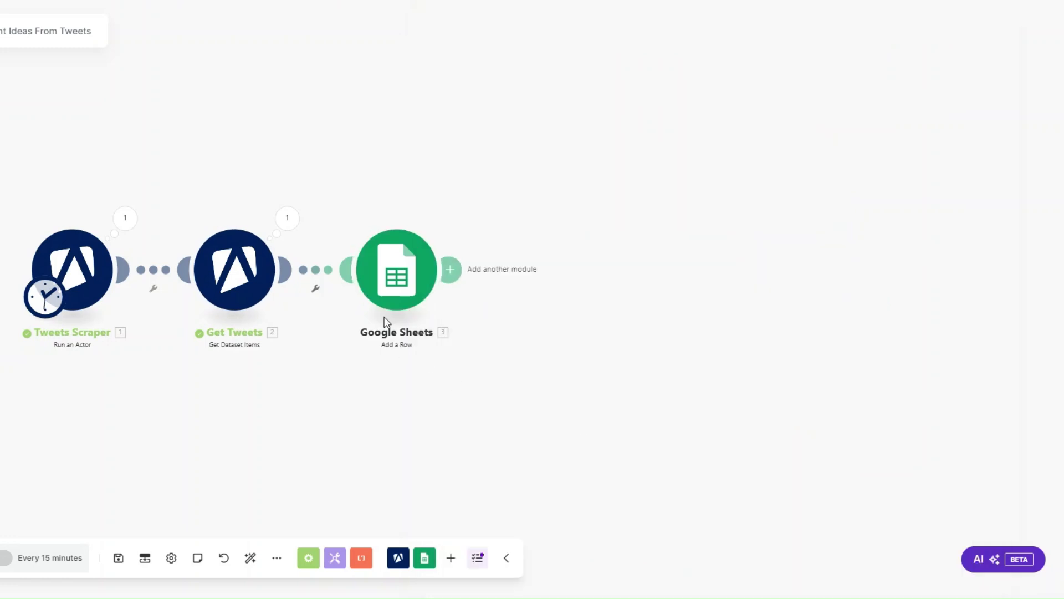
# Rename the Google Sheets Add a Row module as "Scraped Tweets".
pyautogui.rightClick(397, 270)
pyautogui.click(449, 351)
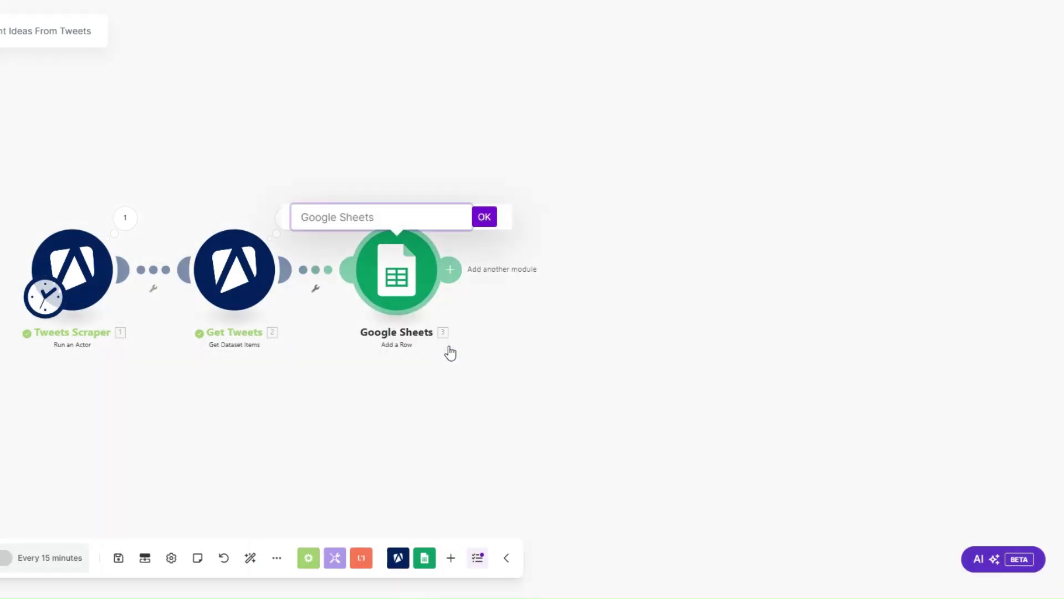
pyautogui.write('Scraped Tweets')
pyautogui.press('Return')
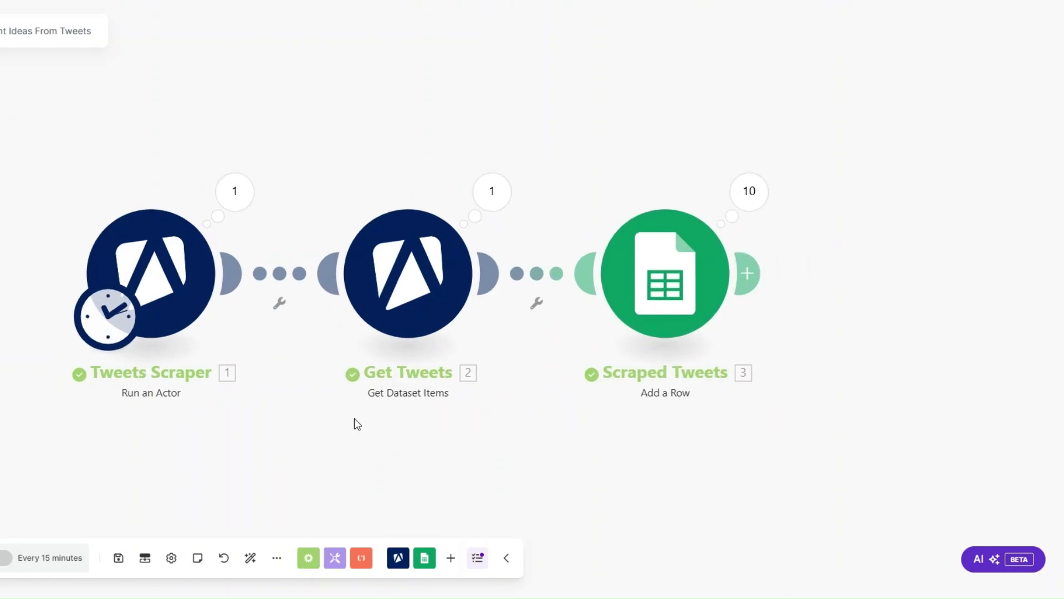
# Check the scenario run's Tweets Scraper start URL and the tweet bundles output by Get Tweets.
pyautogui.click(241, 195)
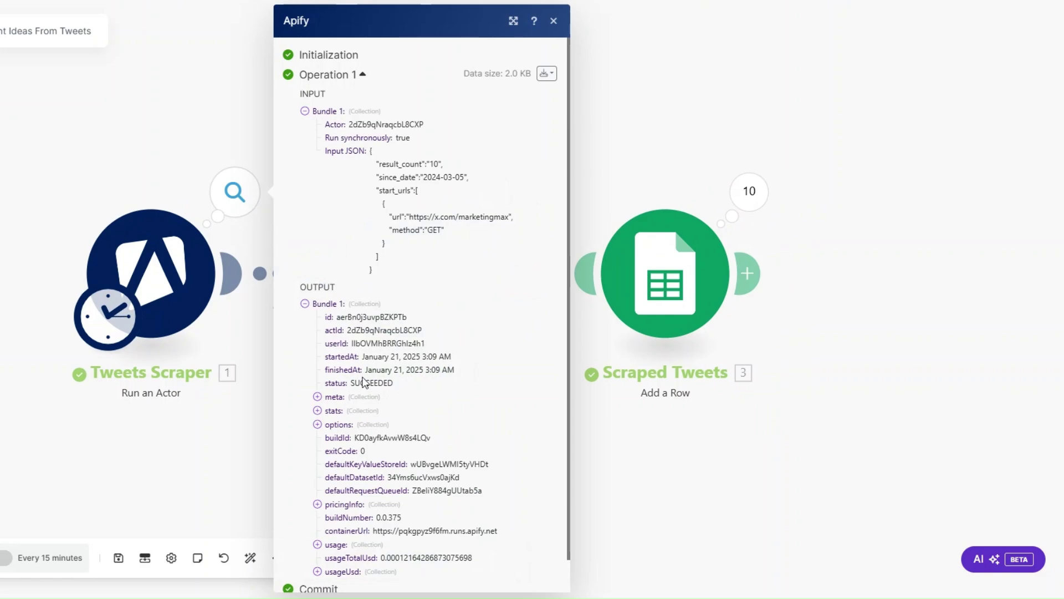
pyautogui.moveTo(468, 201); pyautogui.dragTo(506, 216)
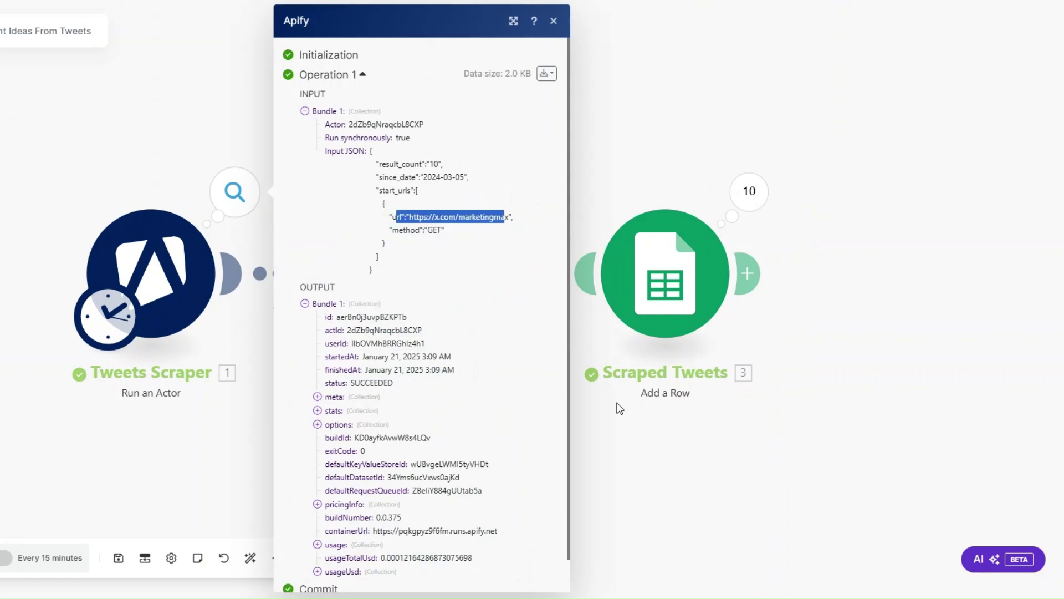
pyautogui.press('Escape')
pyautogui.click(492, 191)
pyautogui.scroll(-5, 627, 364)
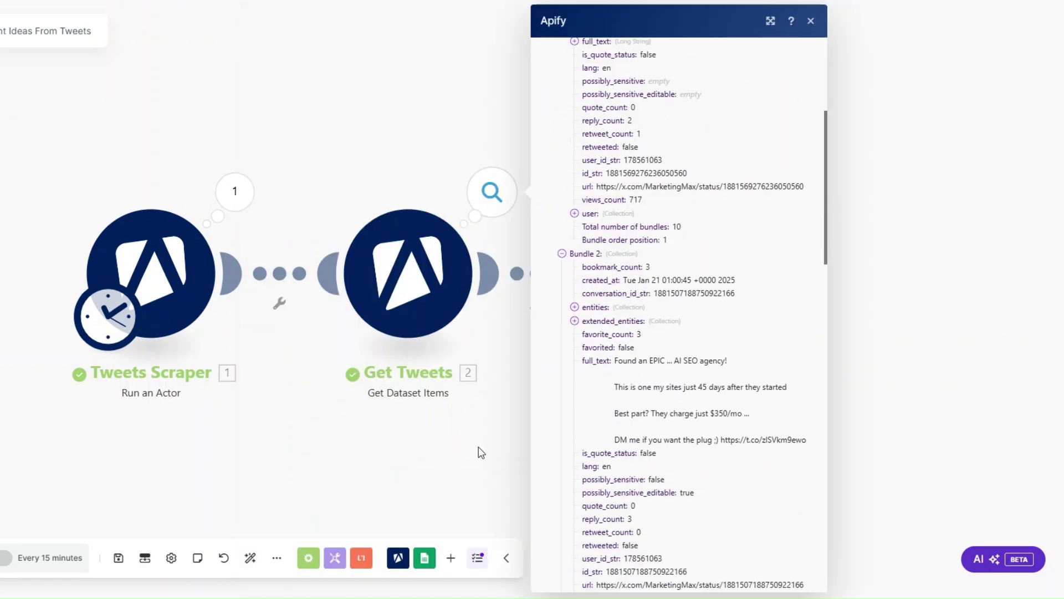
pyautogui.click(478, 451)
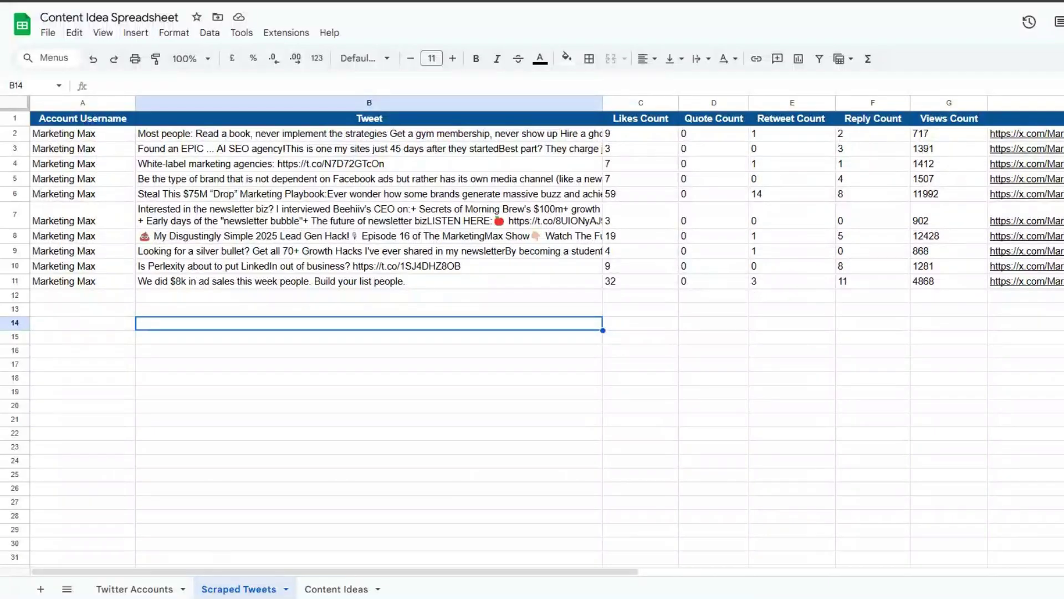
# Review the tweet rows added to the Scraped Tweets sheet of the Content Idea Spreadsheet.
pyautogui.click(221, 396)
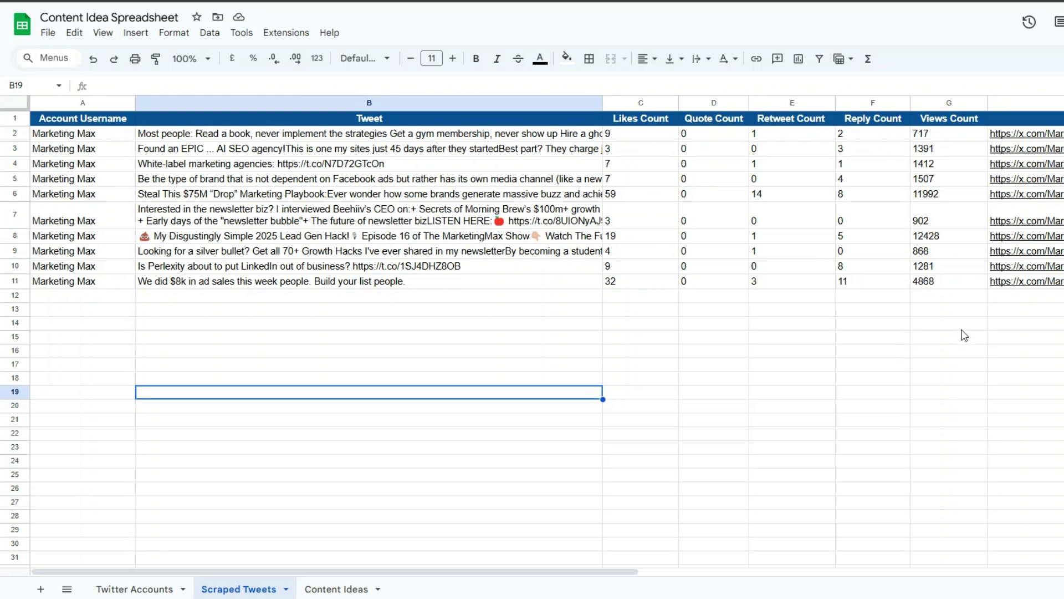
pyautogui.click(125, 282)
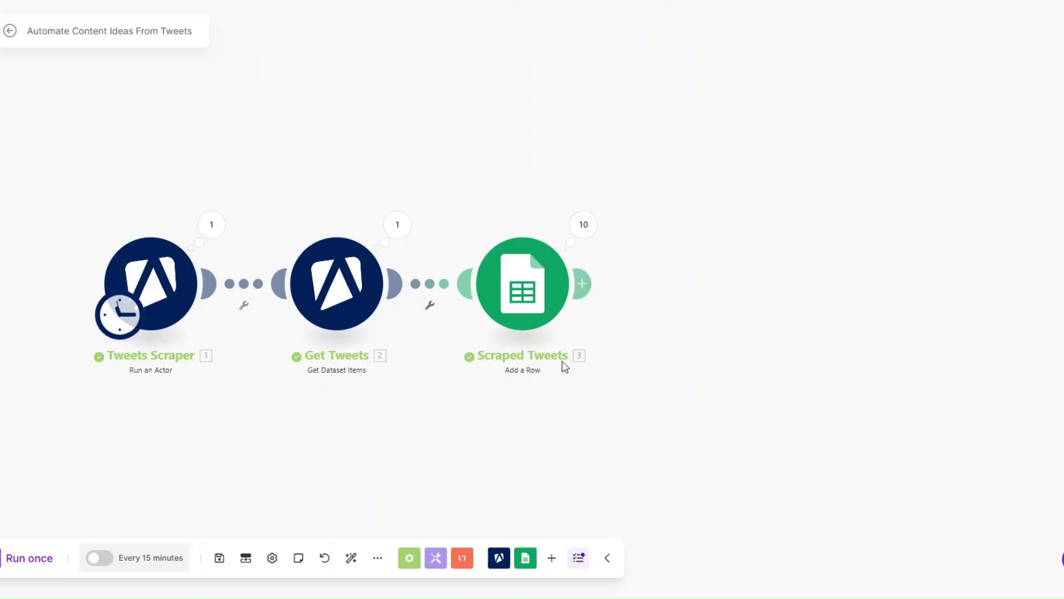
# Back in the Make scenario, add an OpenAI Create a Completion (Prompt) module after Scraped Tweets.
pyautogui.click(615, 284)
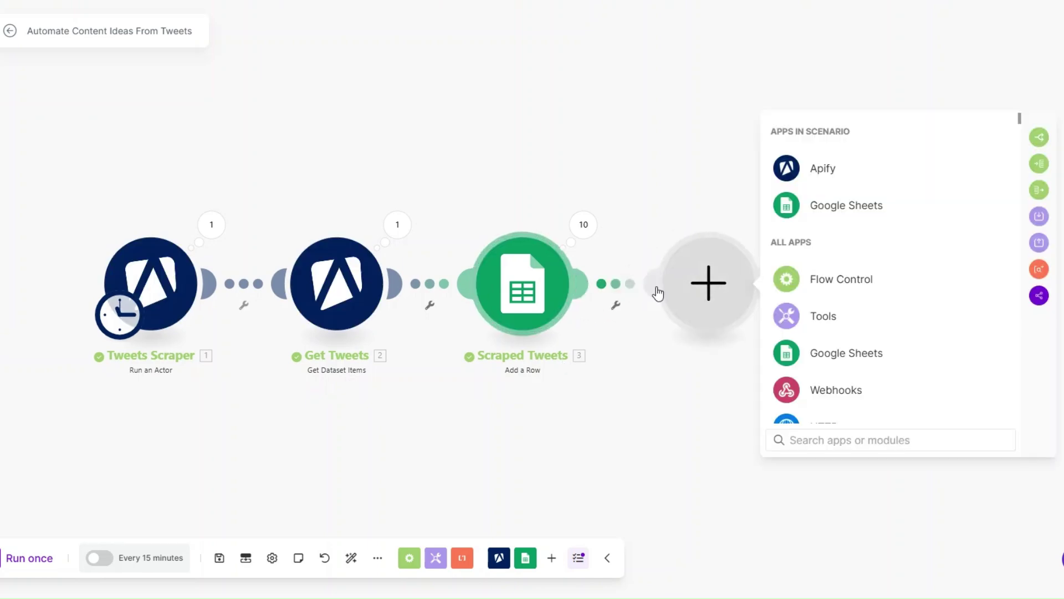
pyautogui.scroll(-8, 815, 266)
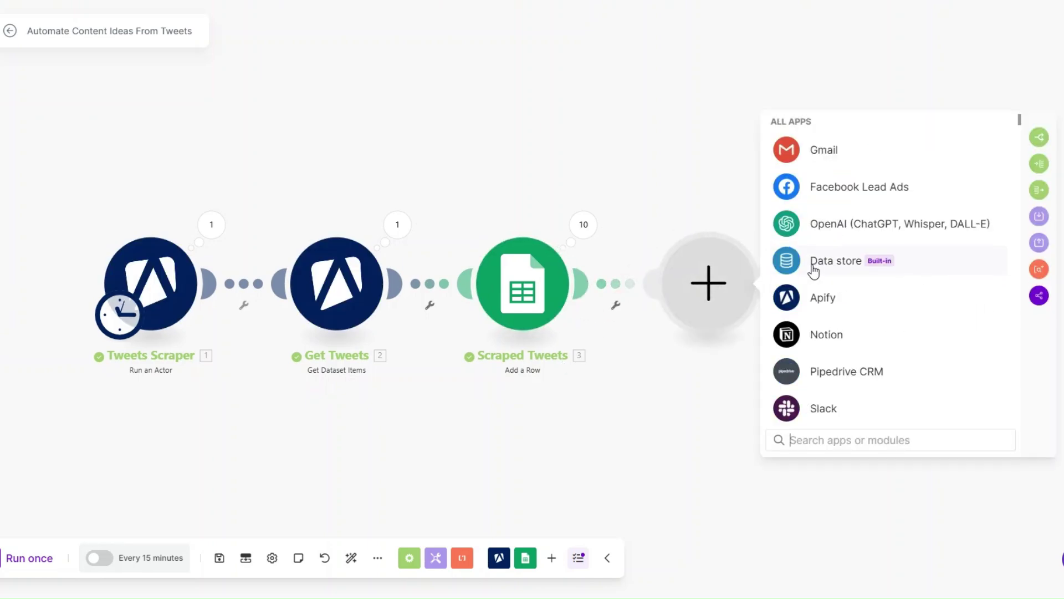
pyautogui.click(824, 221)
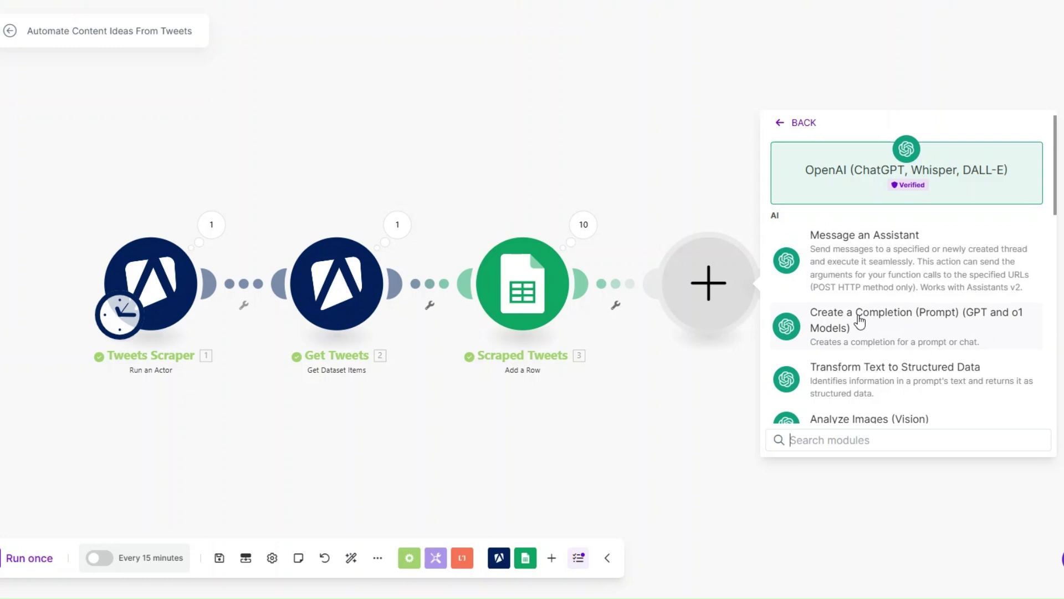
pyautogui.click(860, 321)
# Rename the OpenAI completion module as "Generate Content Ideas".
pyautogui.rightClick(712, 296)
pyautogui.click(743, 373)
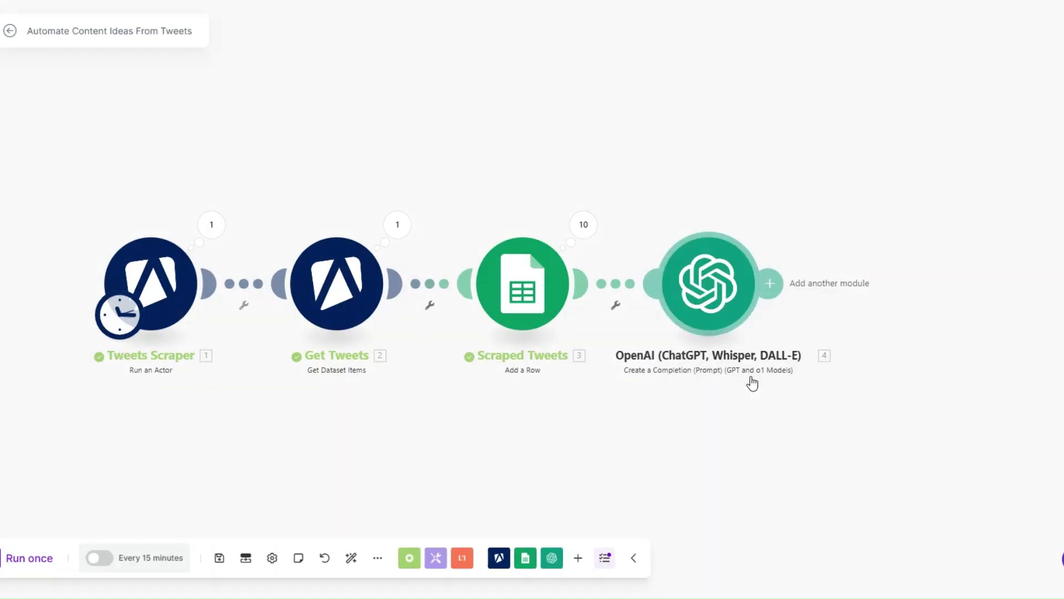
pyautogui.write('Generate Content Ideas')
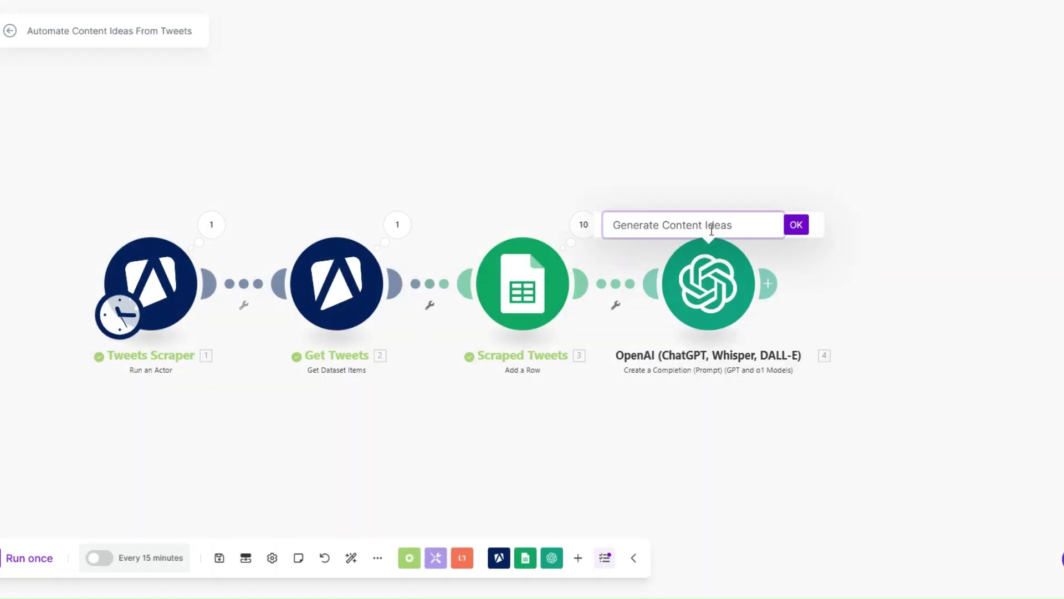
pyautogui.click(796, 226)
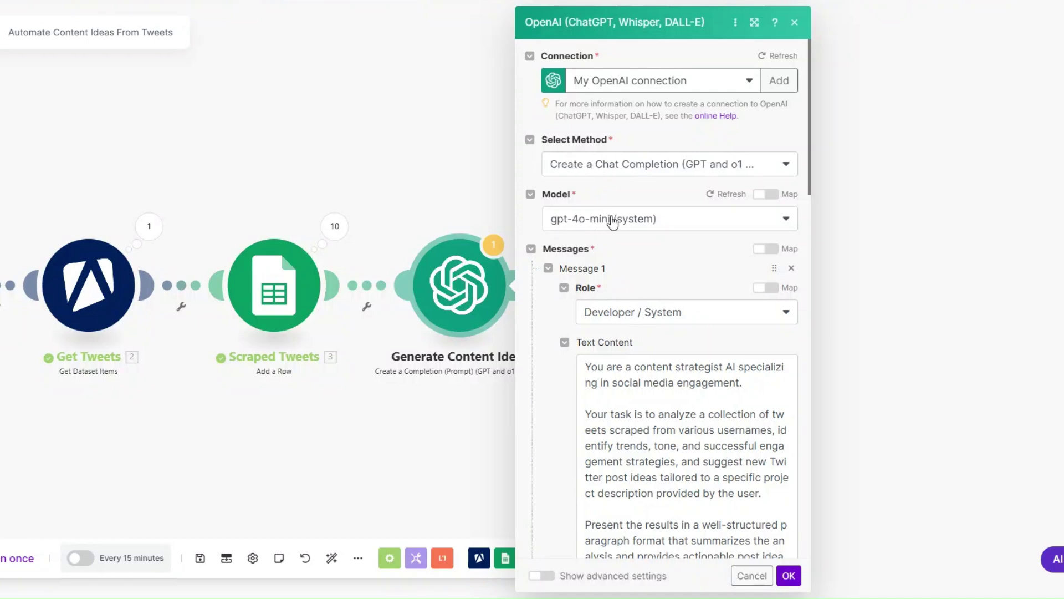
# Examine the OpenAI module's model and the roles and prompt texts of its Developer / System, User and Assistant messages.
pyautogui.scroll(-4, 631, 240)
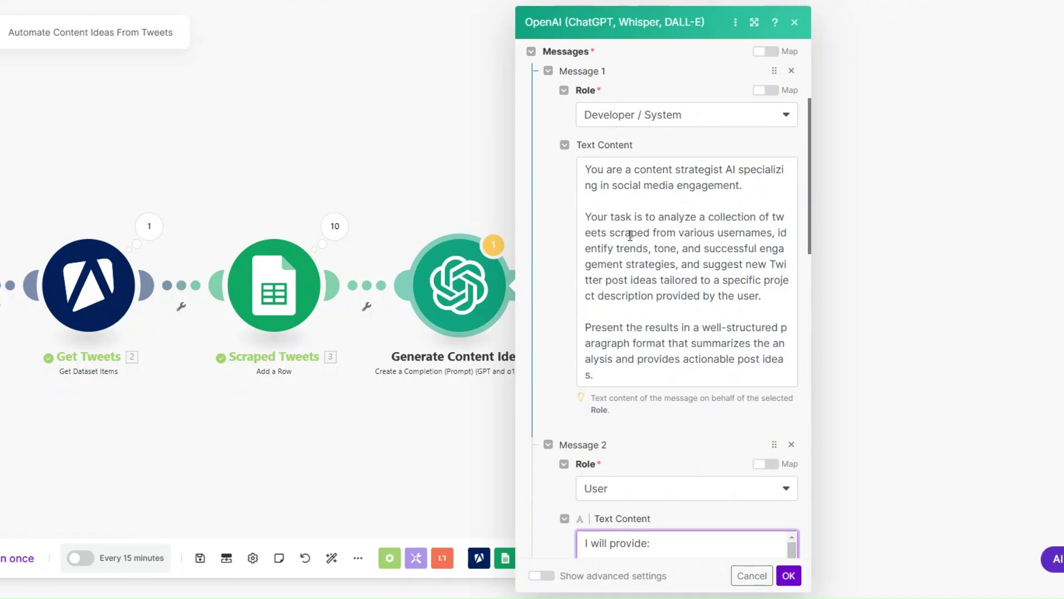
pyautogui.scroll(-1, 682, 129)
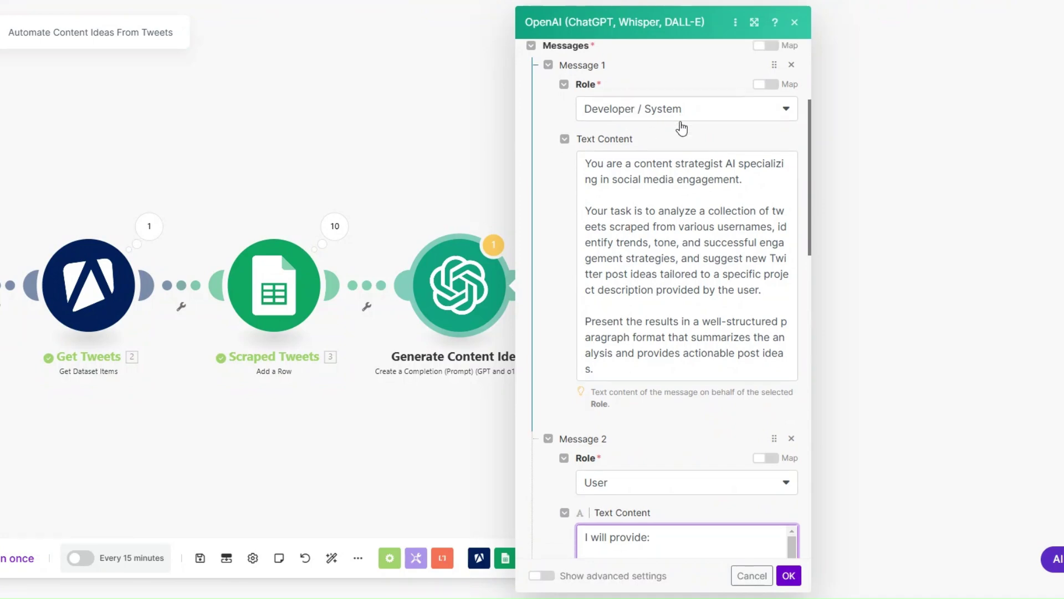
pyautogui.scroll(-12, 681, 129)
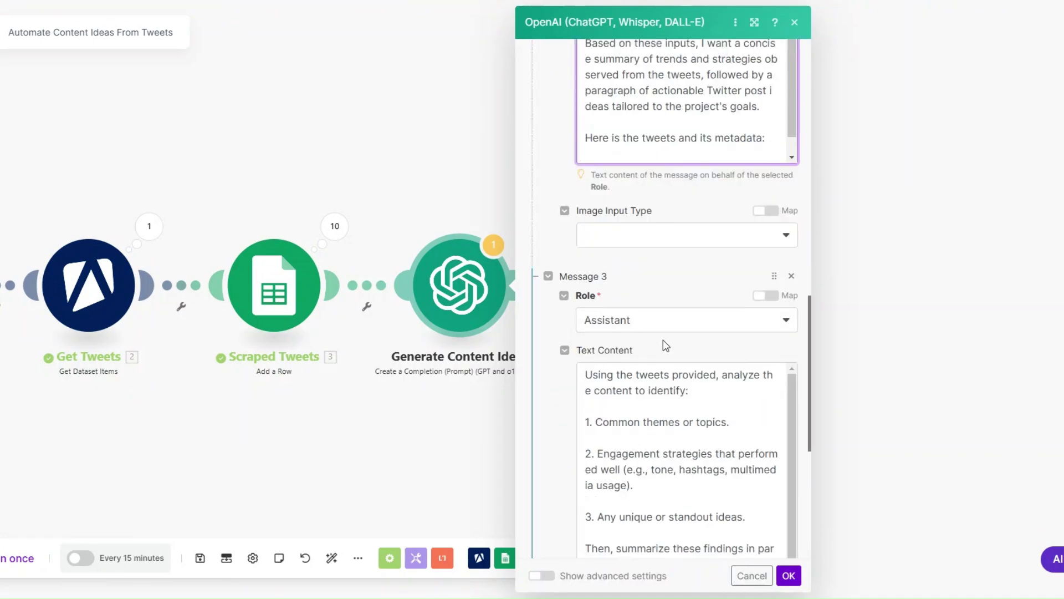
pyautogui.scroll(-4, 665, 339)
pyautogui.scroll(15, 665, 339)
pyautogui.click(665, 339)
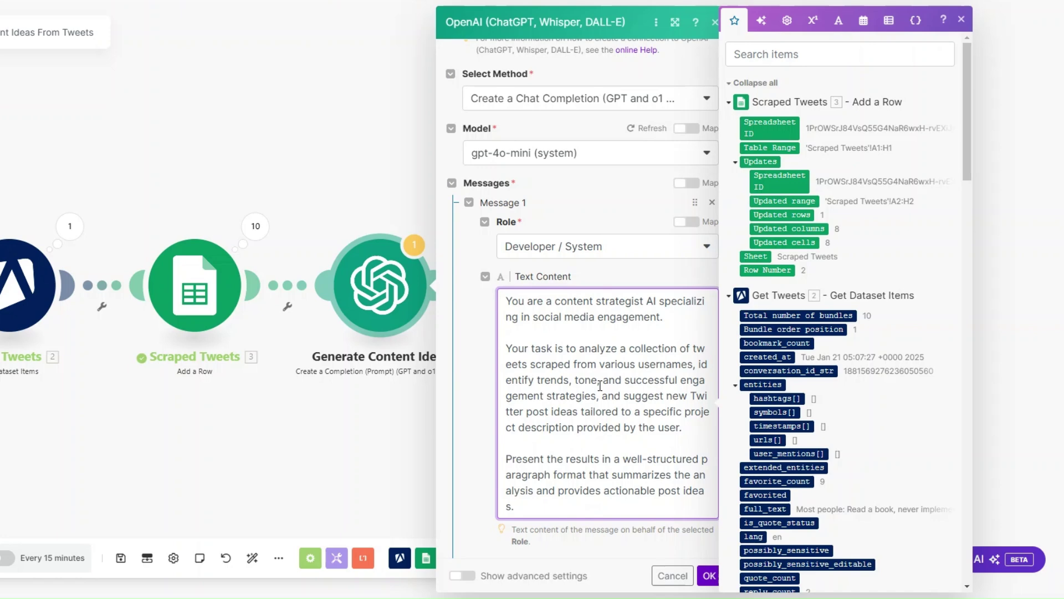
pyautogui.scroll(-7, 619, 331)
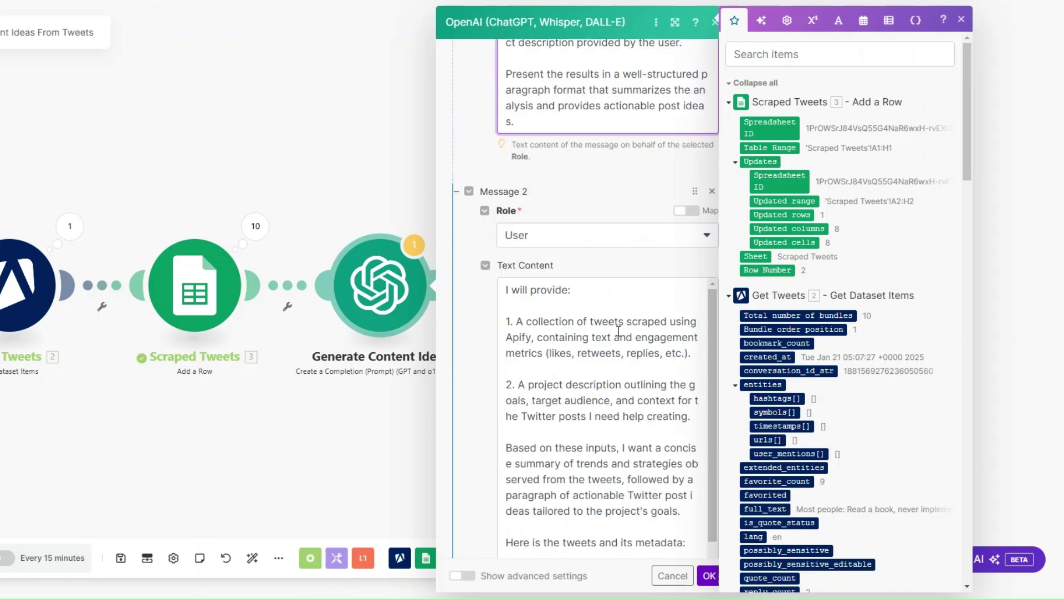
pyautogui.scroll(-4, 603, 286)
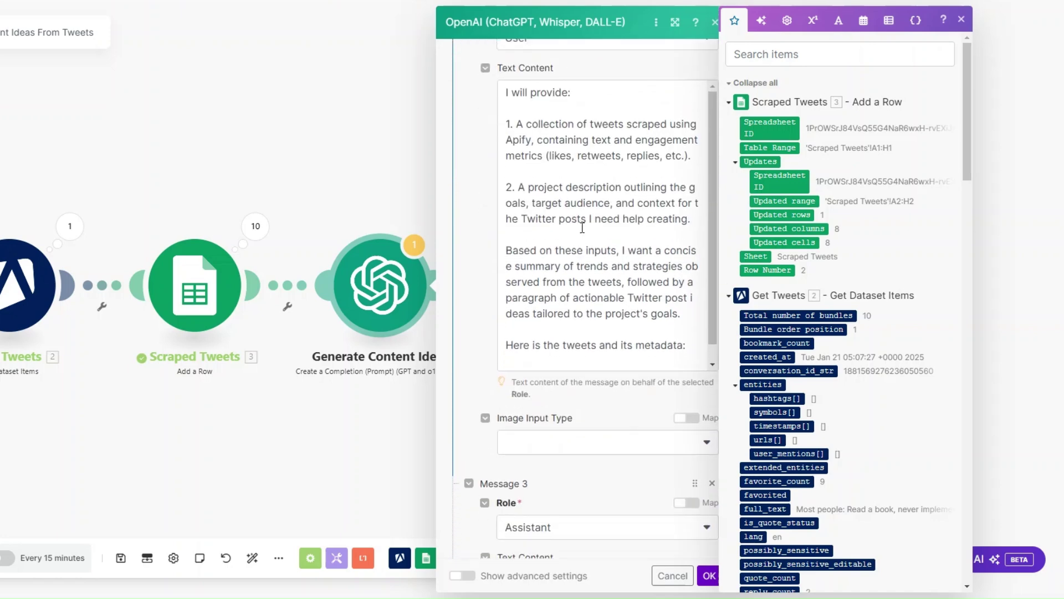
pyautogui.scroll(1, 603, 294)
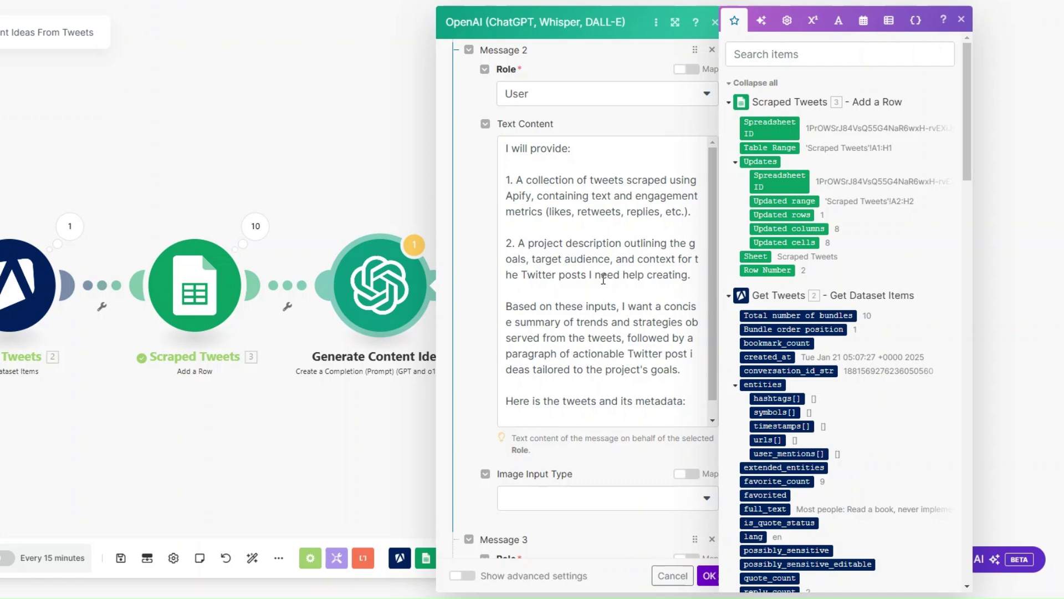
pyautogui.scroll(-3, 603, 279)
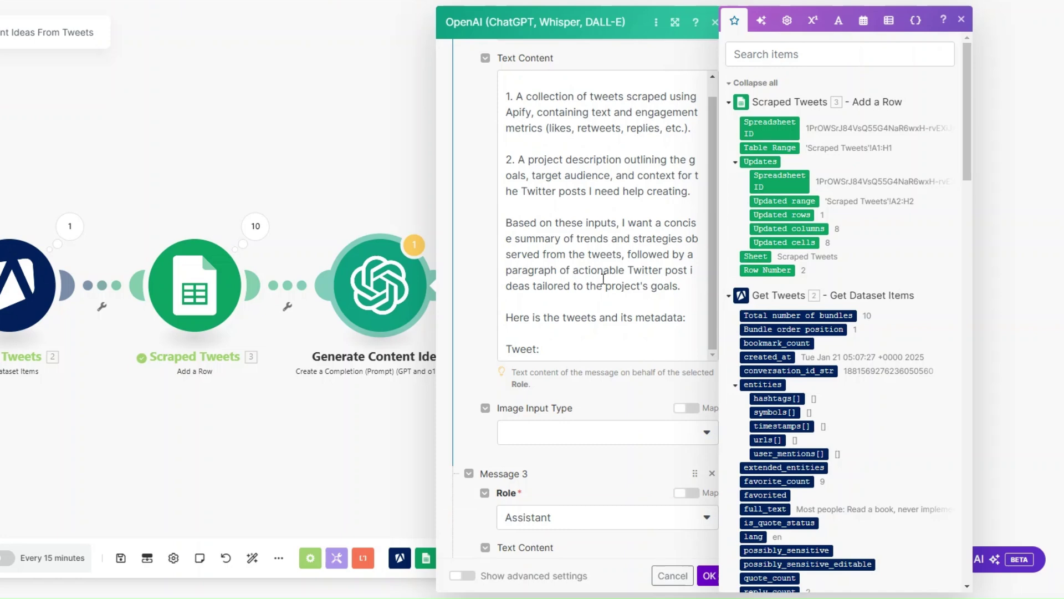
# Insert full_text from Get Tweets after "Tweet:" in the User message's text content.
pyautogui.click(609, 348)
pyautogui.scroll(-8, 771, 369)
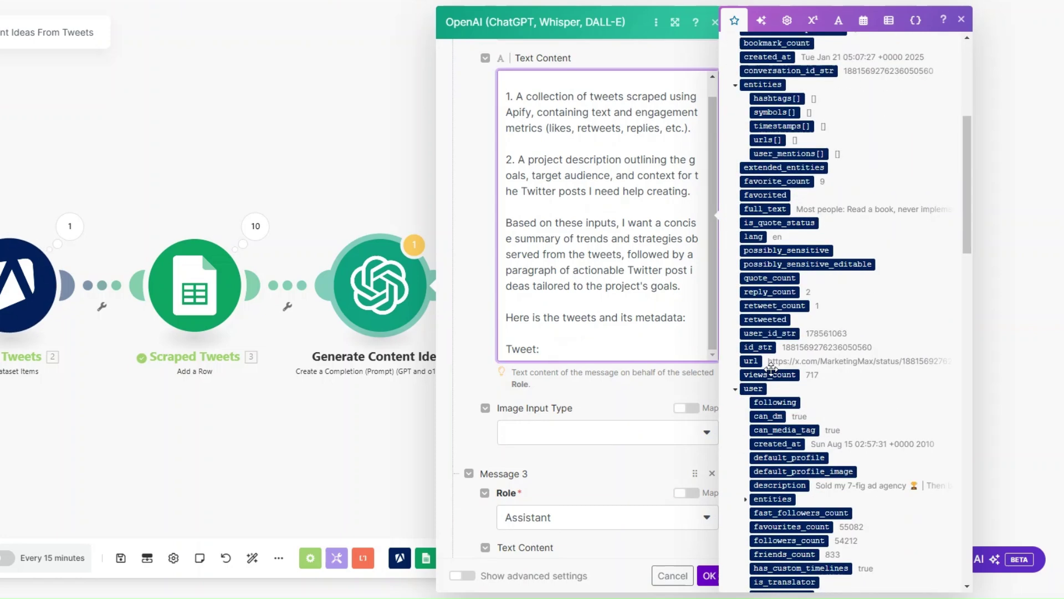
pyautogui.scroll(4, 771, 369)
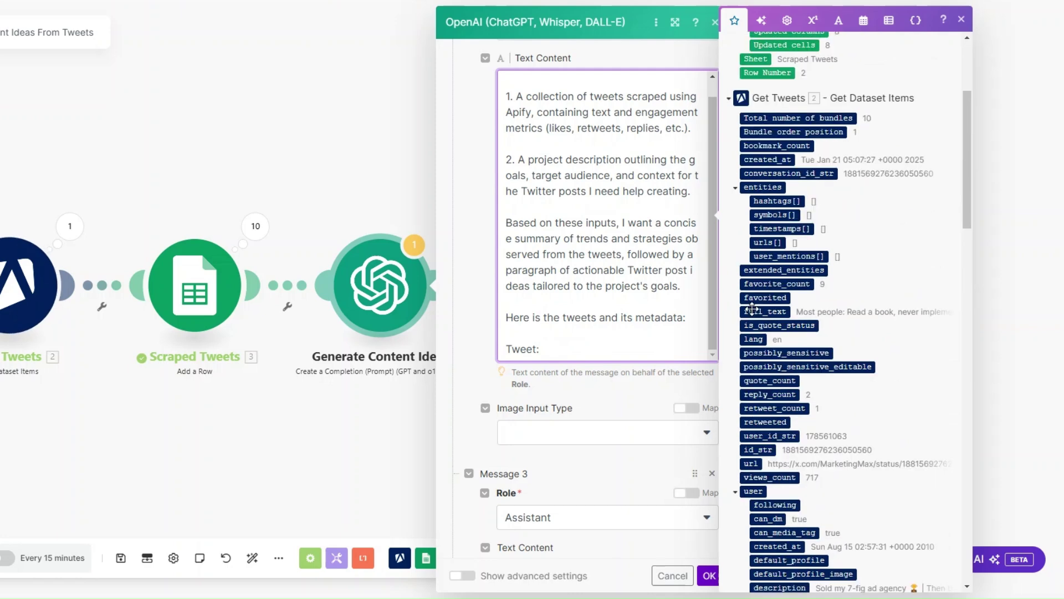
pyautogui.click(765, 311)
# Check the Assistant message's prompt and the Max Completion Tokens value, and save the OpenAI module's settings.
pyautogui.scroll(-6, 610, 349)
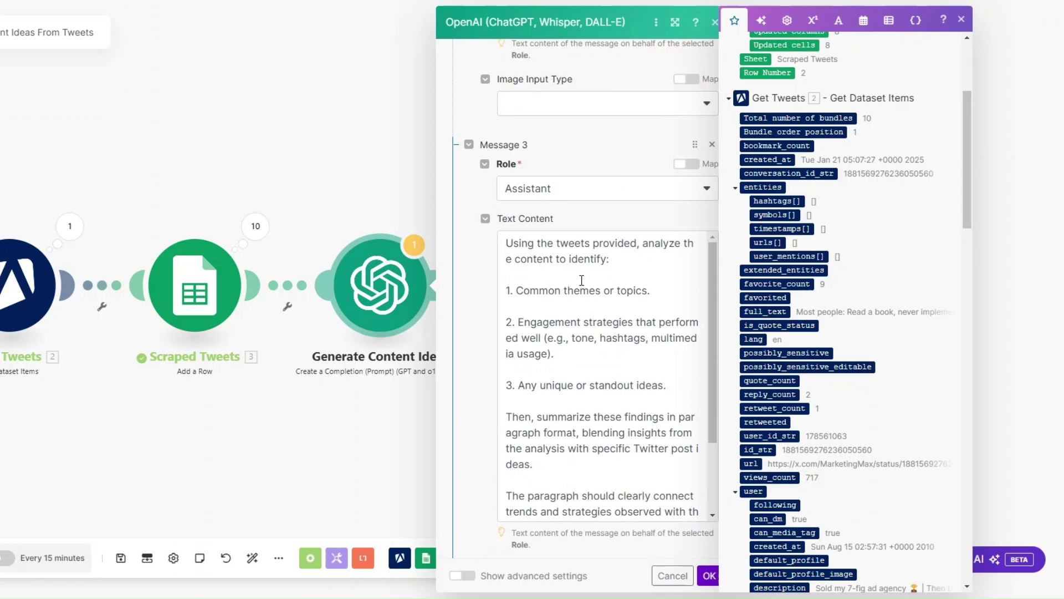
pyautogui.scroll(-1, 581, 280)
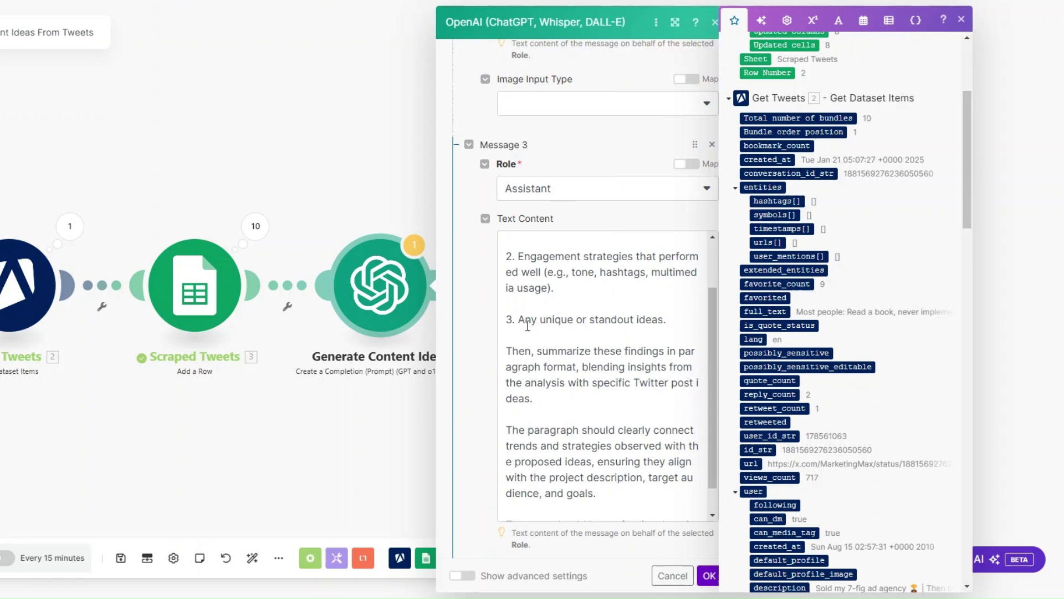
pyautogui.scroll(-1, 527, 327)
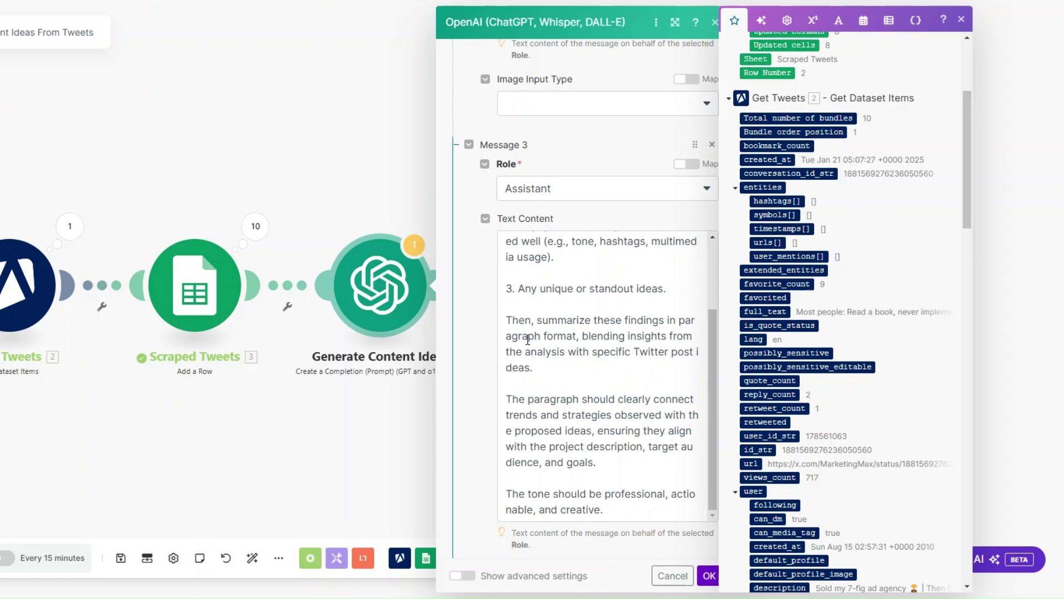
pyautogui.scroll(-3, 528, 340)
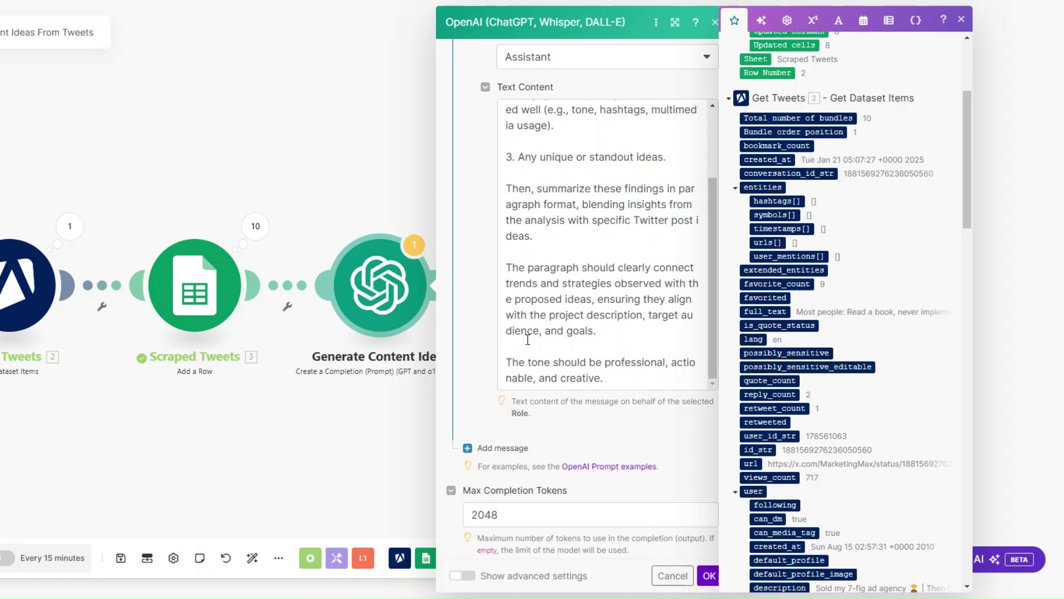
pyautogui.scroll(-2, 615, 415)
pyautogui.click(546, 419)
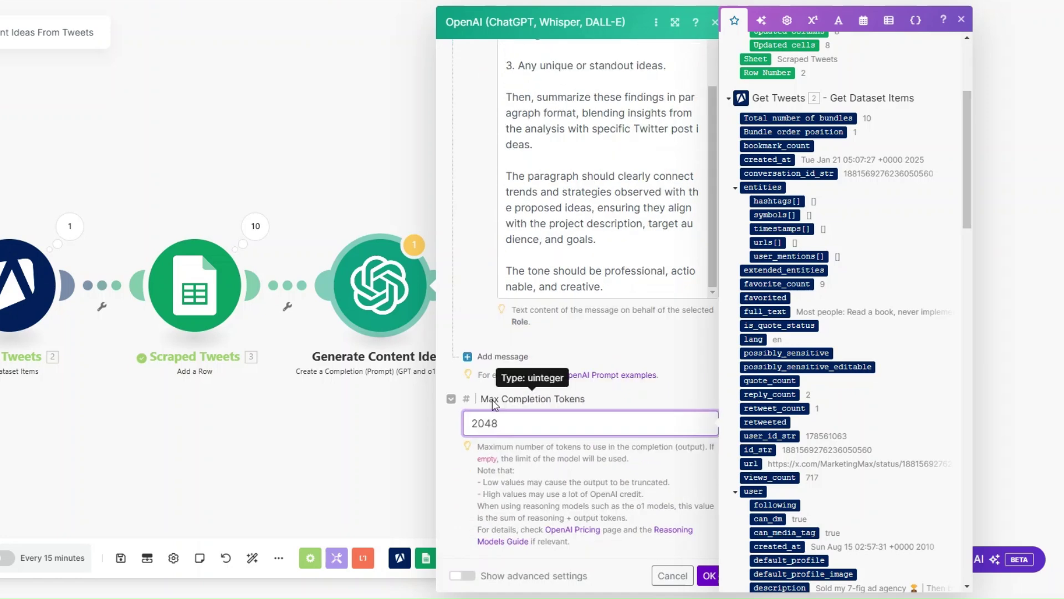
pyautogui.doubleClick(487, 423)
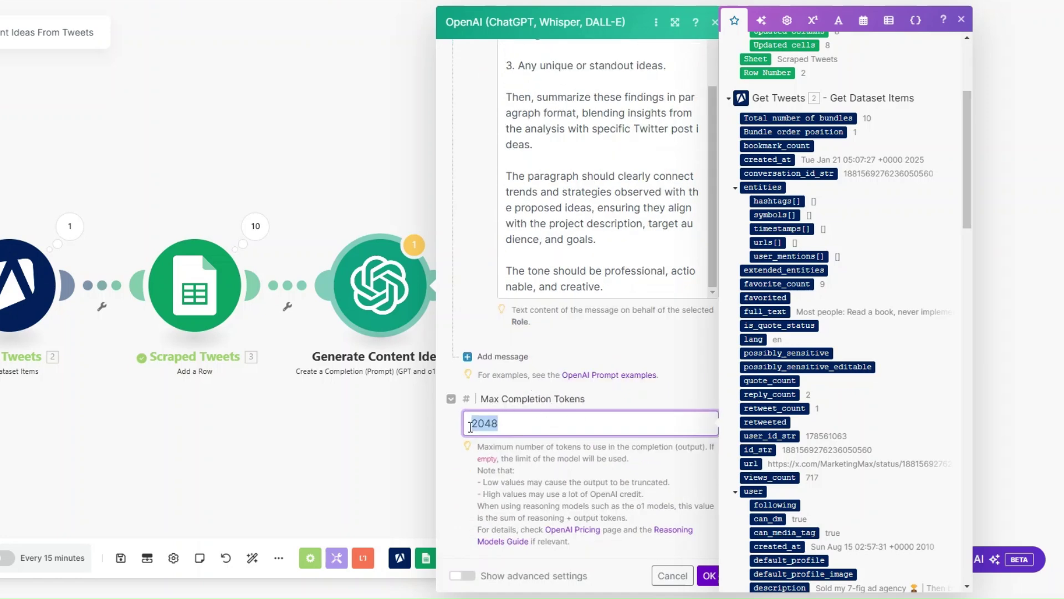
pyautogui.click(708, 575)
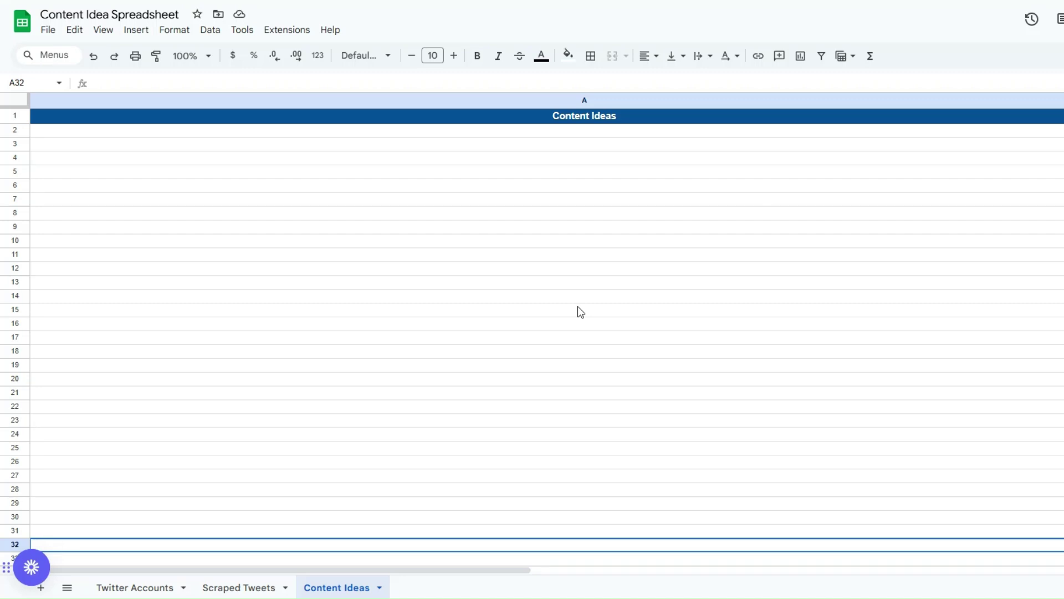
# Check the Content Ideas sheet, and add a Google Sheets Add a Row module after Generate Content Ideas in the scenario.
pyautogui.click(411, 255)
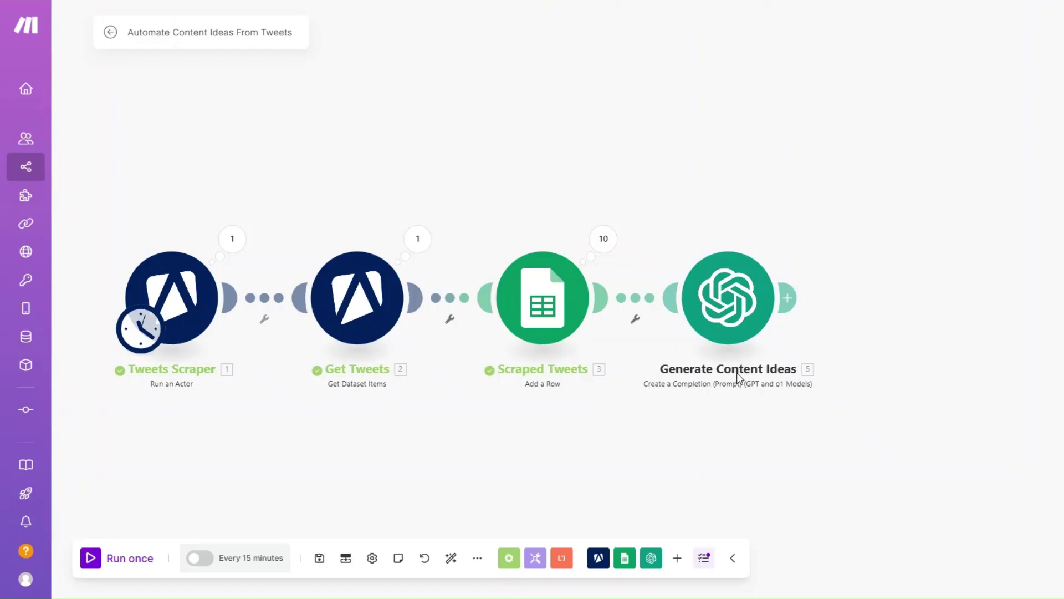
pyautogui.click(886, 309)
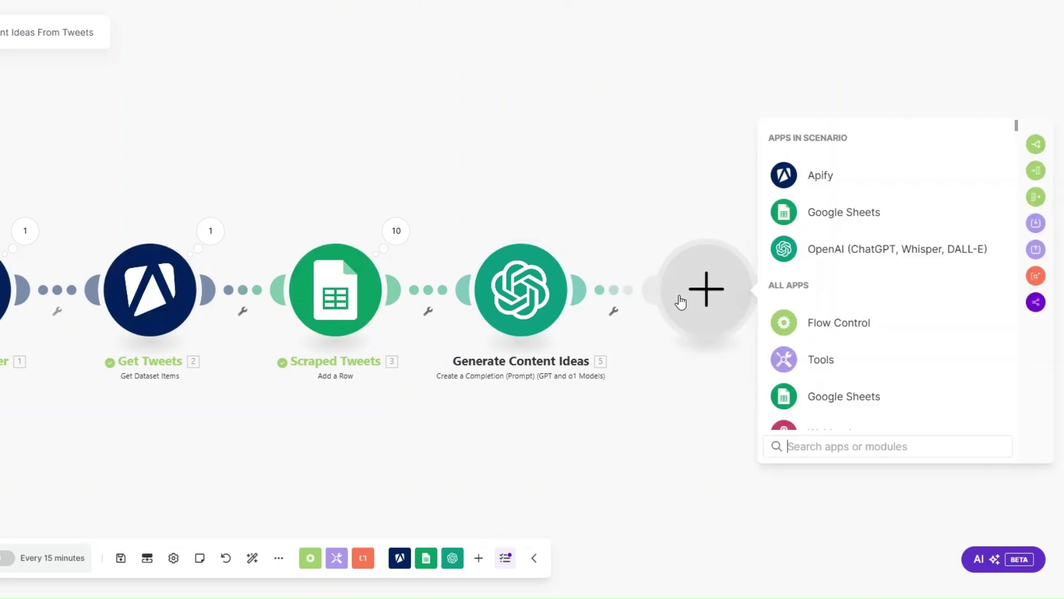
pyautogui.click(831, 213)
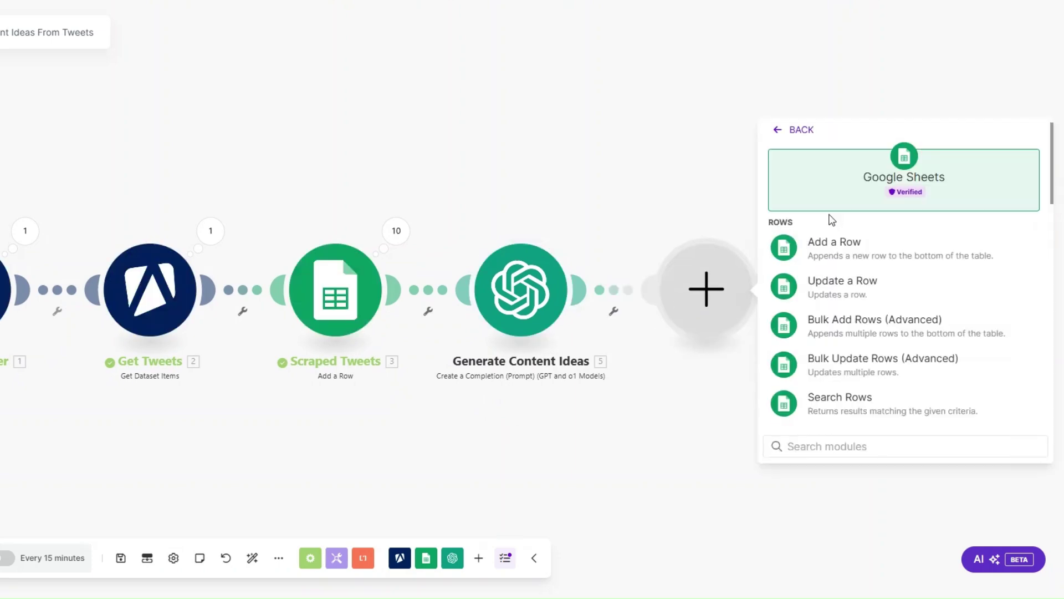
pyautogui.click(831, 242)
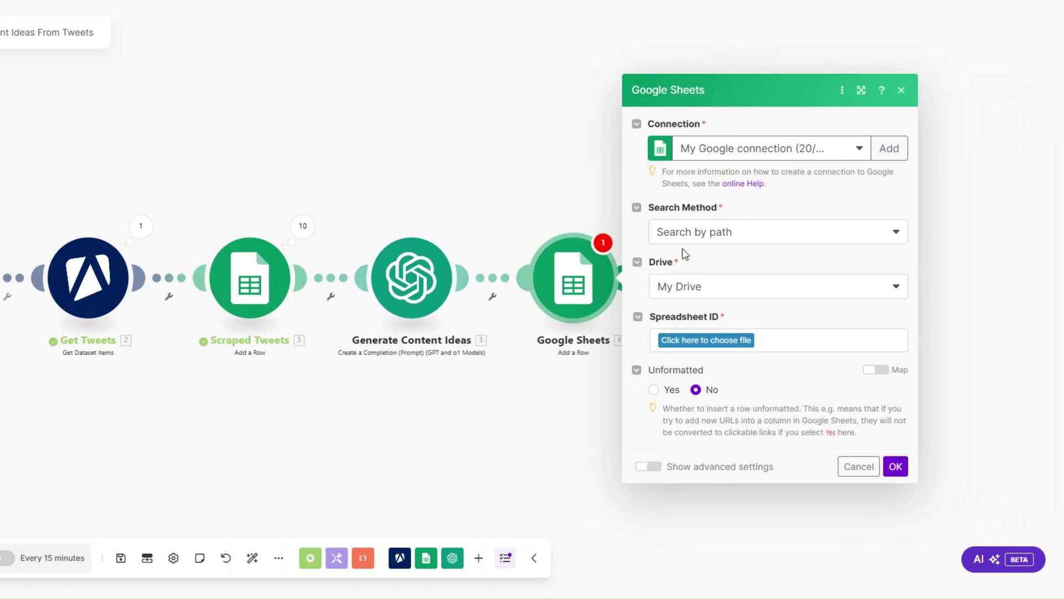
# Target the Content Ideas sheet of Content Idea Spreadsheet and map Content Ideas (A) to Result from Generate Content Ideas.
pyautogui.click(706, 344)
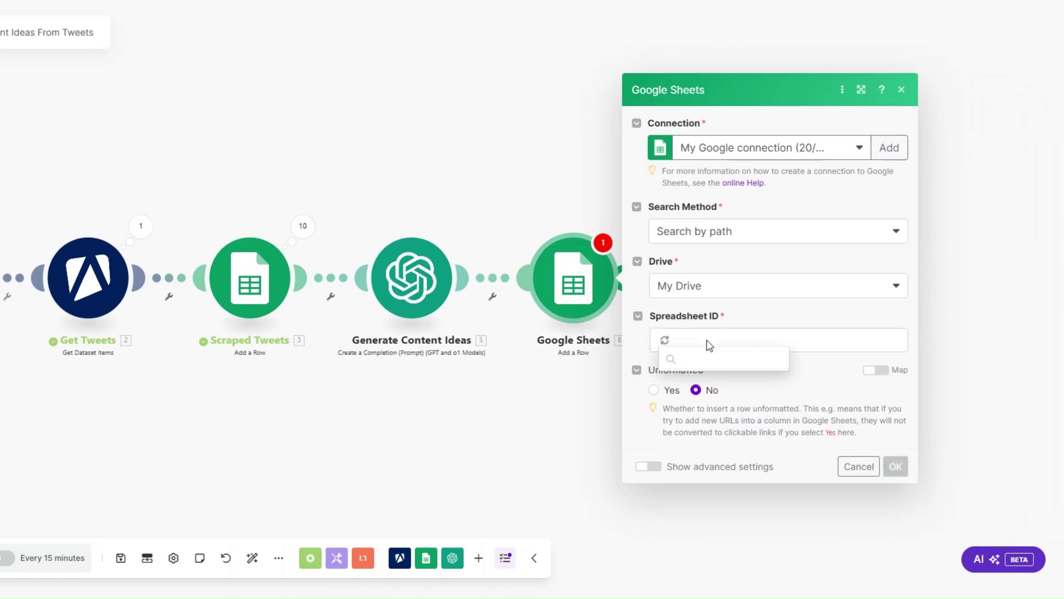
pyautogui.click(708, 383)
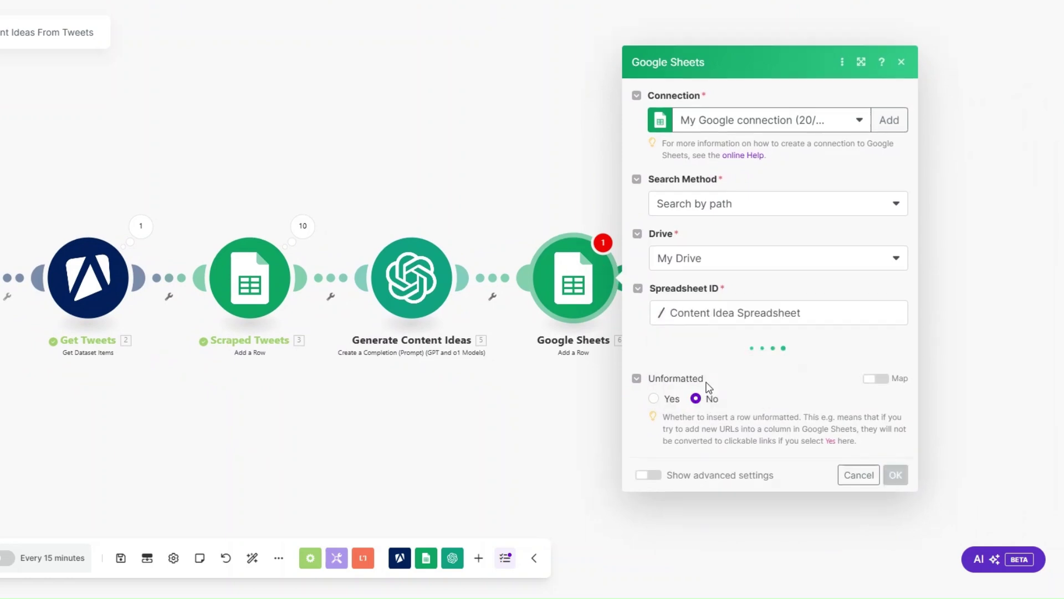
pyautogui.click(714, 367)
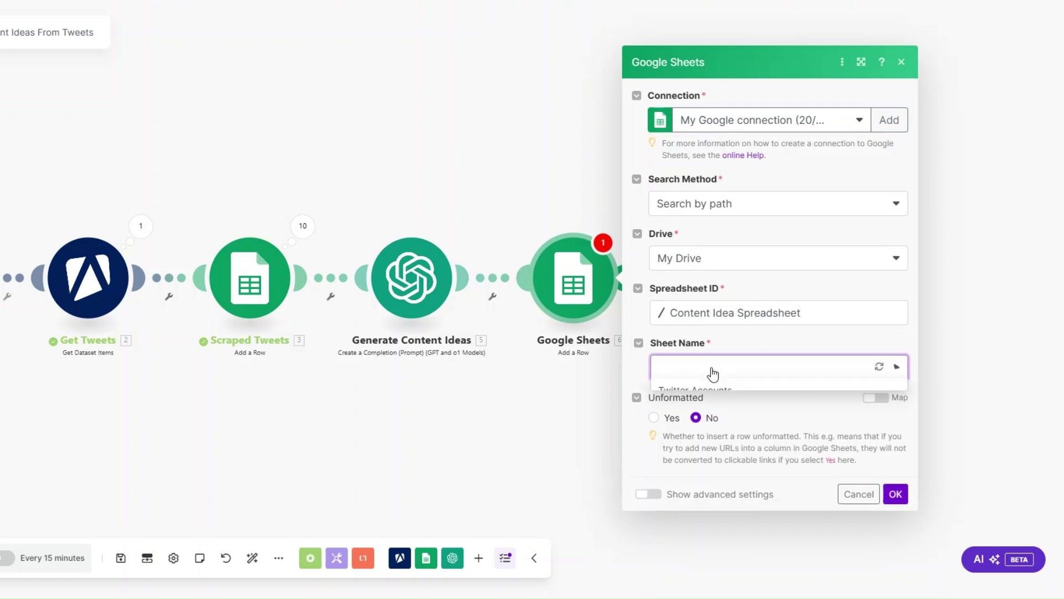
pyautogui.click(704, 436)
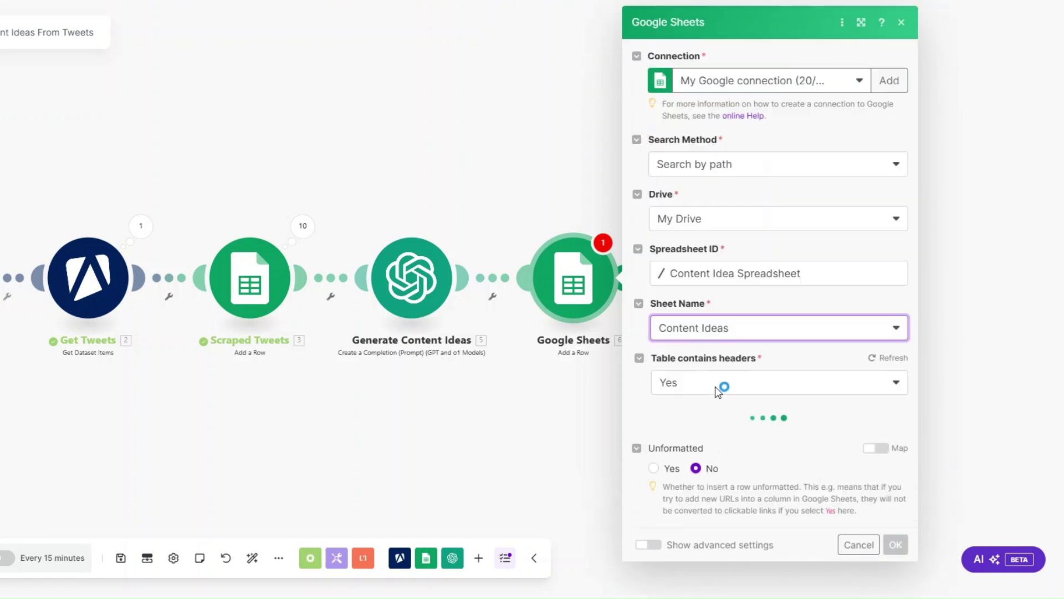
pyautogui.click(721, 455)
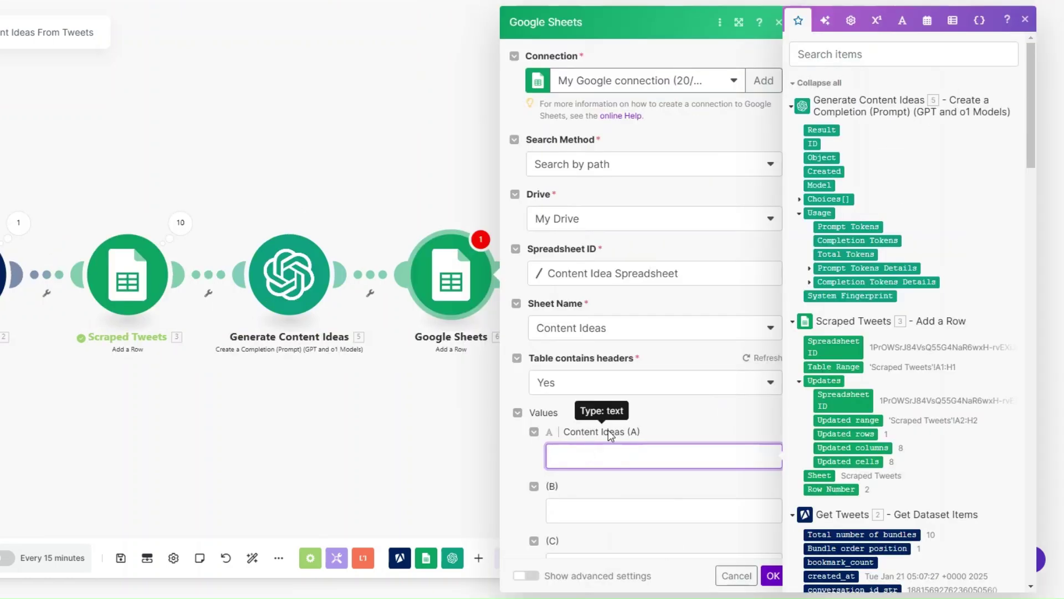
pyautogui.click(823, 130)
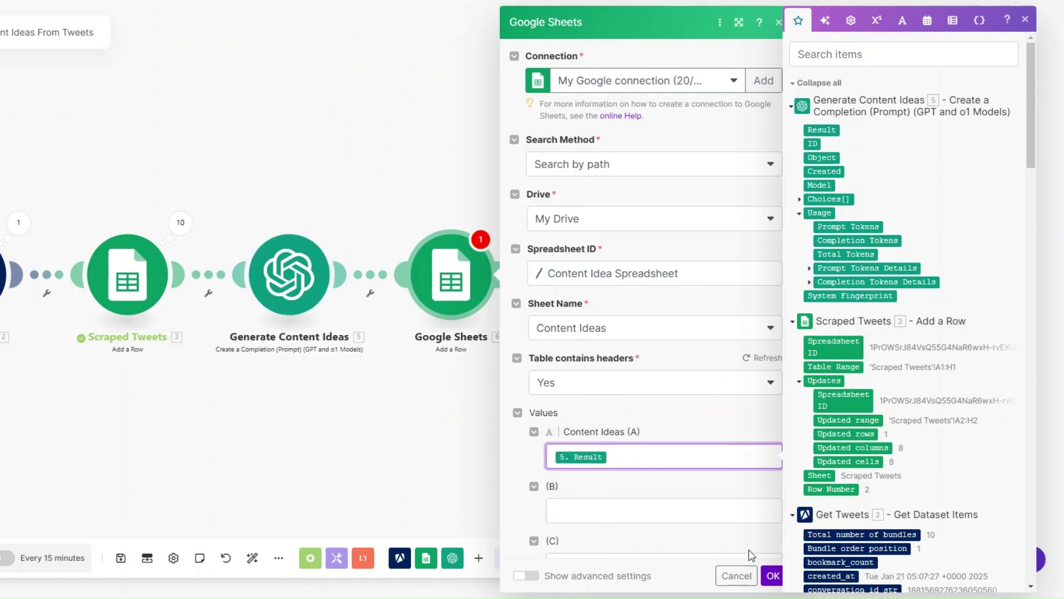
# Save the new Google Sheets module's settings and rename the module to Content Ideas.
pyautogui.click(772, 577)
pyautogui.rightClick(577, 287)
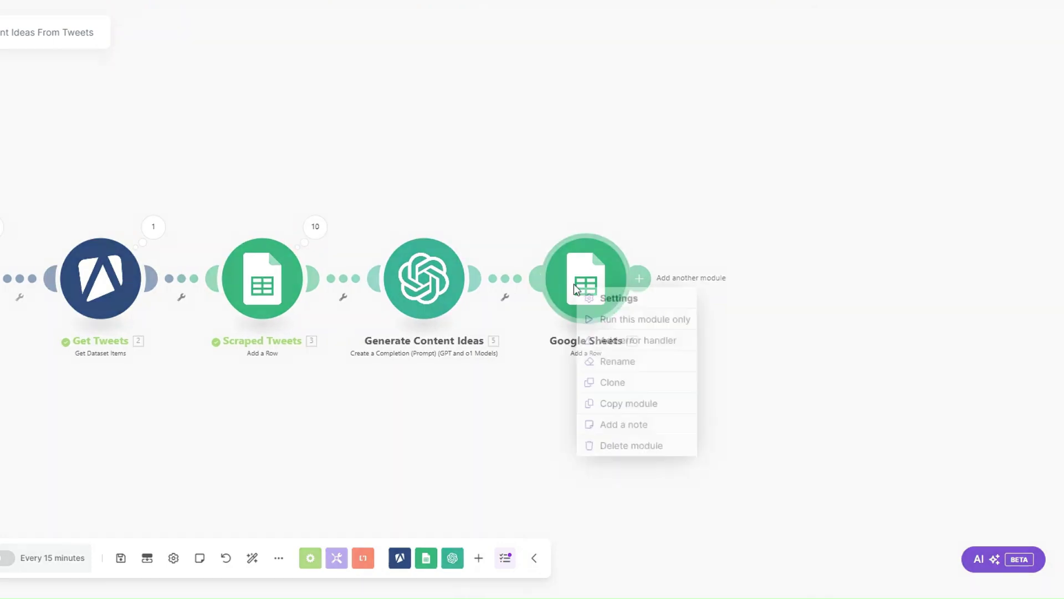
pyautogui.click(613, 361)
pyautogui.write('Content Ideas')
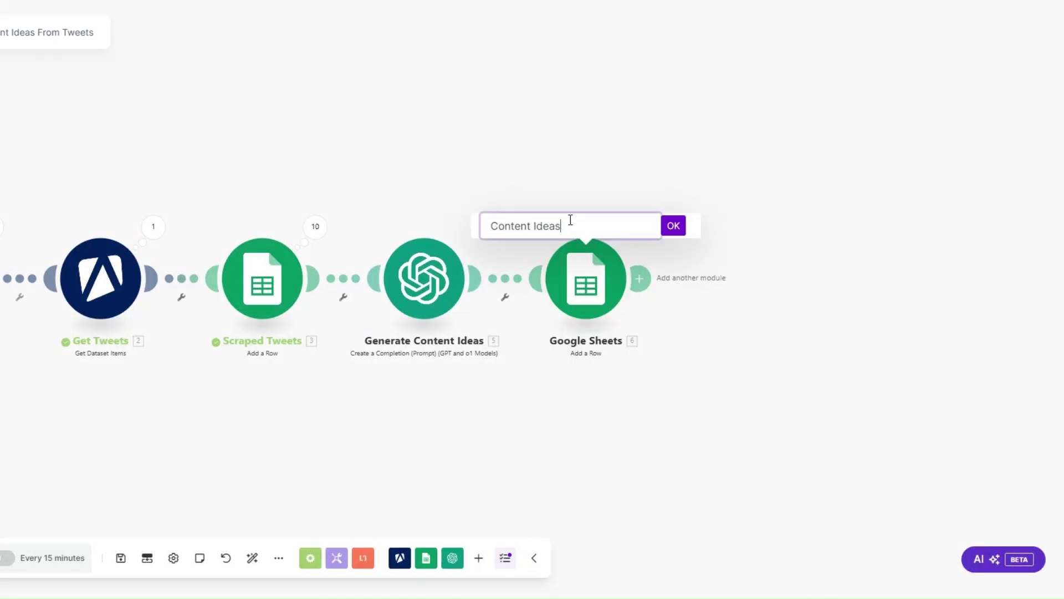
pyautogui.click(672, 226)
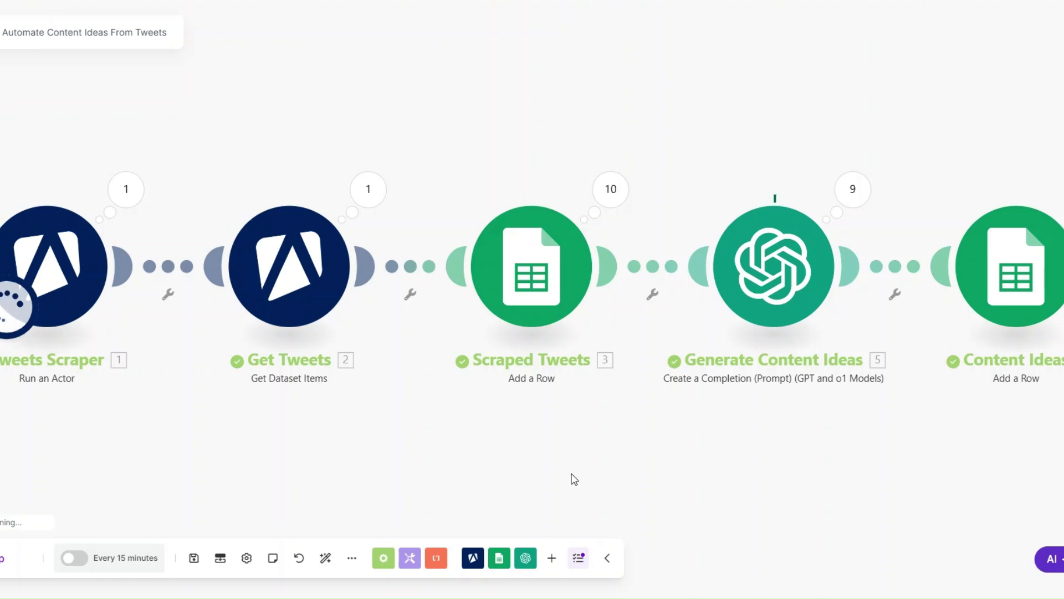
# Inspect the run output of the Tweets Scraper, Get Tweets and Scraped Tweets modules, including the scraped profile URL.
pyautogui.scroll(-1, 373, 461)
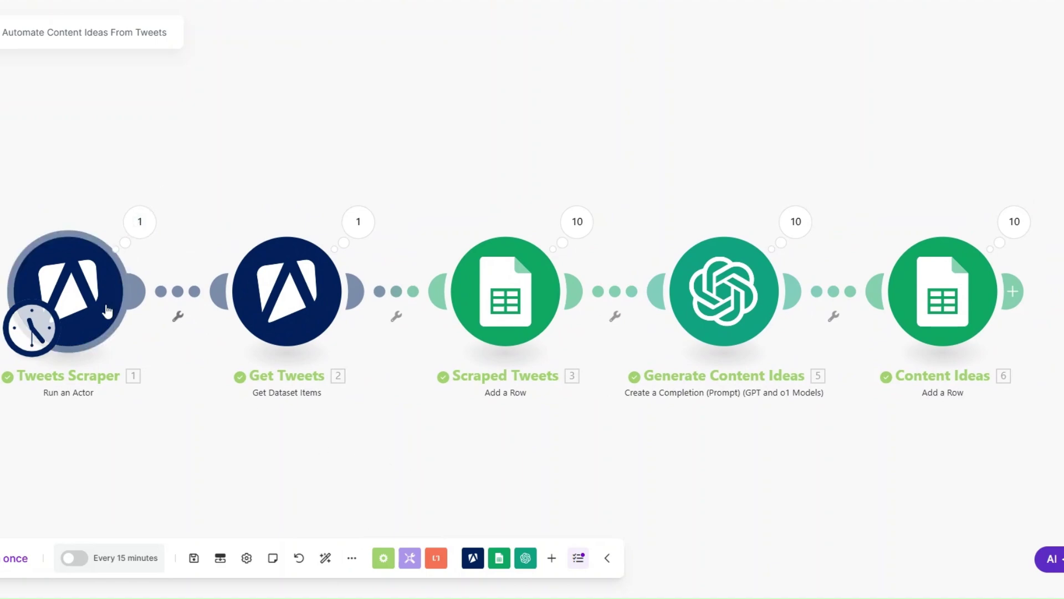
pyautogui.click(139, 222)
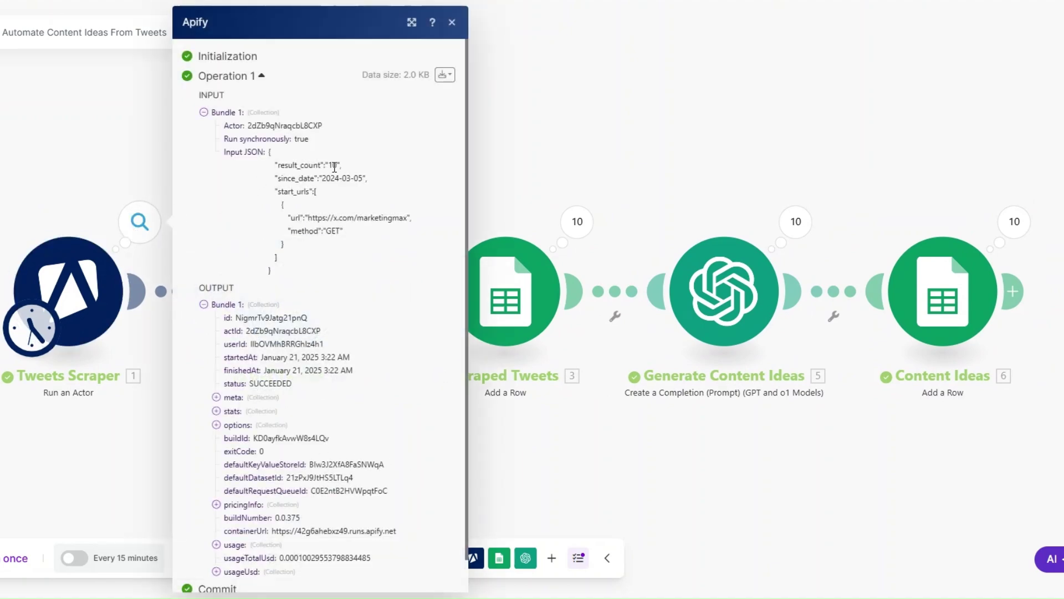
pyautogui.moveTo(310, 217); pyautogui.dragTo(409, 218)
pyautogui.click(500, 436)
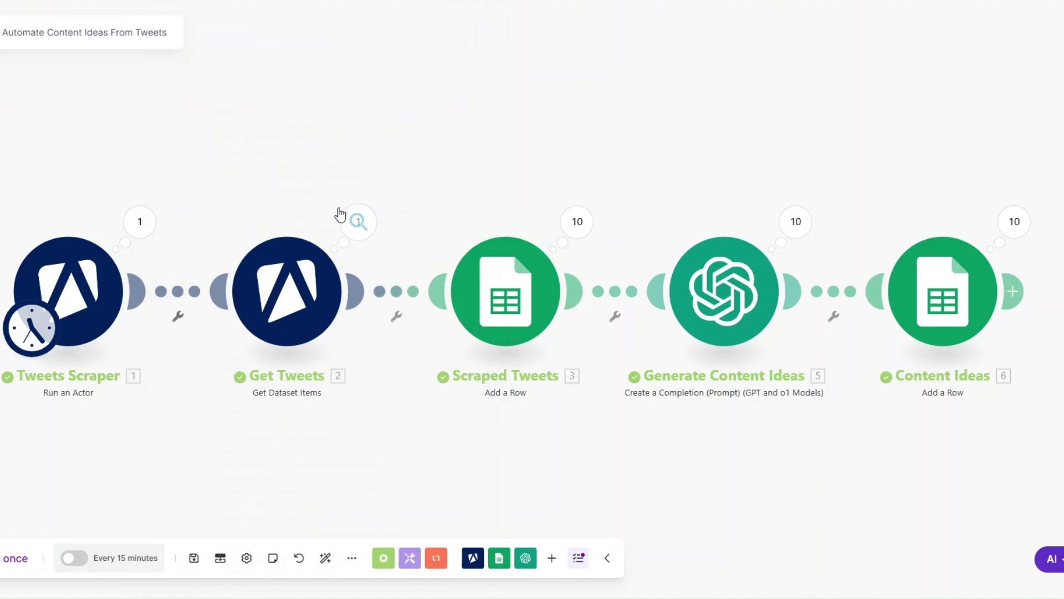
pyautogui.click(358, 224)
pyautogui.scroll(-2, 499, 278)
pyautogui.click(356, 439)
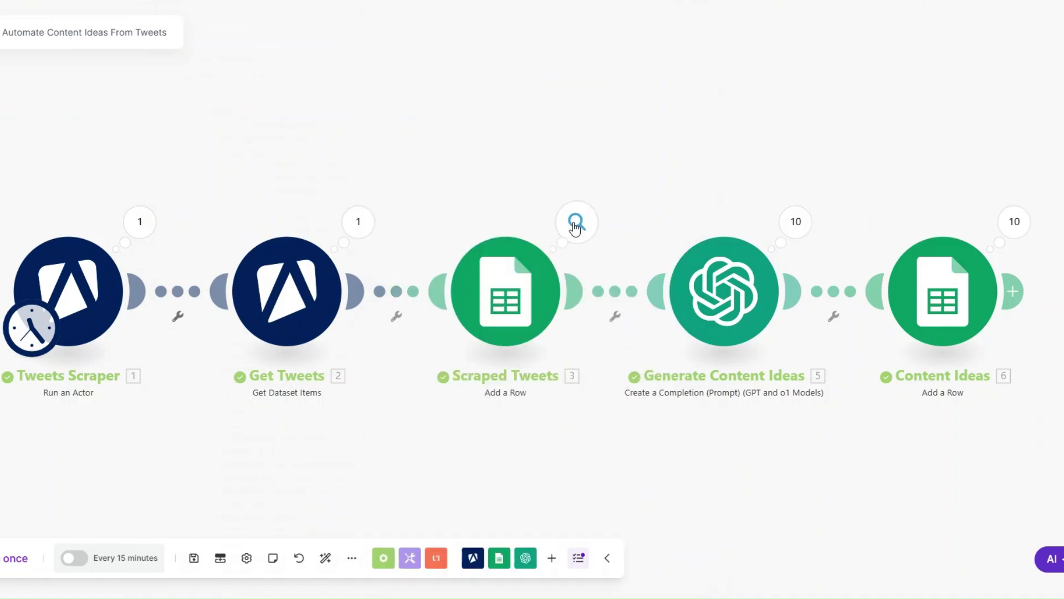
pyautogui.click(576, 222)
pyautogui.click(554, 435)
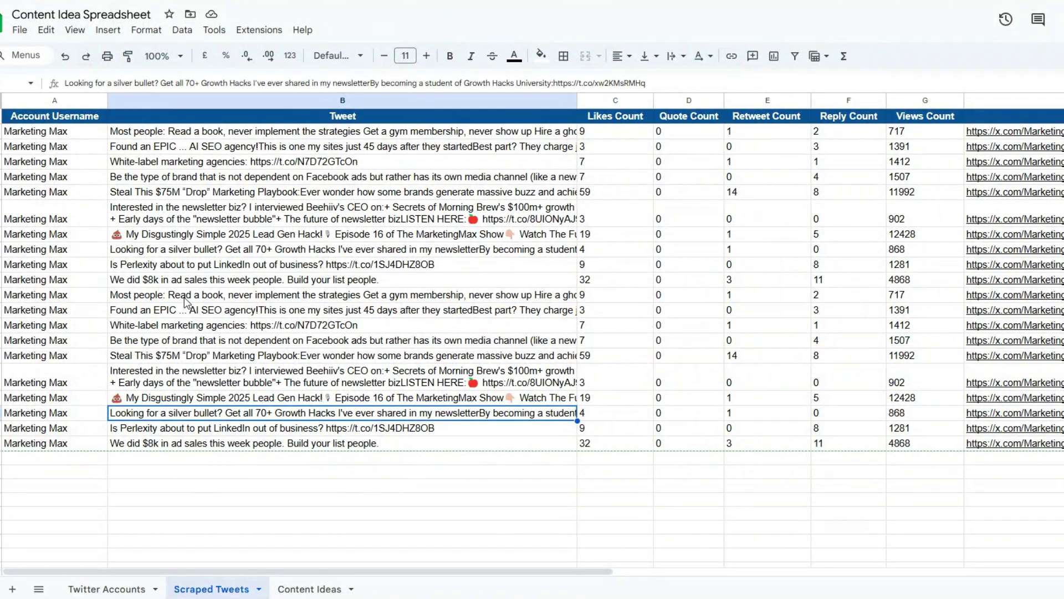
# Insert two empty rows in the Scraped Tweets sheet between the first and second batches of tweets.
pyautogui.click(186, 302)
pyautogui.rightClick(163, 300)
pyautogui.click(189, 192)
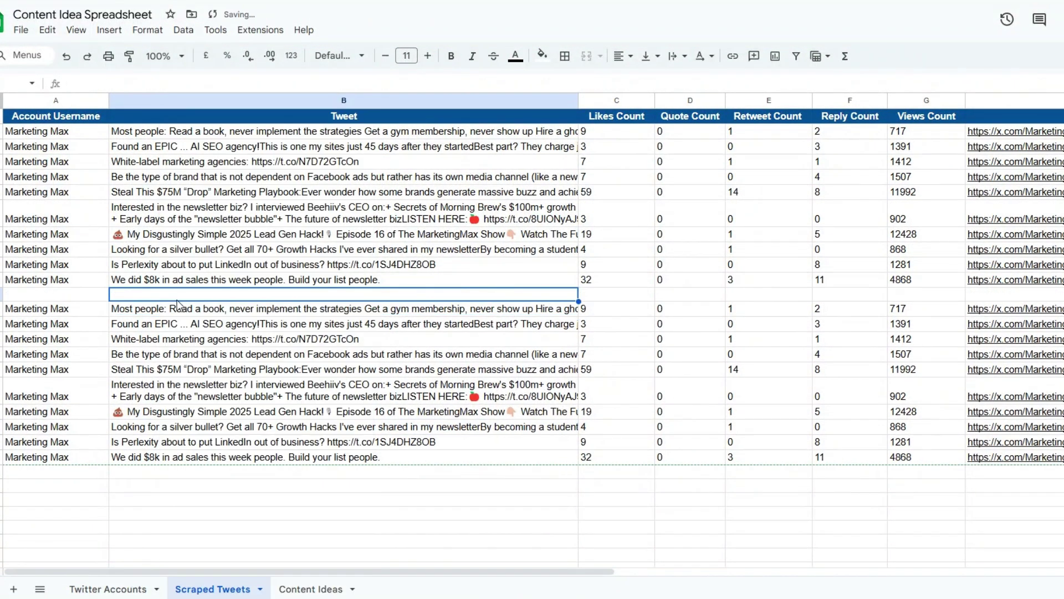
pyautogui.rightClick(178, 304)
pyautogui.click(186, 184)
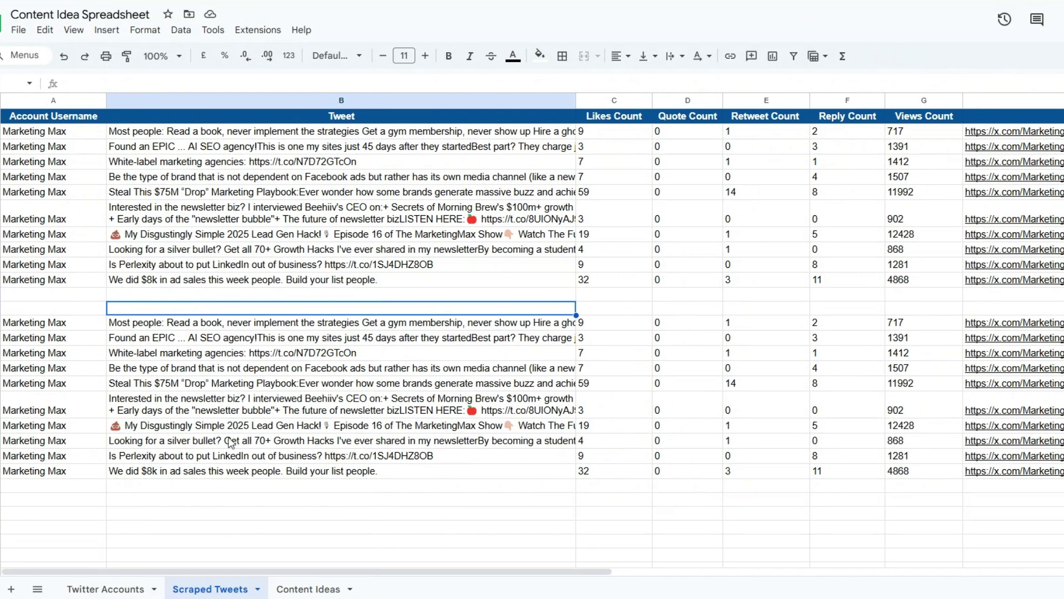
# Review the generated entries in the Content Ideas sheet and read the full text of the first one.
pyautogui.click(311, 589)
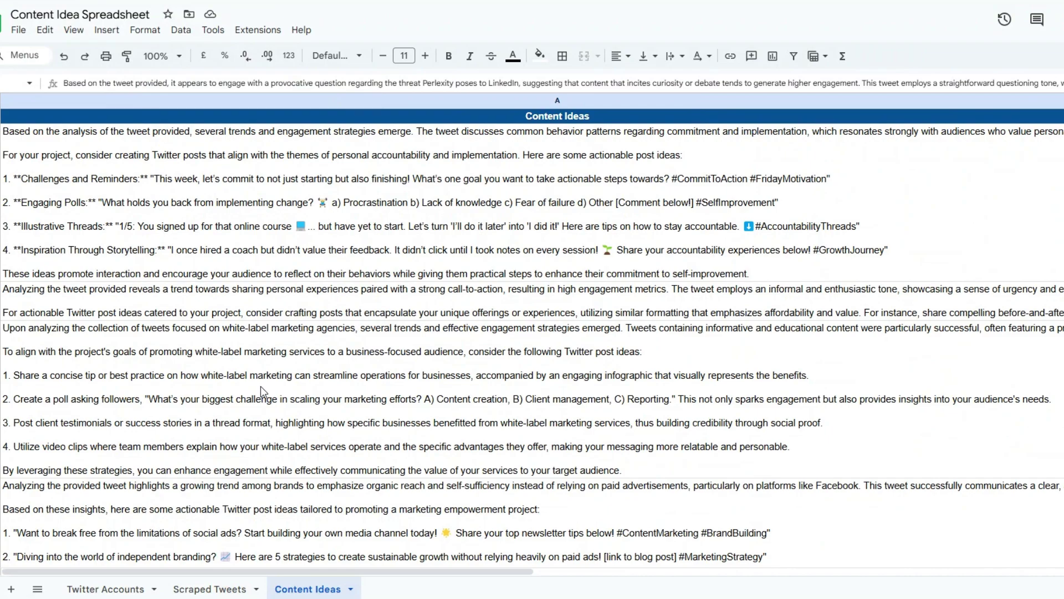
pyautogui.scroll(-3, 261, 385)
pyautogui.scroll(-6, 264, 390)
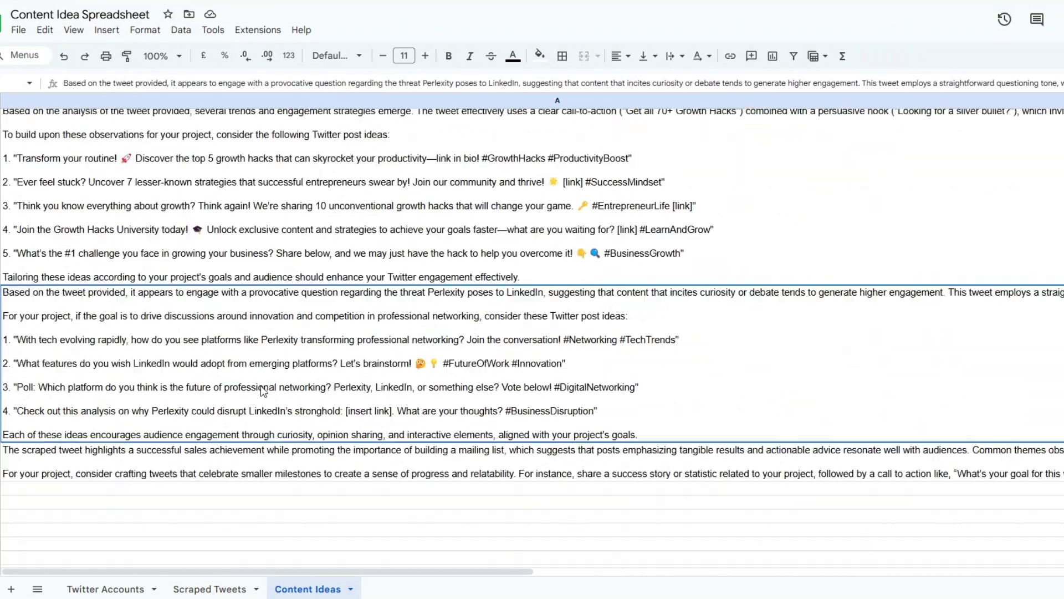
pyautogui.scroll(10, 261, 388)
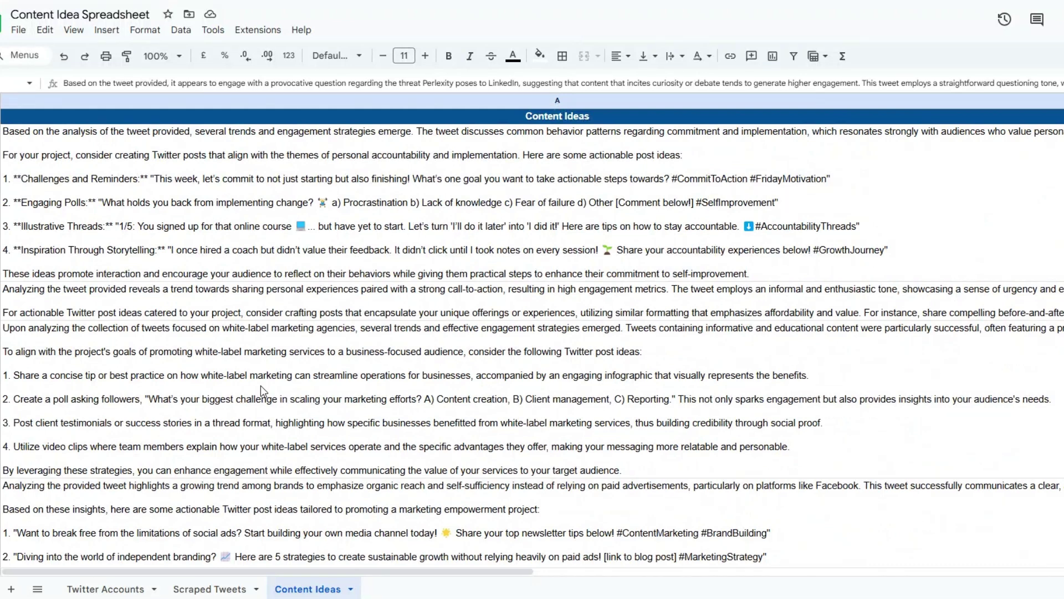
pyautogui.doubleClick(128, 227)
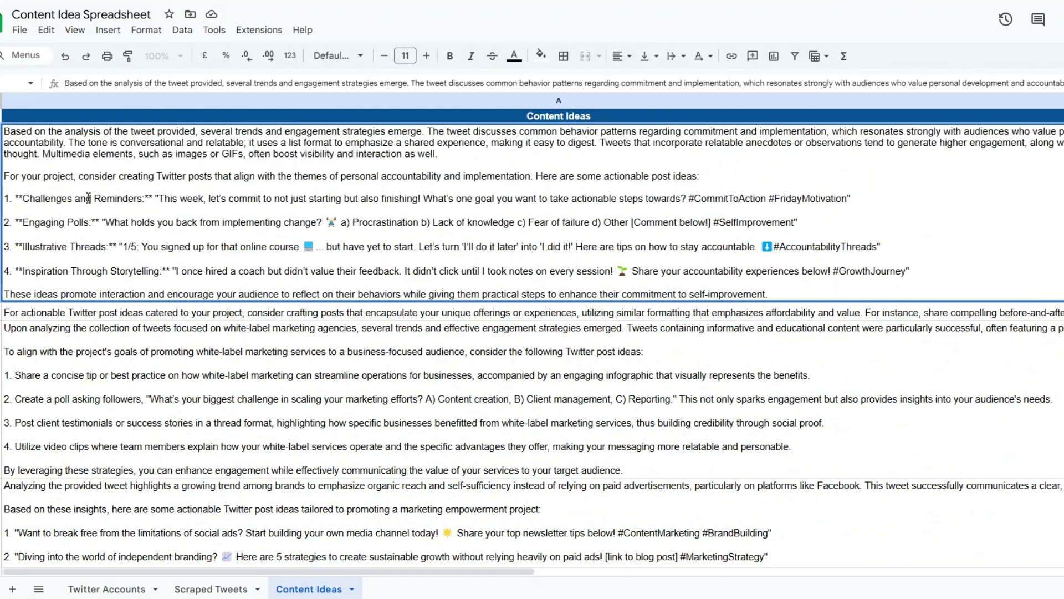
pyautogui.moveTo(11, 141); pyautogui.dragTo(820, 316)
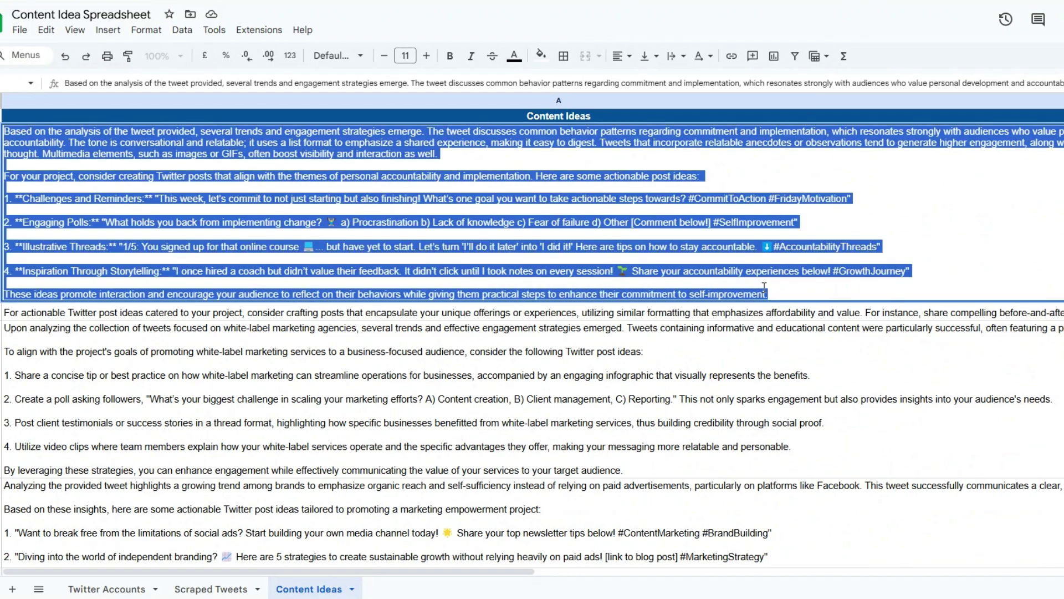
pyautogui.click(764, 288)
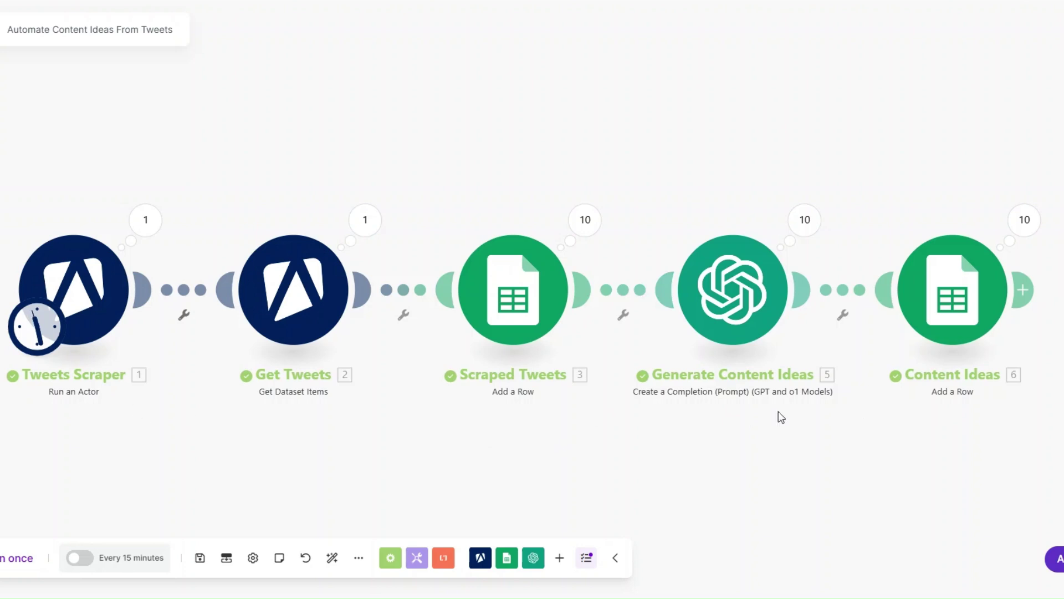
# Check the start URL in the Tweets Scraper's Input JSON and the profile links in the Twitter Accounts sheet.
pyautogui.scroll(-1, 626, 407)
pyautogui.click(133, 288)
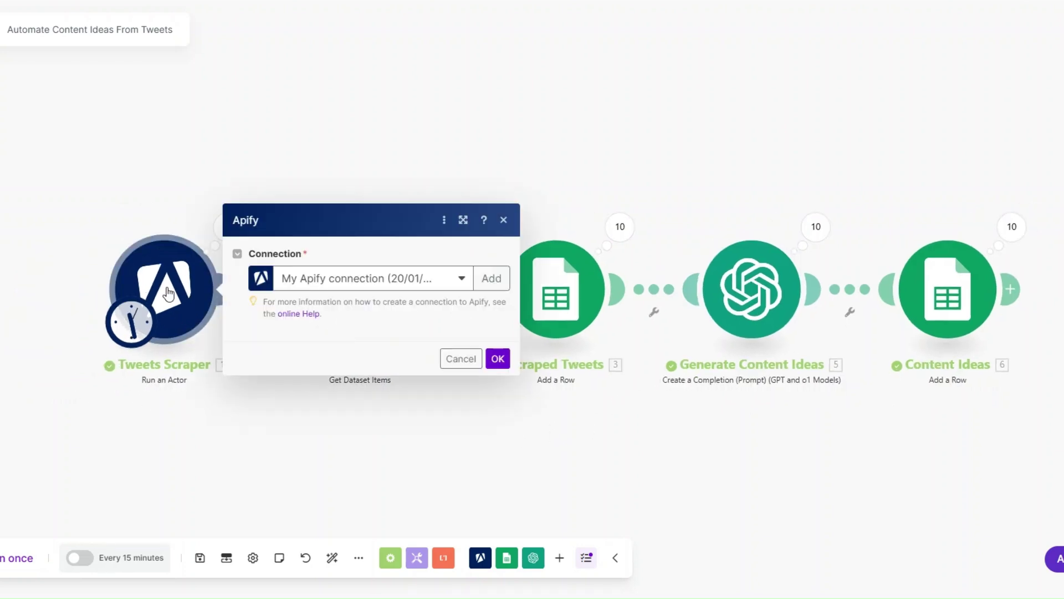
pyautogui.moveTo(317, 410); pyautogui.dragTo(452, 413)
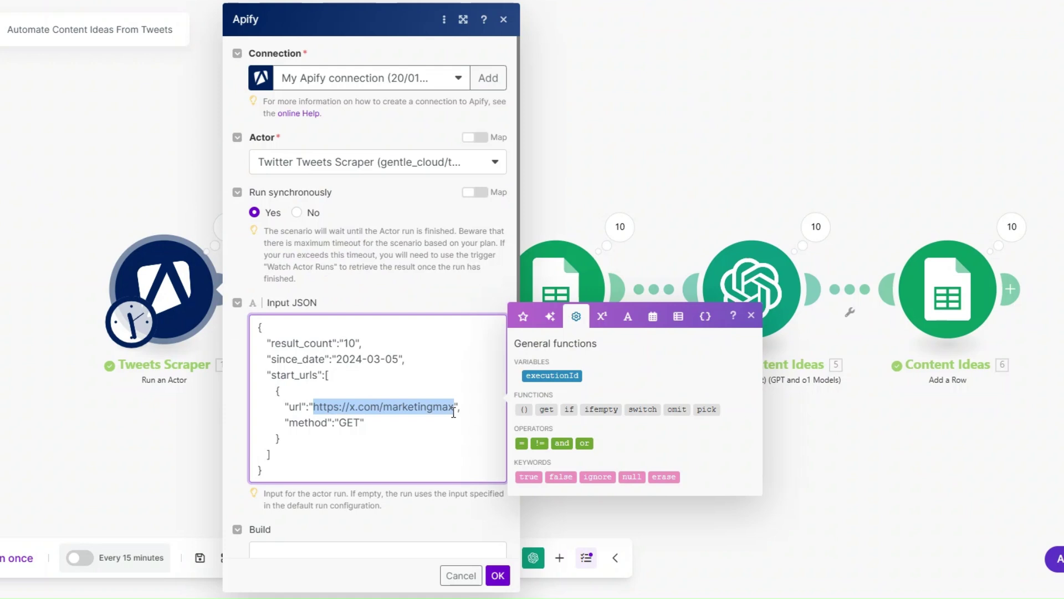
pyautogui.scroll(-1, 431, 340)
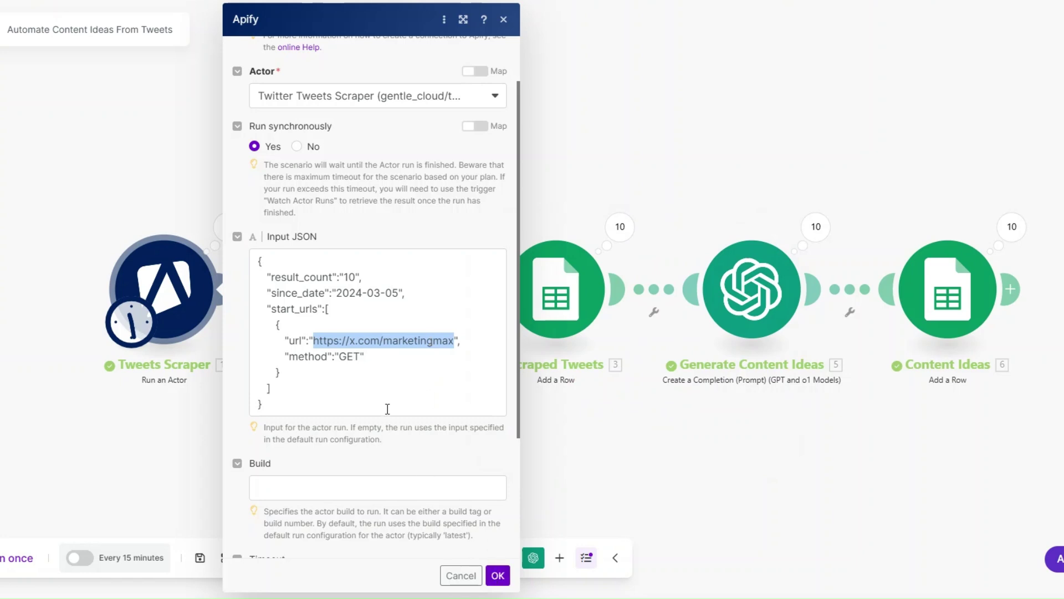
pyautogui.click(497, 574)
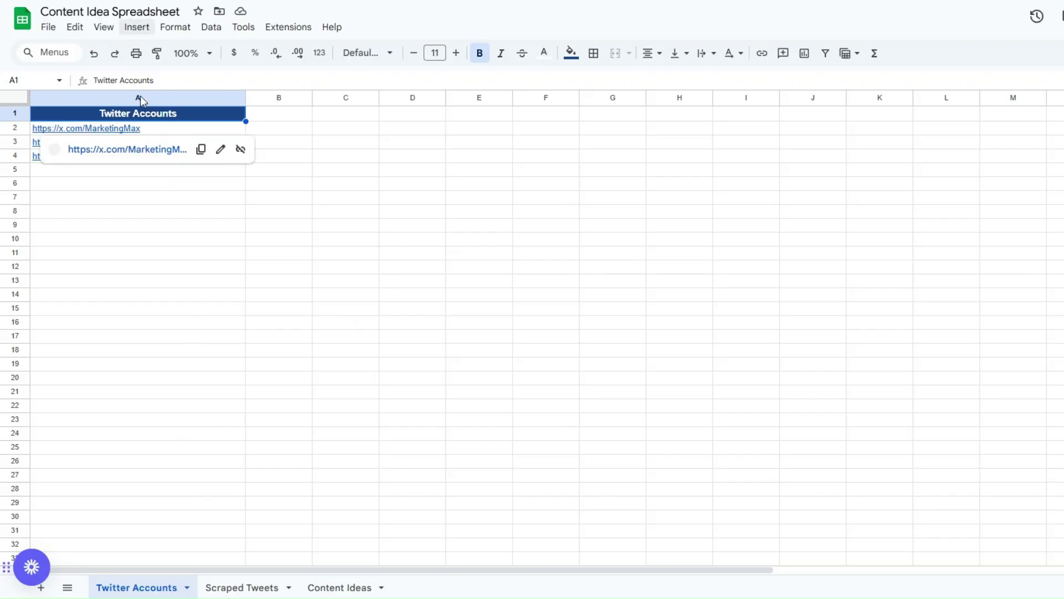
pyautogui.click(142, 203)
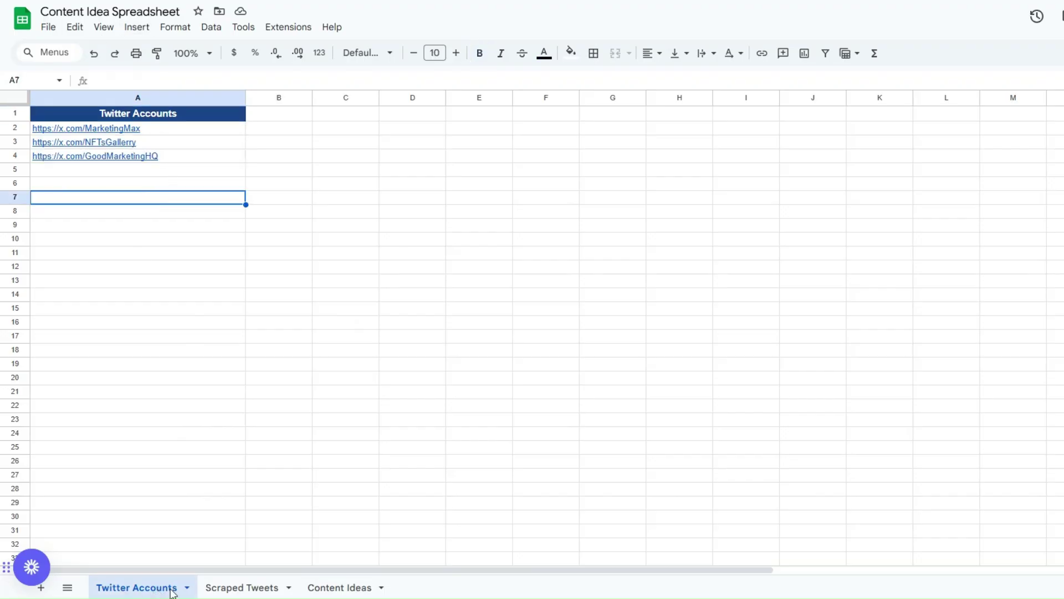
pyautogui.click(151, 407)
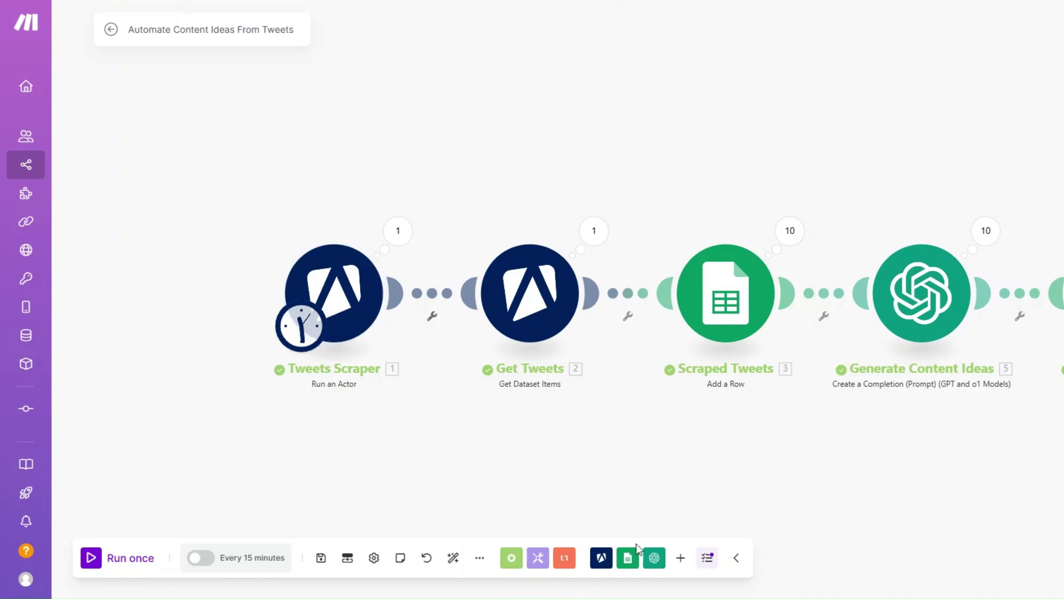
# Add a Google Sheets Watch New Rows module as the trigger before Tweets Scraper and auto-align the scenario.
pyautogui.click(628, 557)
pyautogui.moveTo(630, 326); pyautogui.dragTo(169, 312)
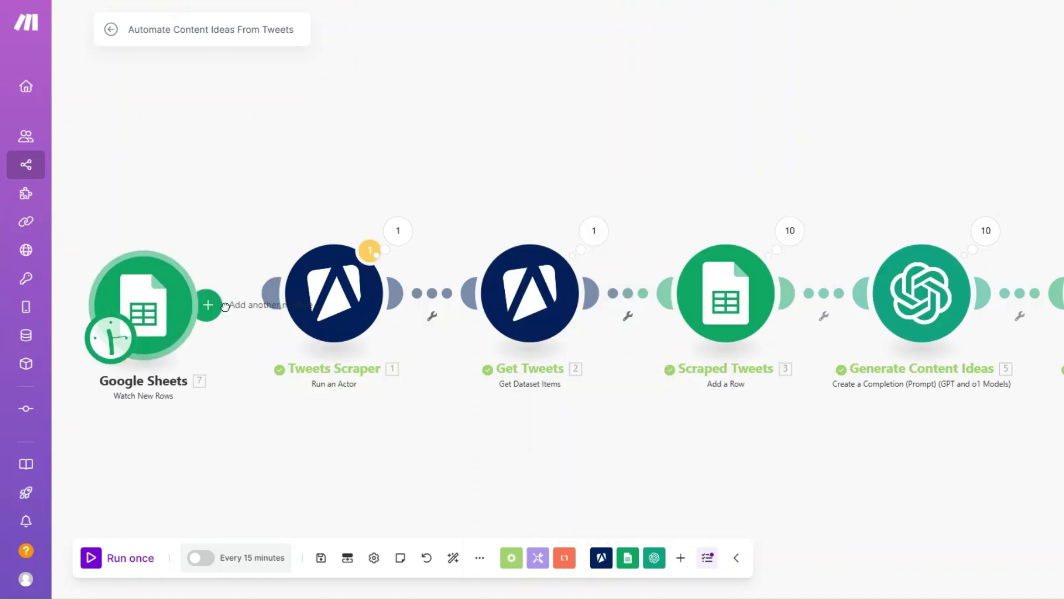
pyautogui.click(453, 557)
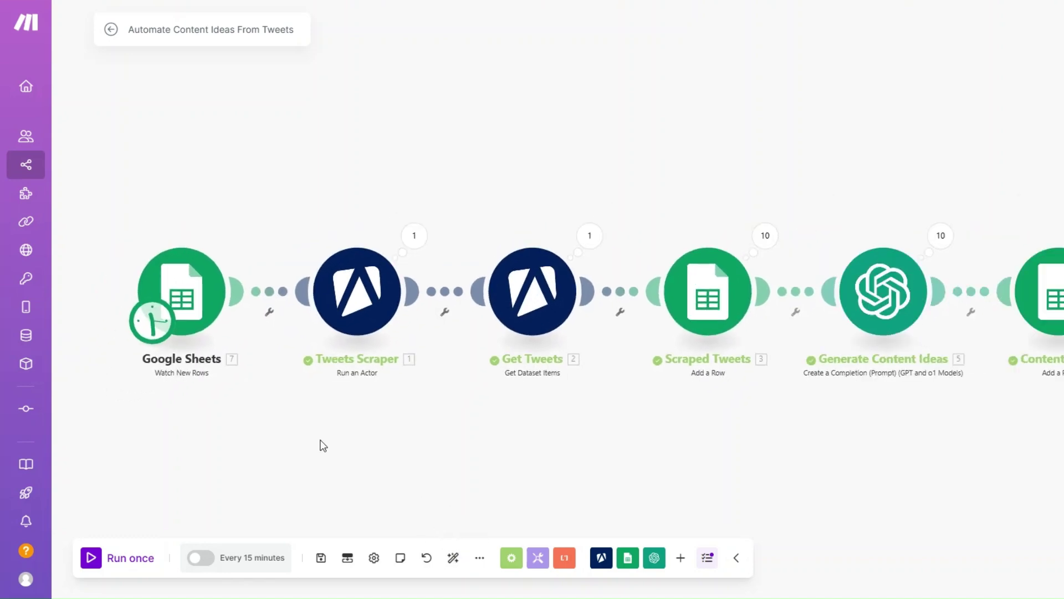
# Rename the Watch New Rows module to Twitter Accounts.
pyautogui.rightClick(188, 297)
pyautogui.click(244, 391)
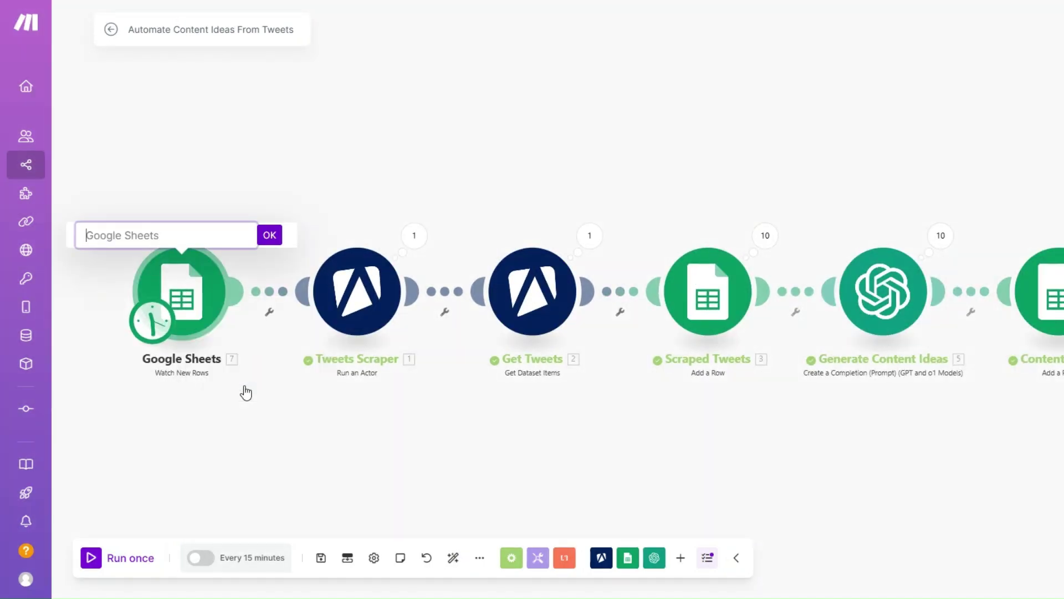
pyautogui.write('Twitter Accounts')
pyautogui.click(270, 235)
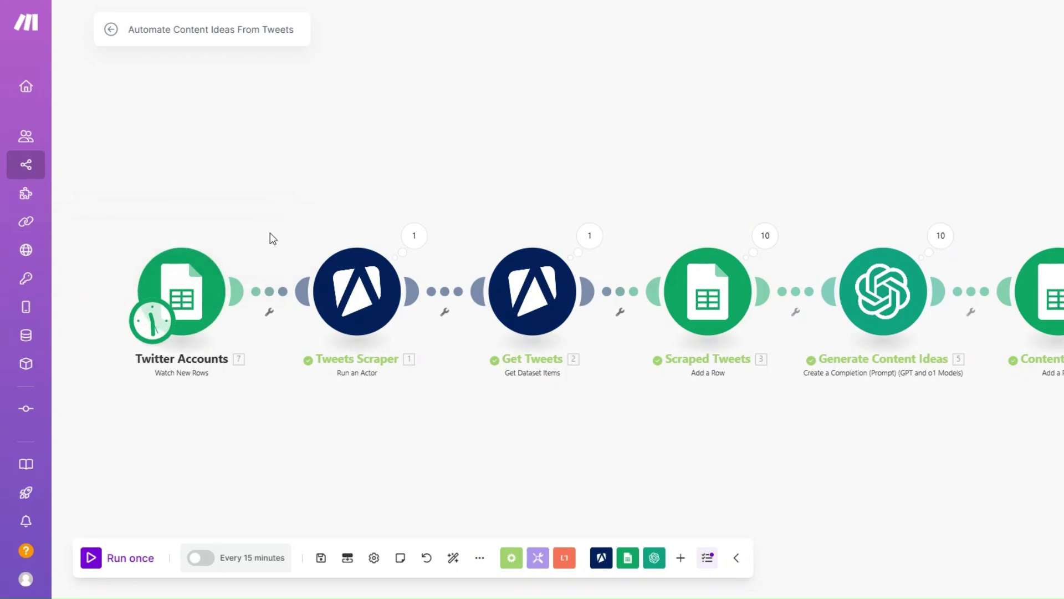
# Set the Twitter Accounts module to watch the Twitter Accounts sheet of Content Idea Spreadsheet.
pyautogui.click(193, 305)
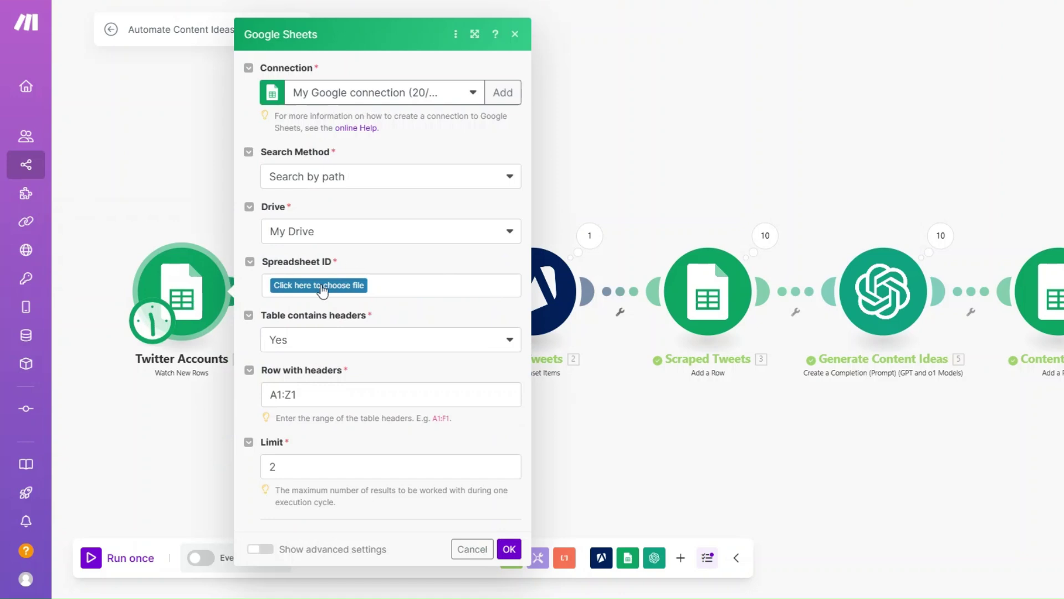
pyautogui.click(322, 286)
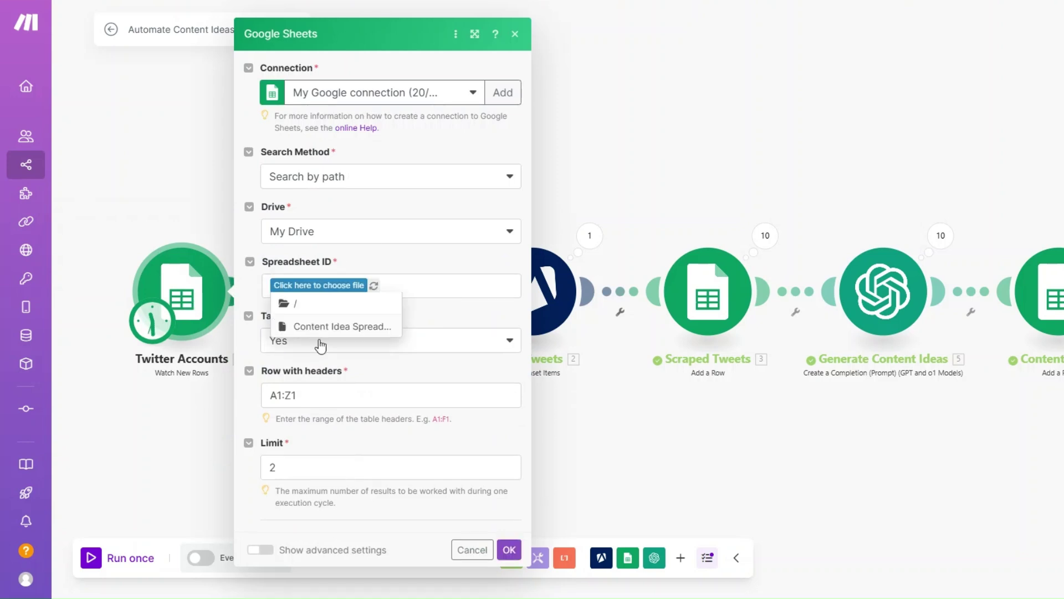
pyautogui.click(318, 332)
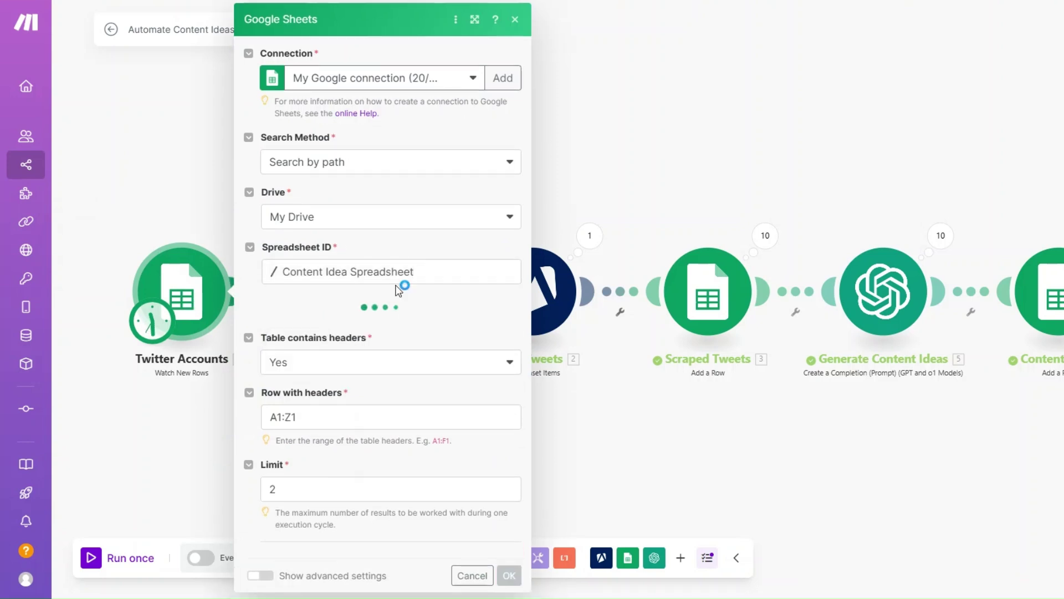
pyautogui.click(366, 332)
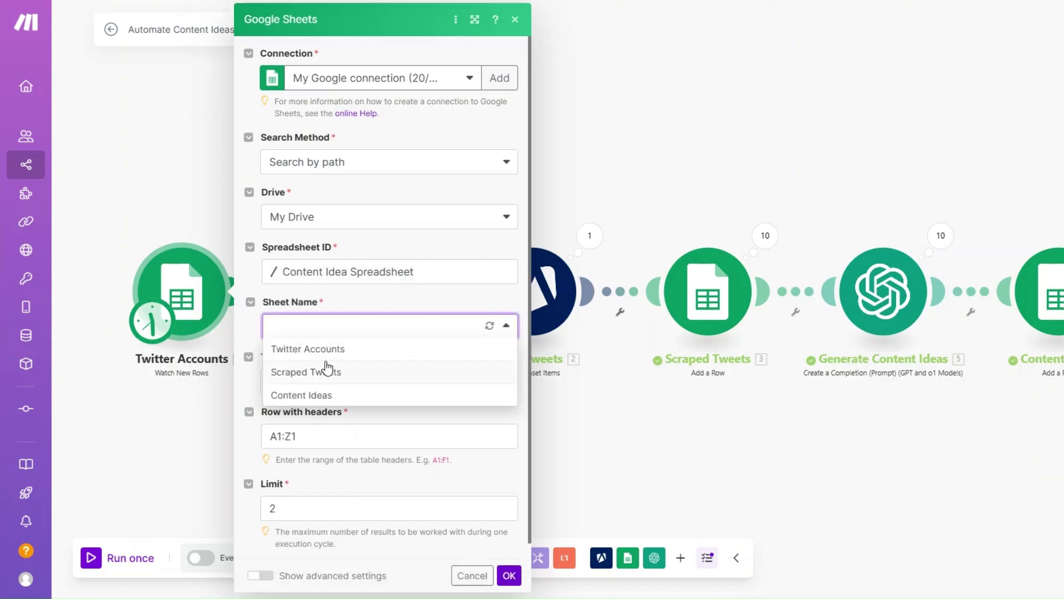
pyautogui.click(329, 350)
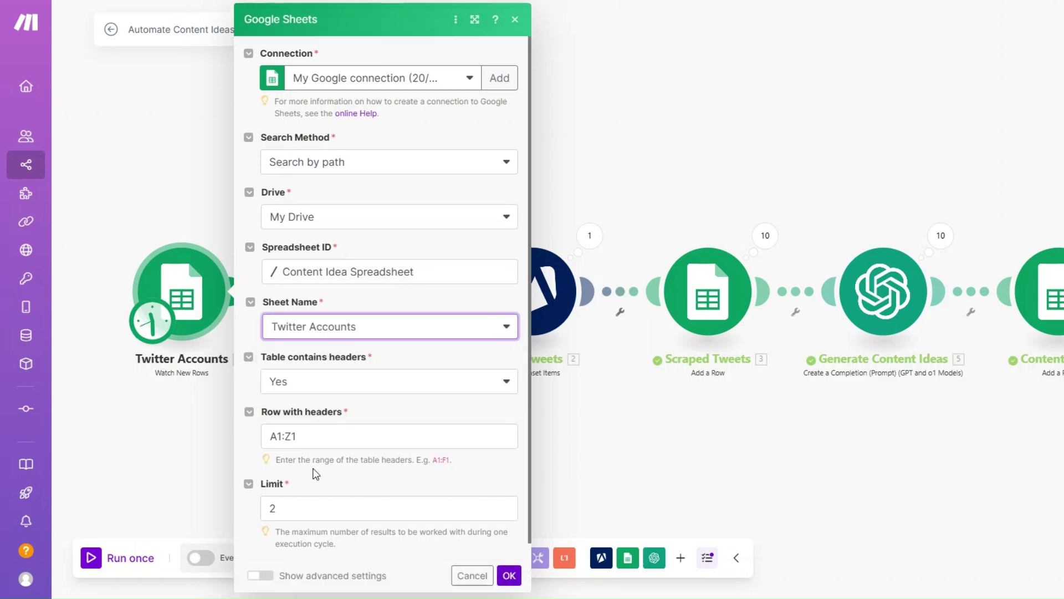
# Edit the Twitter Accounts module's Limit, save its settings, and manually choose row 3 as the starting point.
pyautogui.click(289, 508)
pyautogui.press('BackSpace')
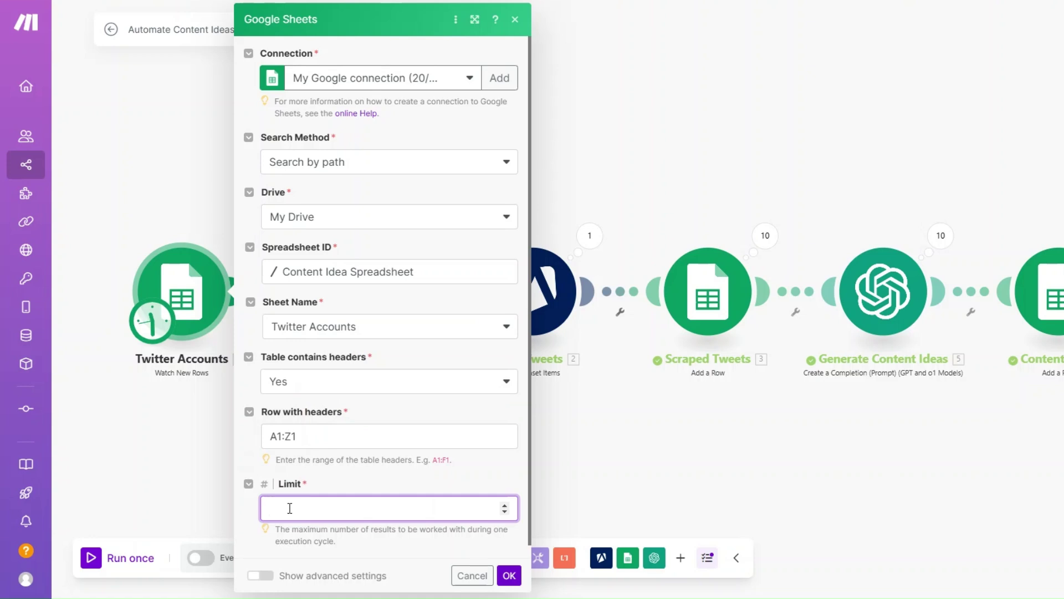
pyautogui.click(509, 575)
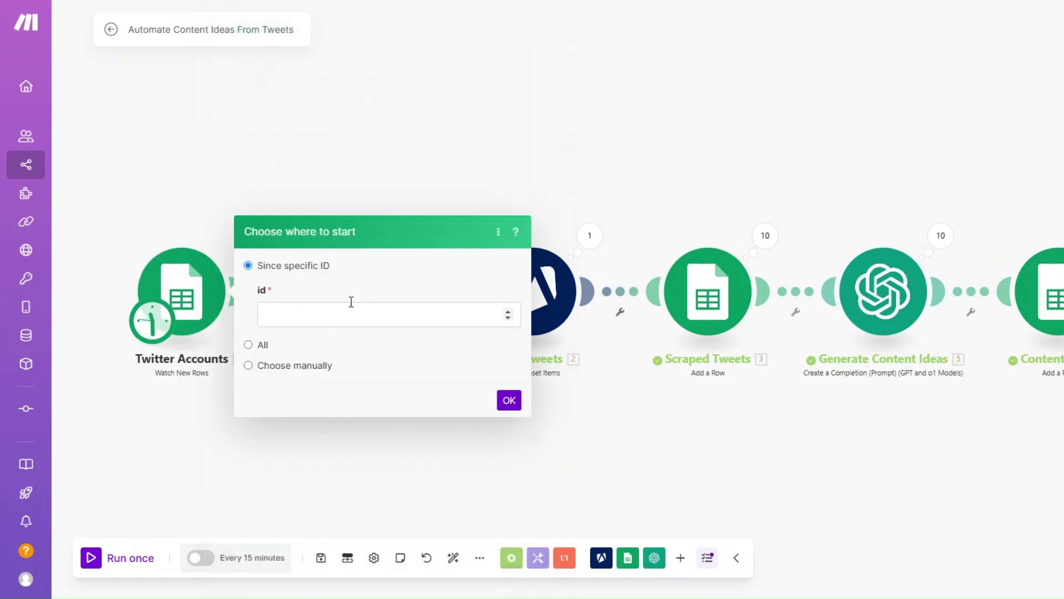
pyautogui.click(312, 367)
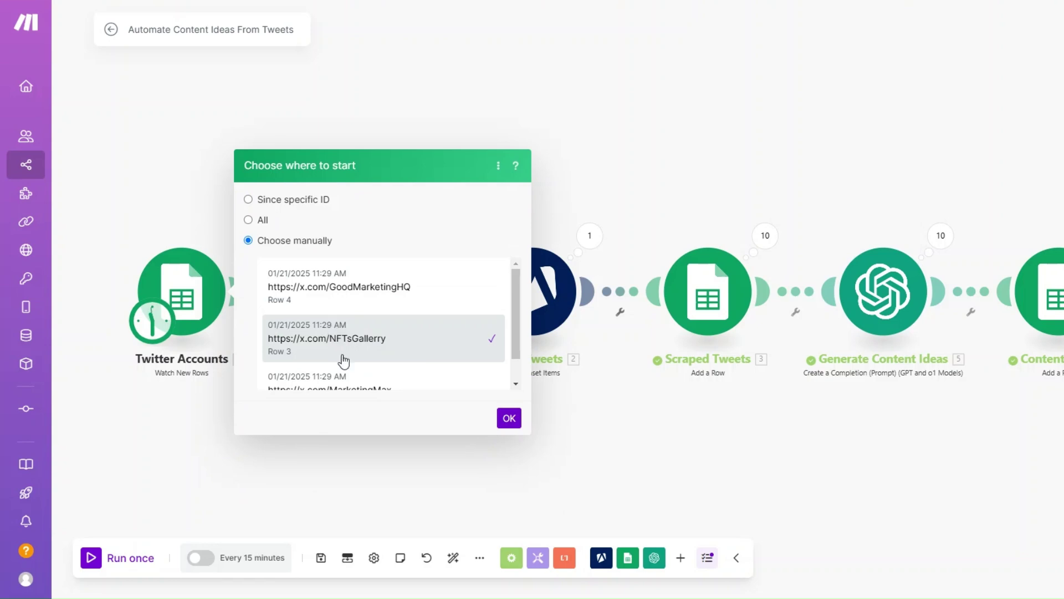
pyautogui.click(508, 418)
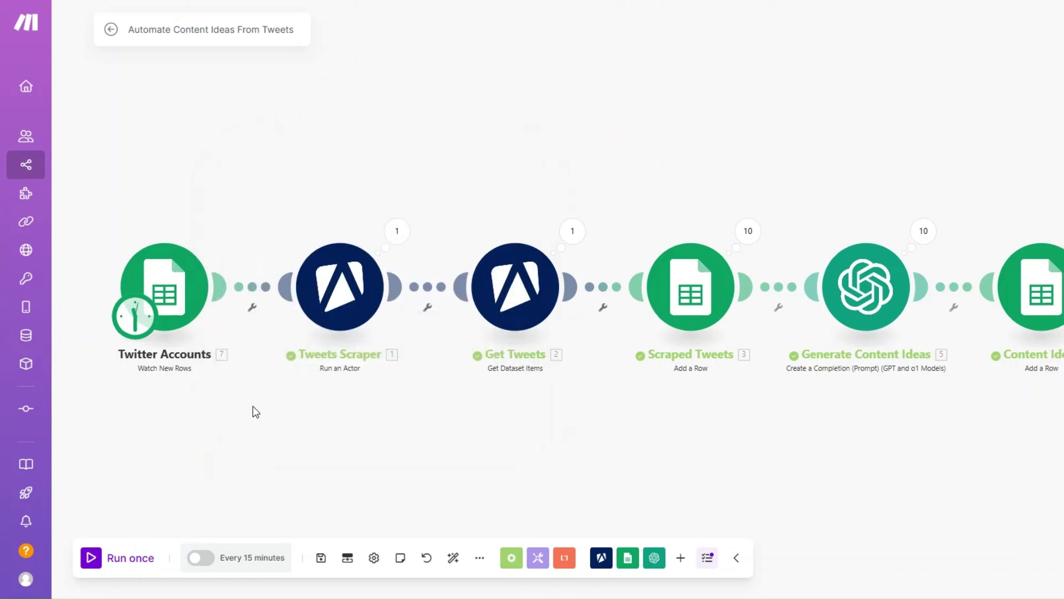
# Replace the fixed profile URL in the Tweets Scraper module's input JSON with the Twitter Accounts (A) value and save the module.
pyautogui.click(320, 287)
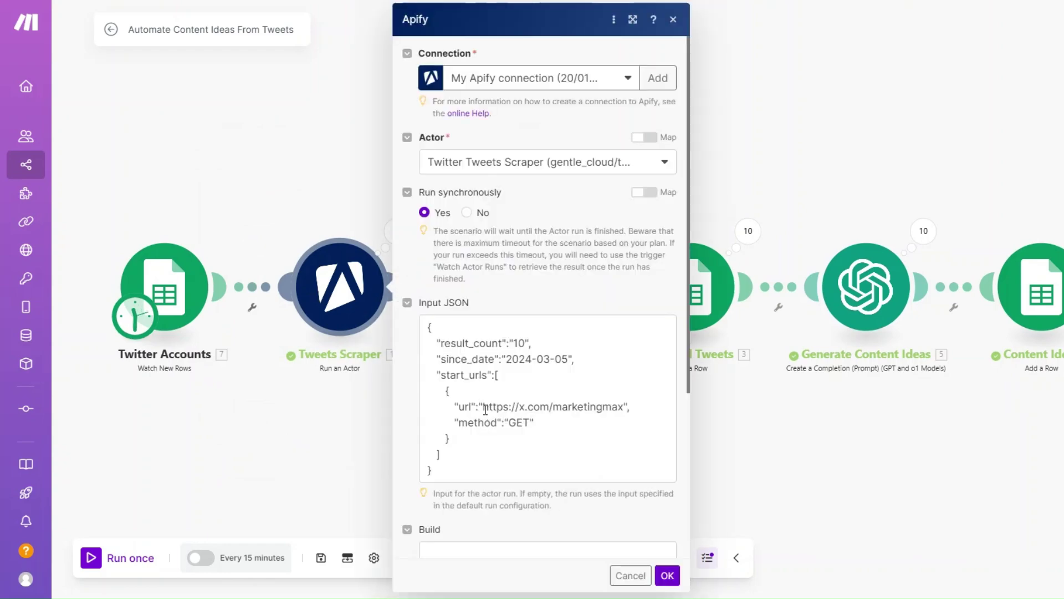
pyautogui.moveTo(483, 407); pyautogui.dragTo(621, 406)
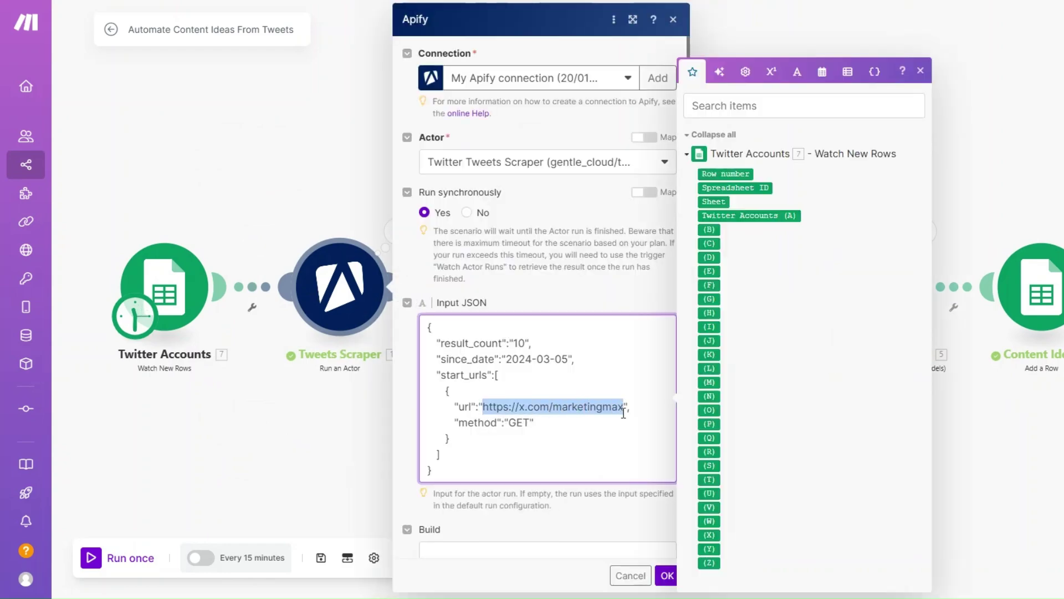
pyautogui.press('BackSpace')
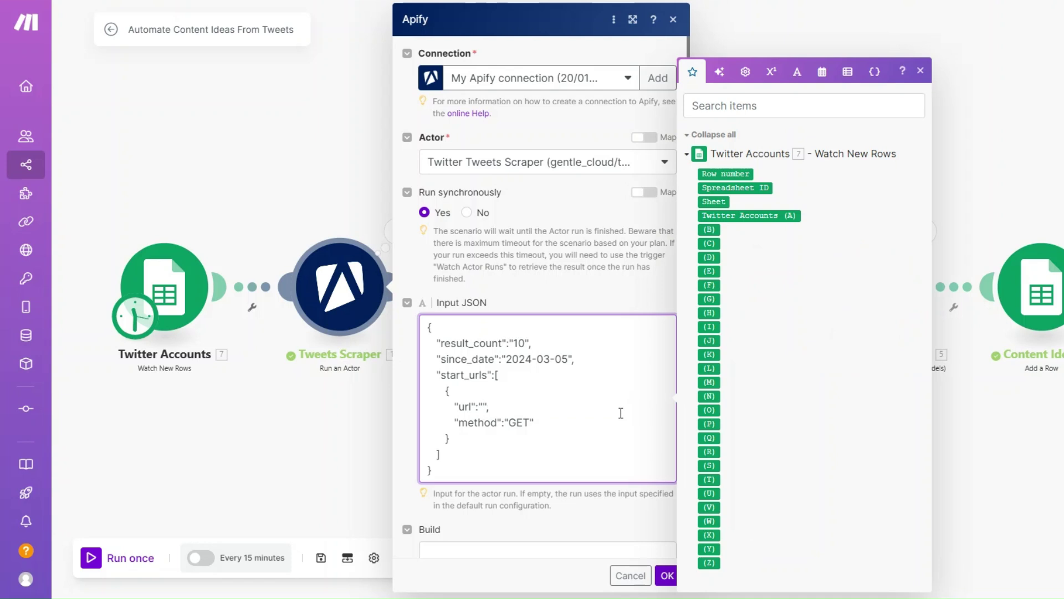
pyautogui.click(763, 217)
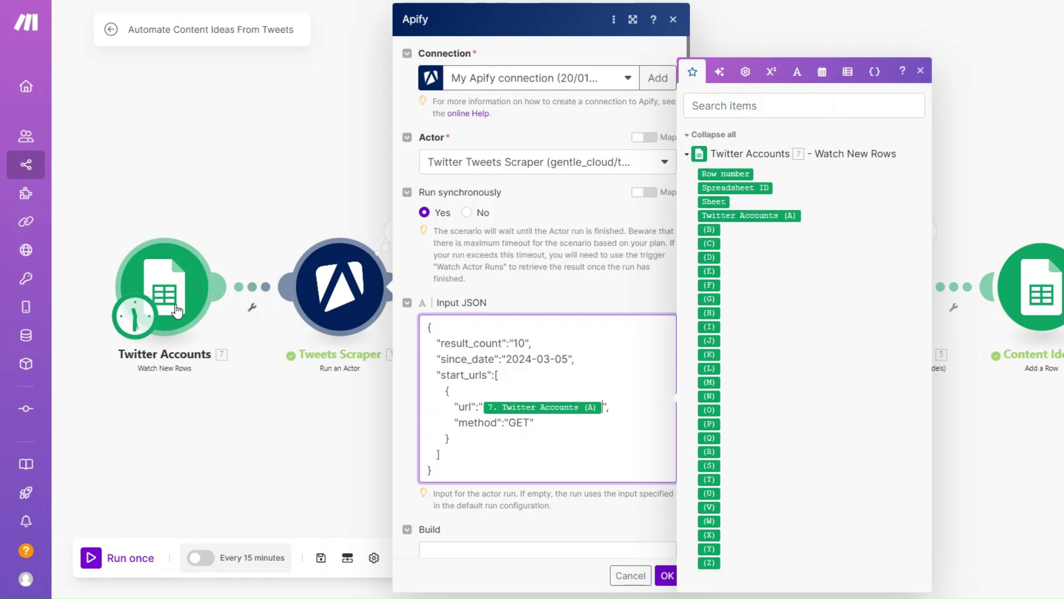
pyautogui.click(667, 575)
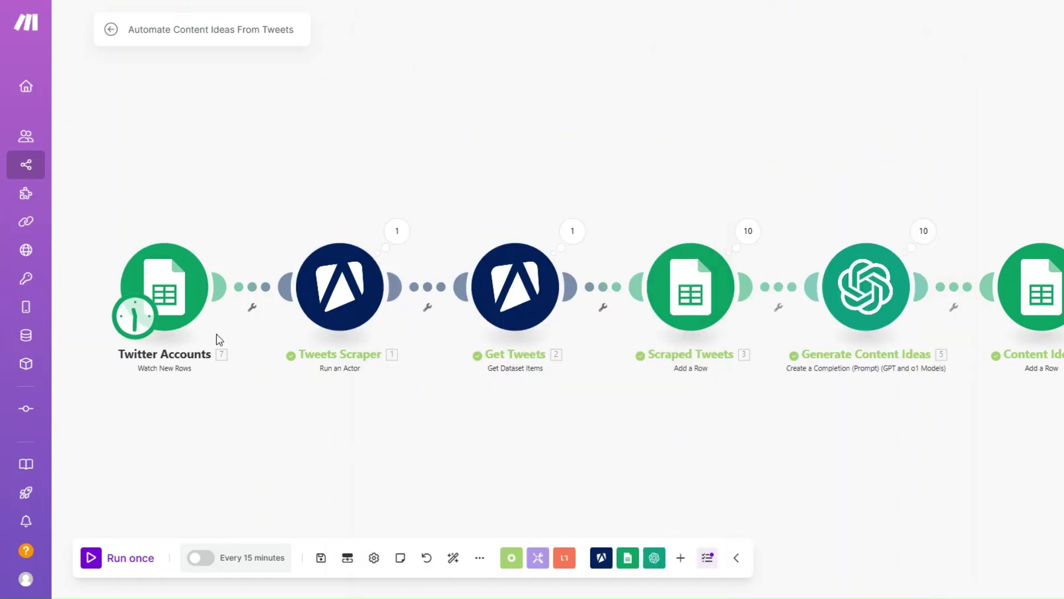
# Run only the Twitter Accounts module and inspect the account URL in its output bundle.
pyautogui.rightClick(186, 299)
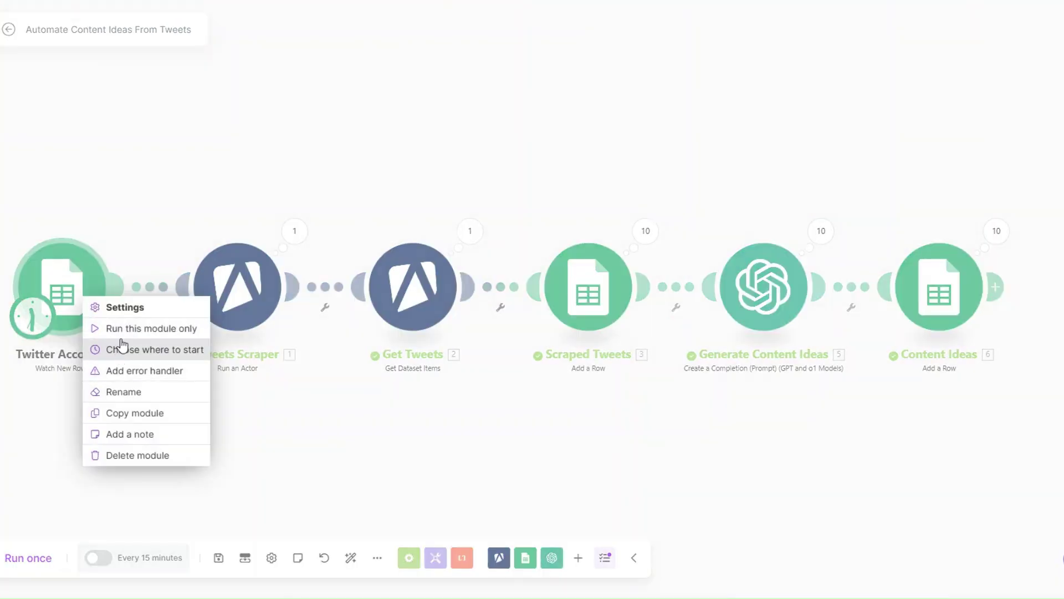
pyautogui.click(124, 333)
pyautogui.click(106, 215)
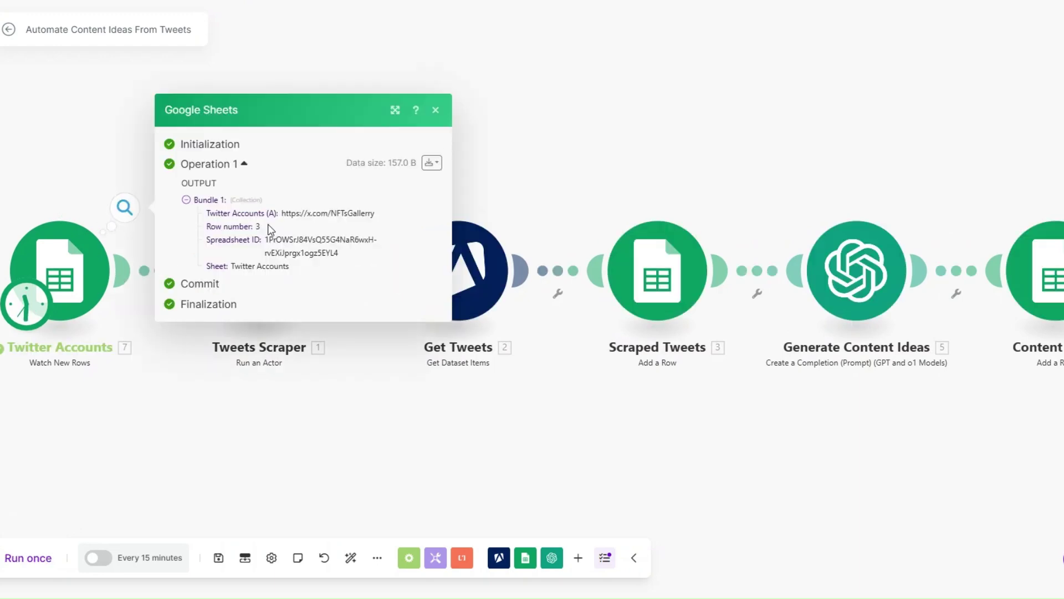
pyautogui.moveTo(282, 214); pyautogui.dragTo(437, 223)
pyautogui.click(48, 430)
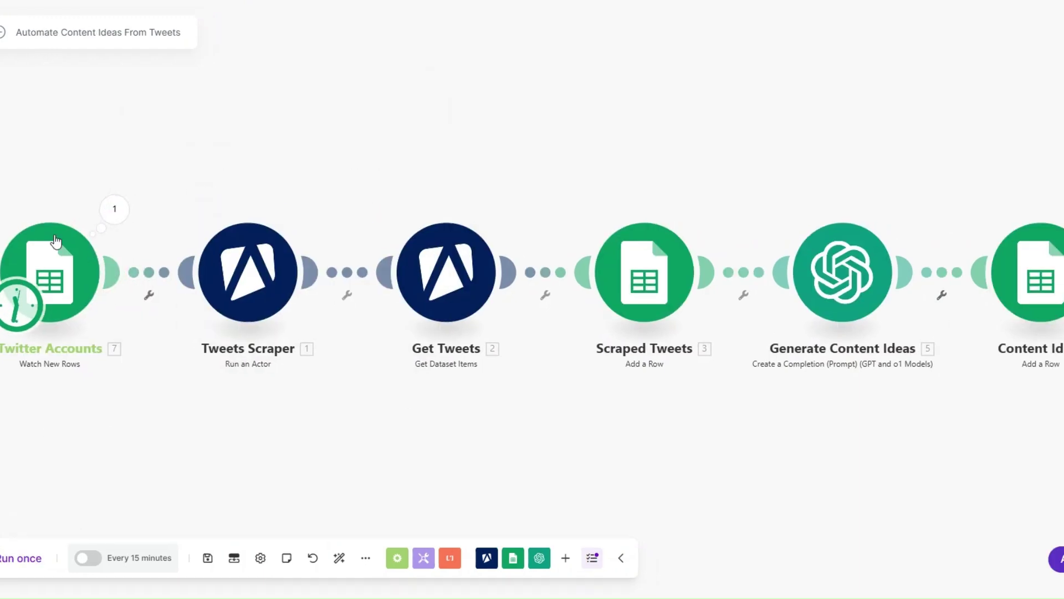
pyautogui.rightClick(64, 280)
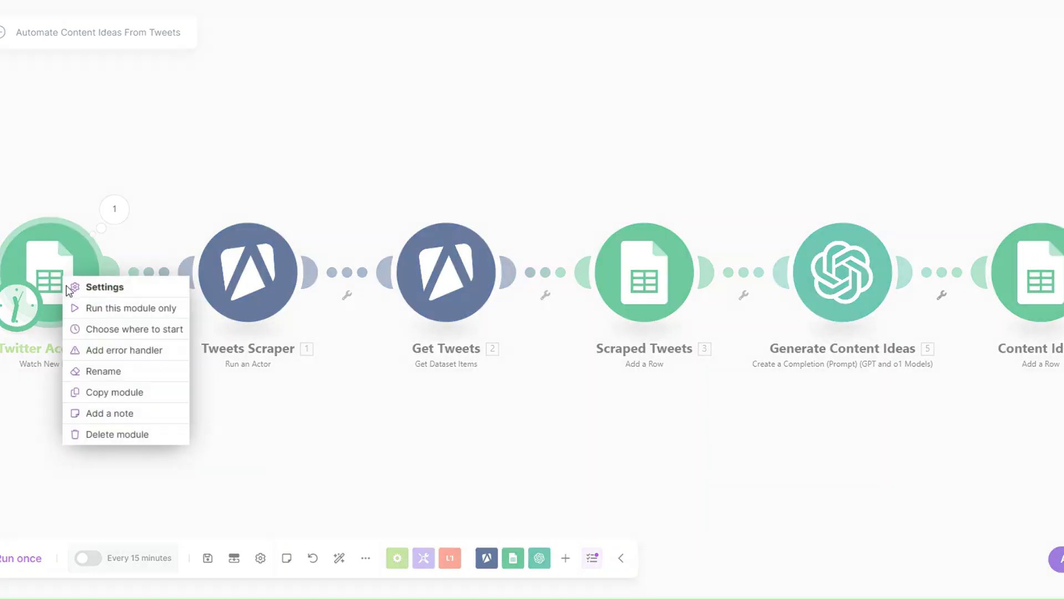
pyautogui.click(99, 330)
pyautogui.click(136, 322)
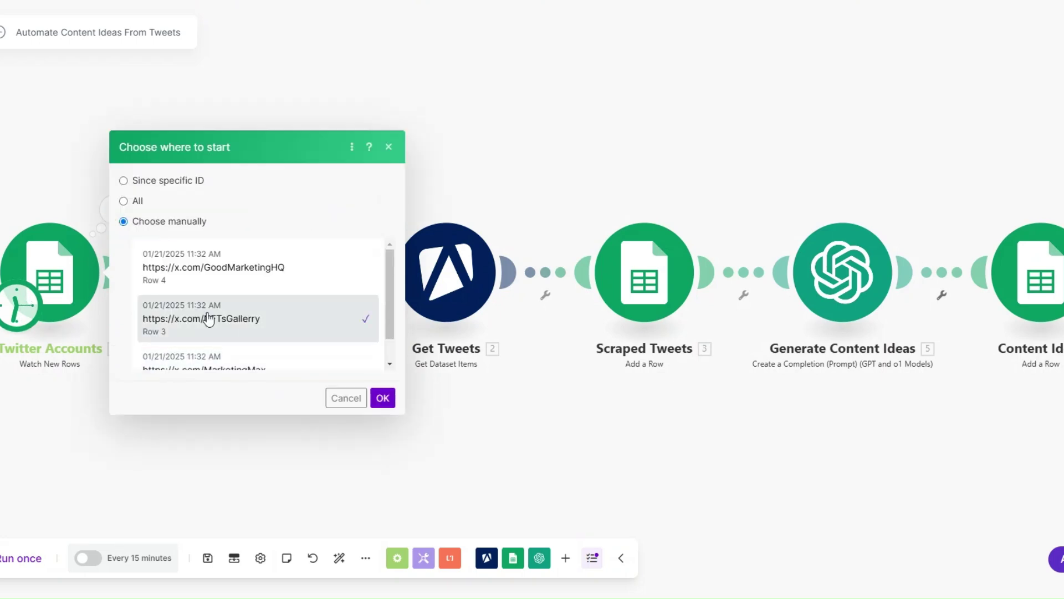
pyautogui.click(383, 398)
# Set result_count to 5 in the Tweets Scraper module's input JSON and save the module.
pyautogui.click(252, 290)
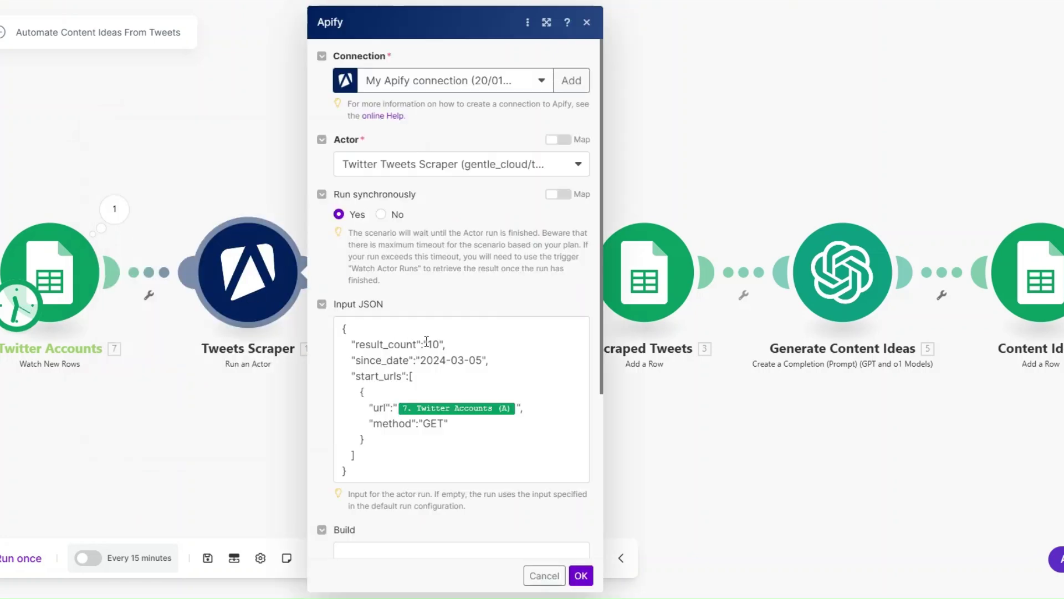
pyautogui.click(437, 345)
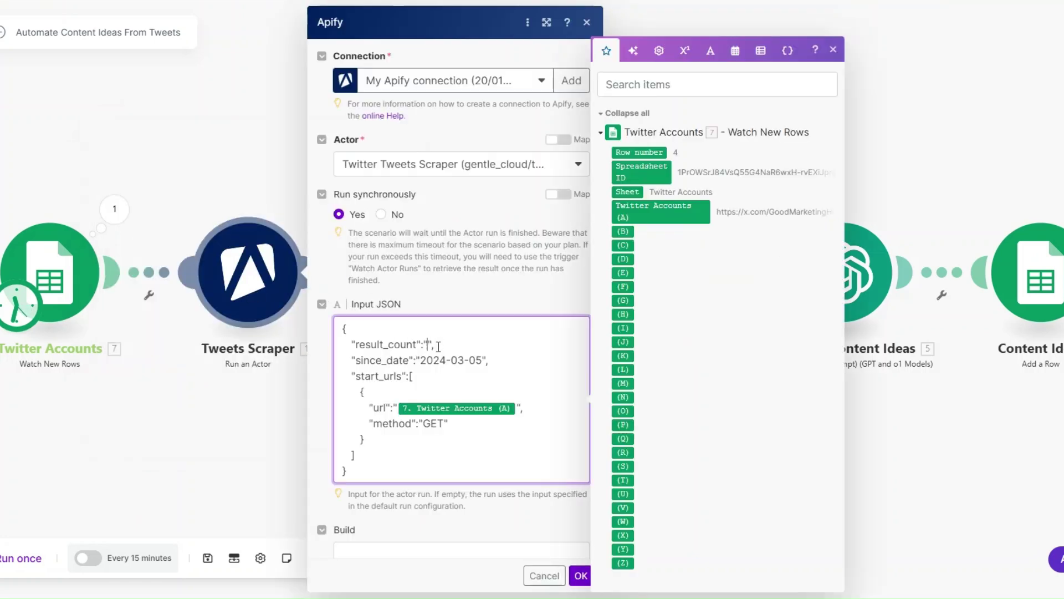
pyautogui.write('5')
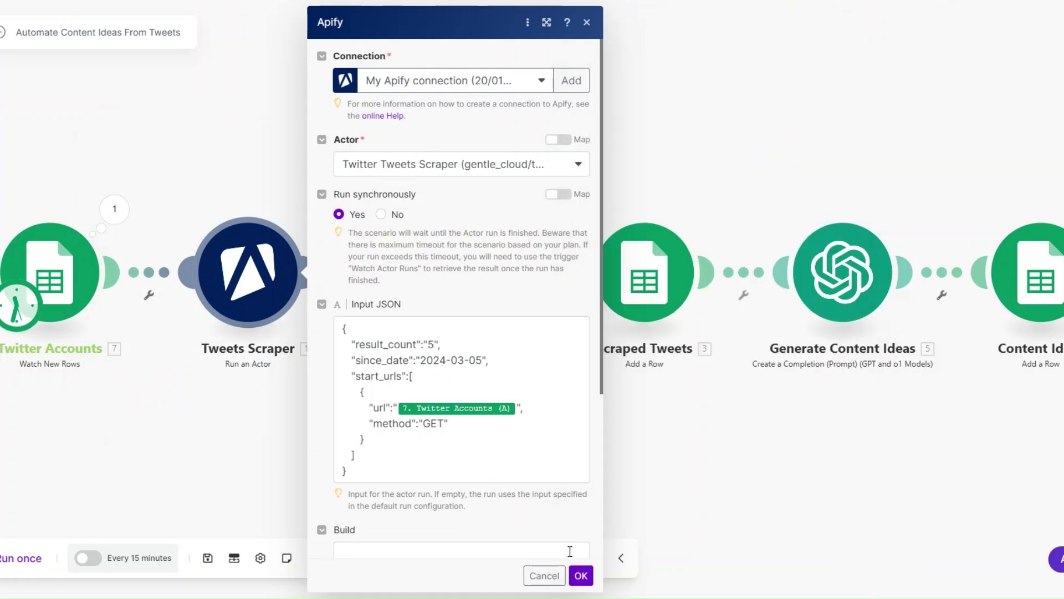
pyautogui.click(581, 575)
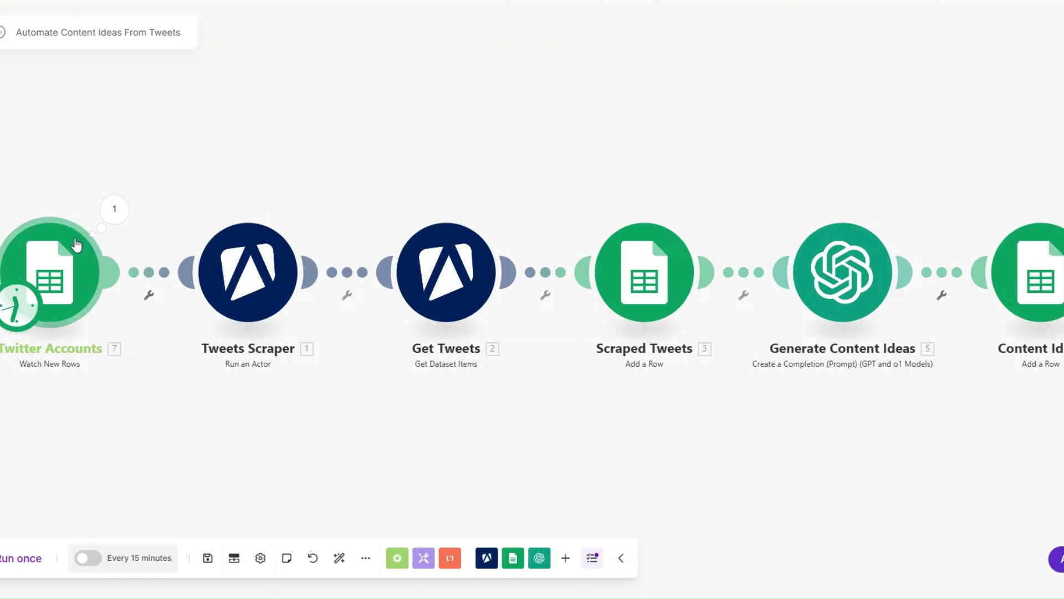
# Run the whole scenario once and check the account URL in the Twitter Accounts module's output.
pyautogui.click(25, 559)
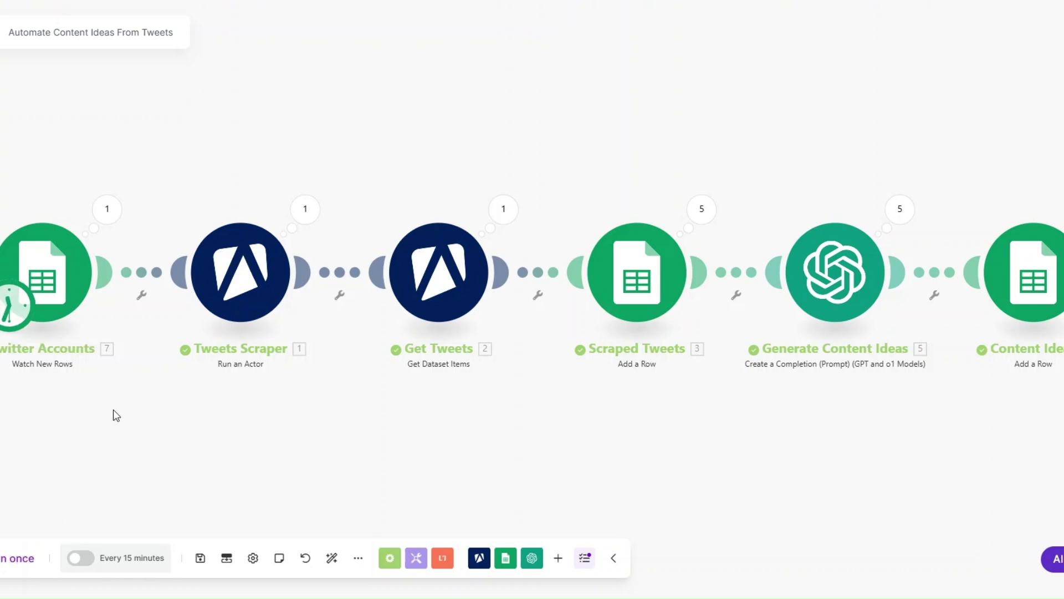
pyautogui.moveTo(229, 390); pyautogui.dragTo(221, 402)
pyautogui.click(99, 222)
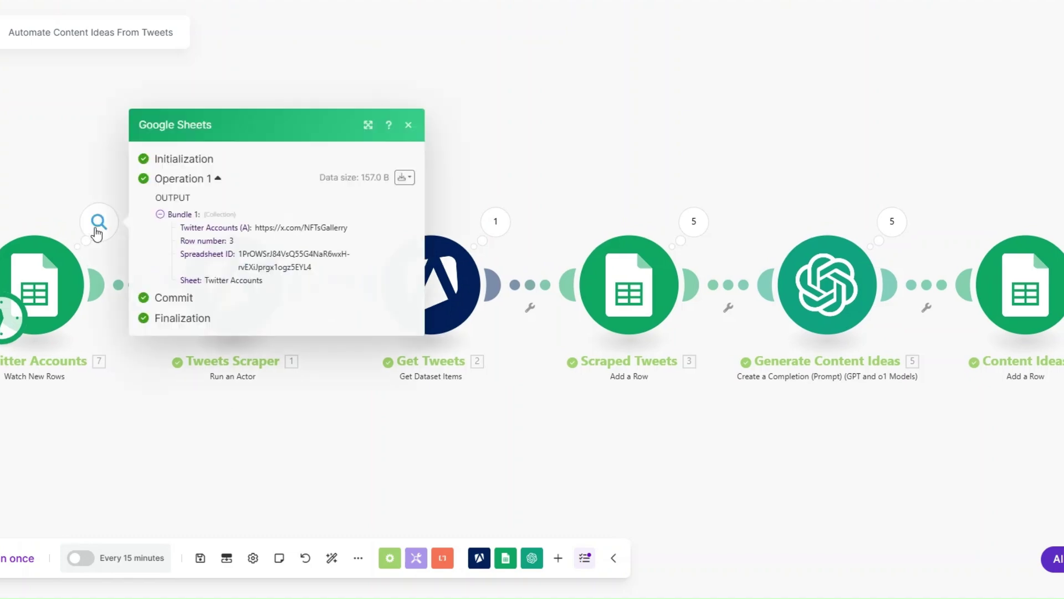
pyautogui.moveTo(256, 228); pyautogui.dragTo(347, 229)
pyautogui.click(330, 339)
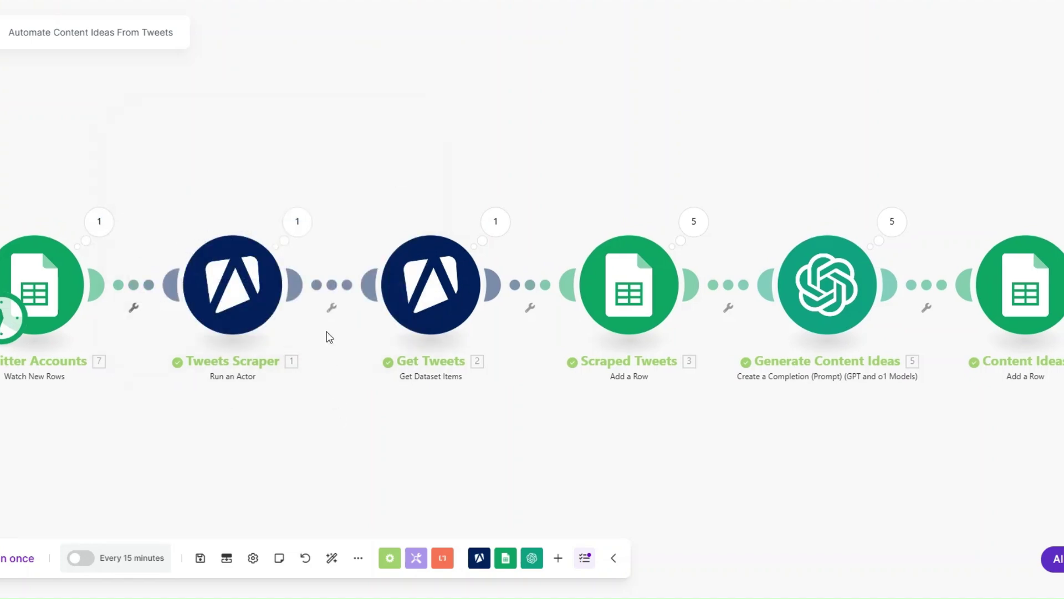
# Inspect the Tweets Scraper module's result count and profile URL, and the tweet bundles returned by Get Tweets.
pyautogui.click(298, 223)
pyautogui.doubleClick(485, 165)
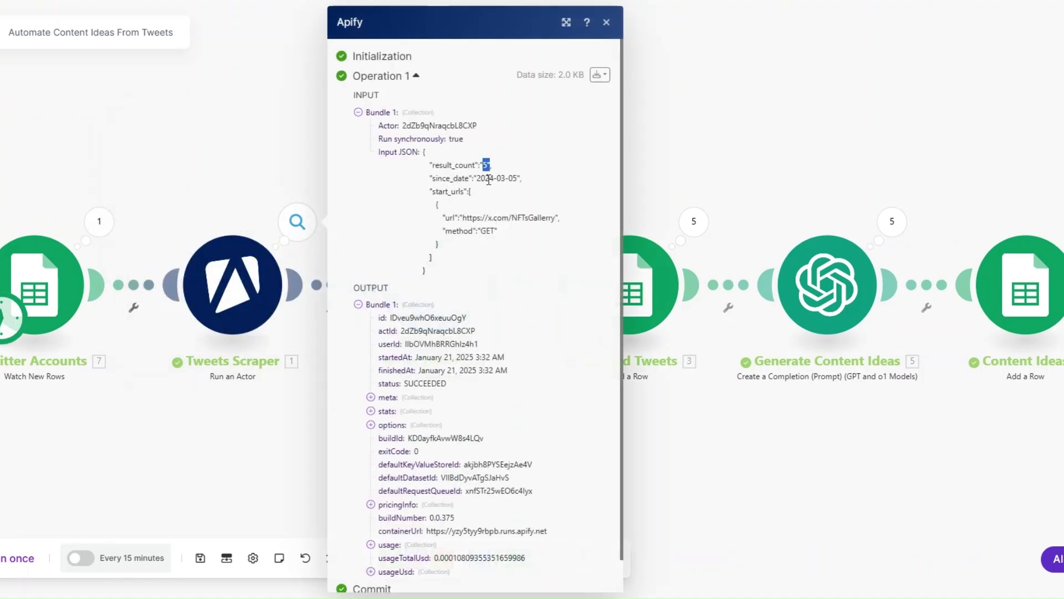
pyautogui.moveTo(481, 218); pyautogui.dragTo(552, 218)
pyautogui.click(663, 452)
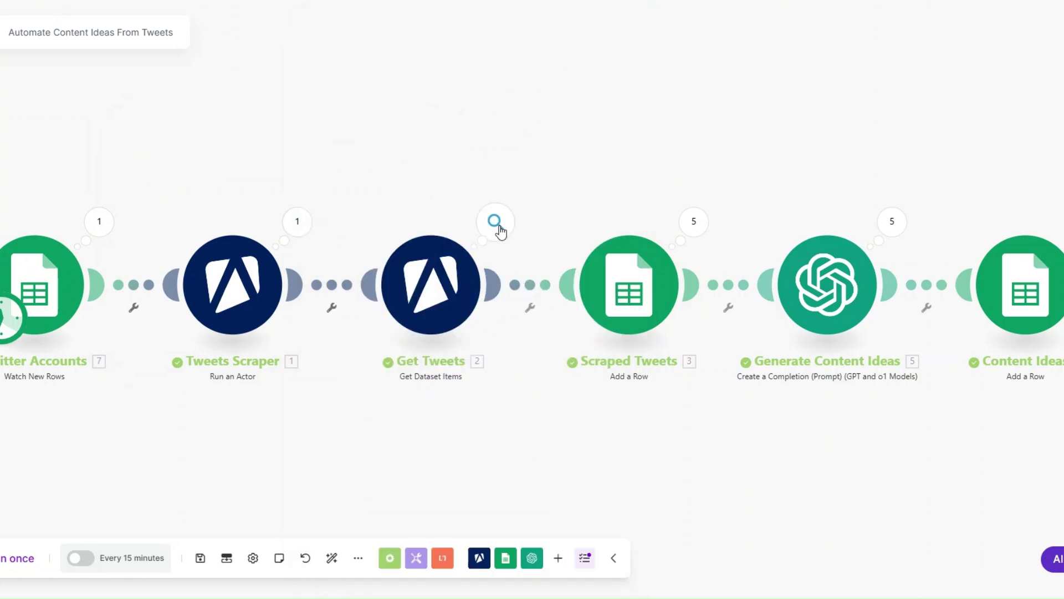
pyautogui.click(496, 223)
pyautogui.scroll(-20, 669, 463)
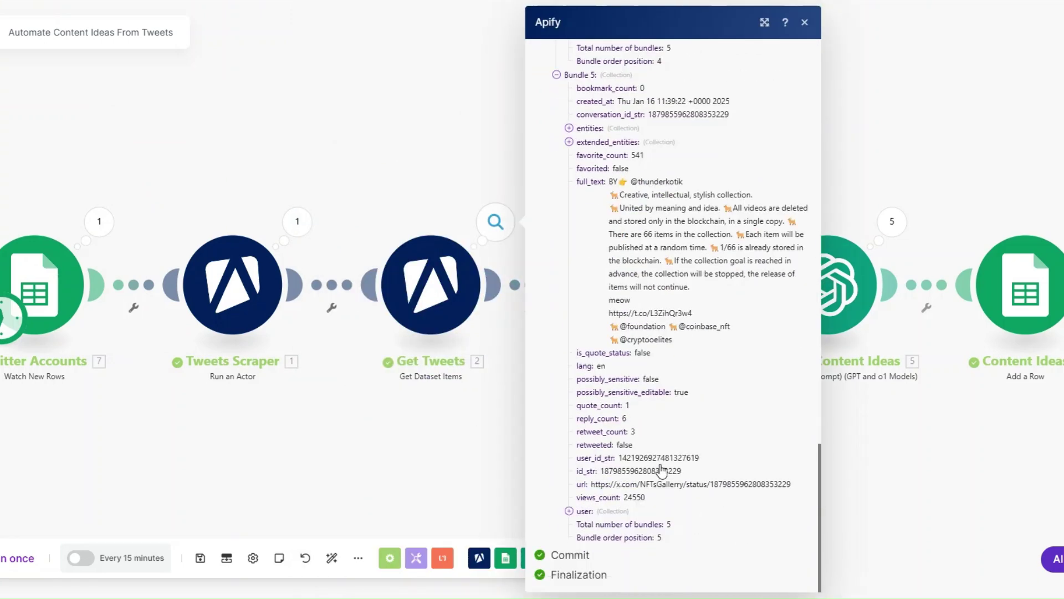
pyautogui.click(423, 477)
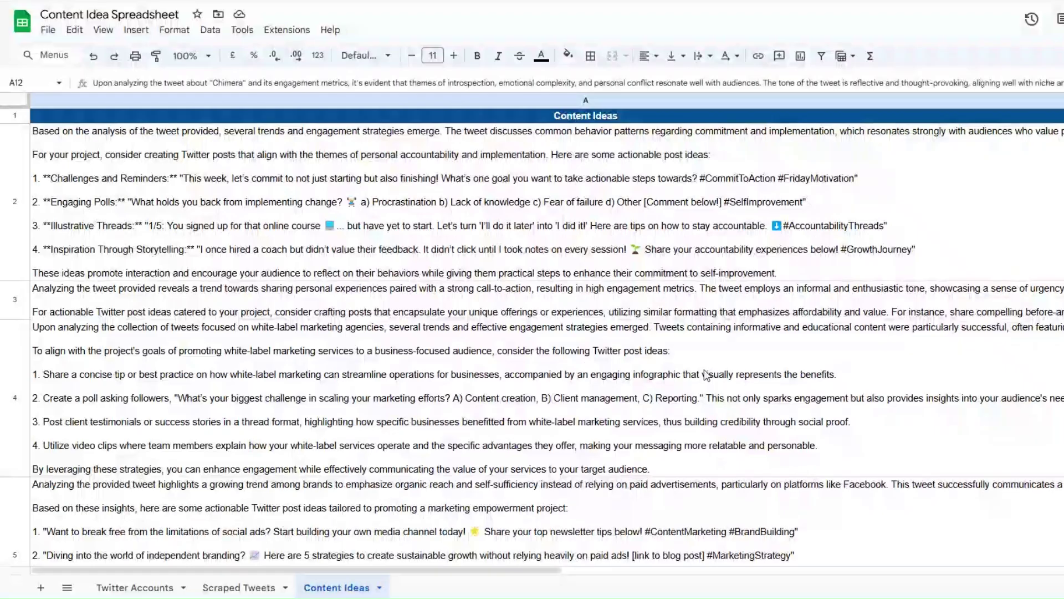
# Review the generated entries in the Content Ideas sheet of Content Idea Spreadsheet, from the first rows to the last filled row.
pyautogui.scroll(-20, 676, 378)
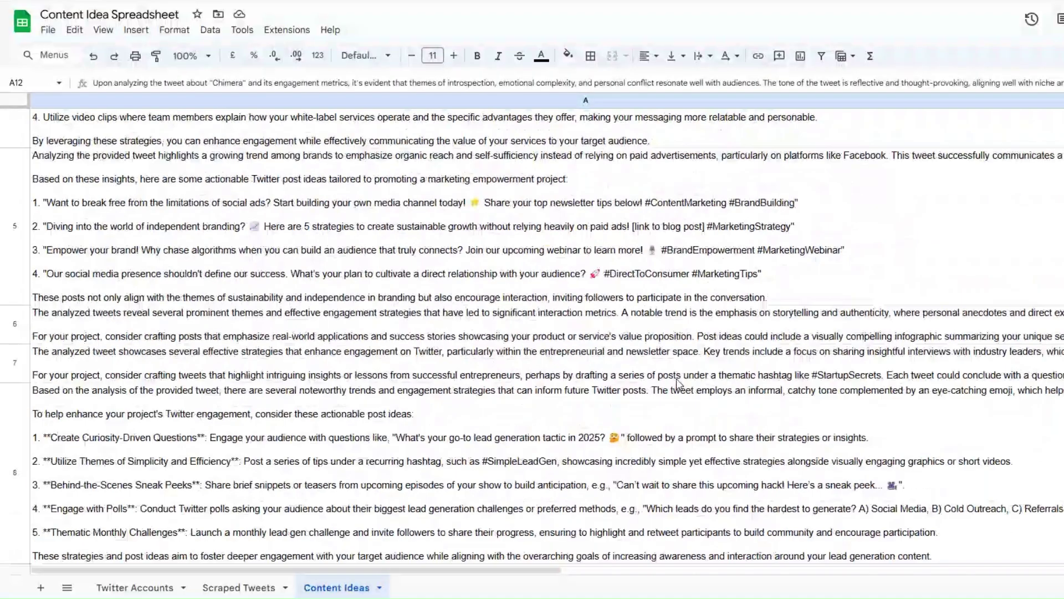
pyautogui.scroll(1, 676, 388)
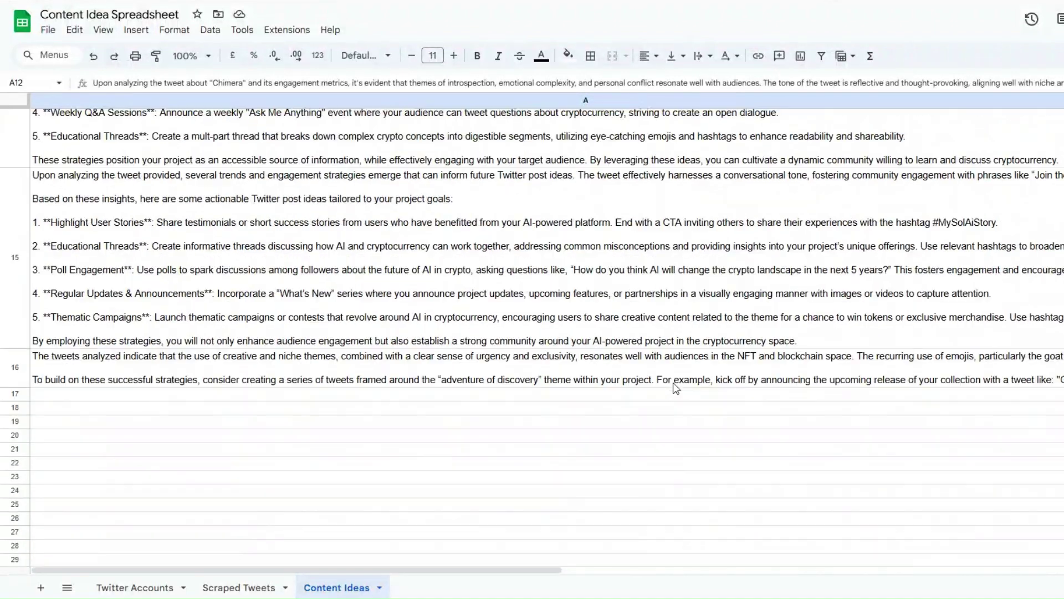
pyautogui.click(406, 370)
pyautogui.scroll(15, 407, 370)
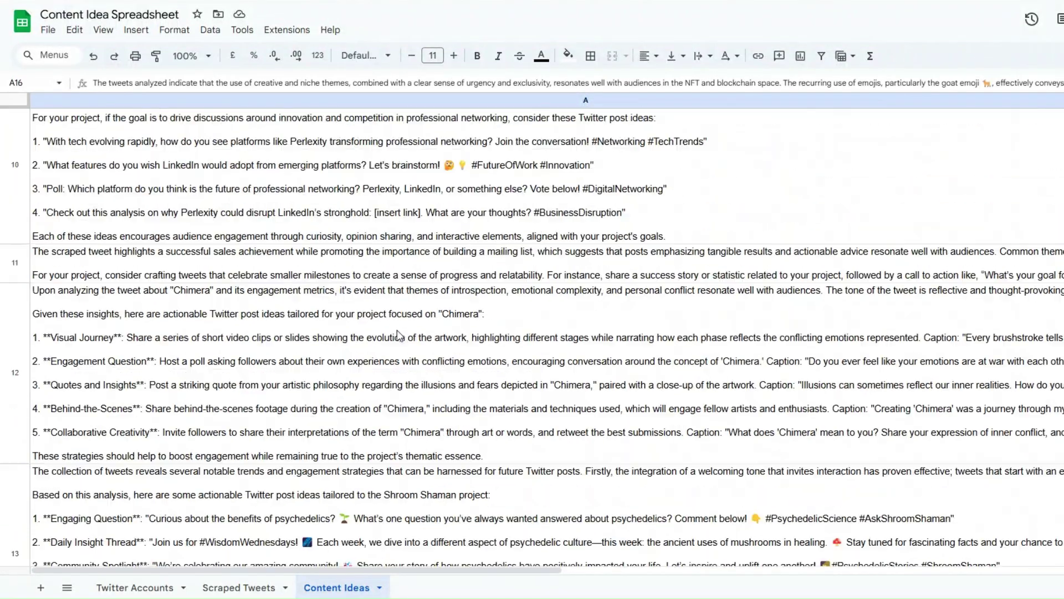
# Insert three empty rows above the "Chimera" entry in row 12 to separate the new content ideas from the earlier ones.
pyautogui.rightClick(333, 360)
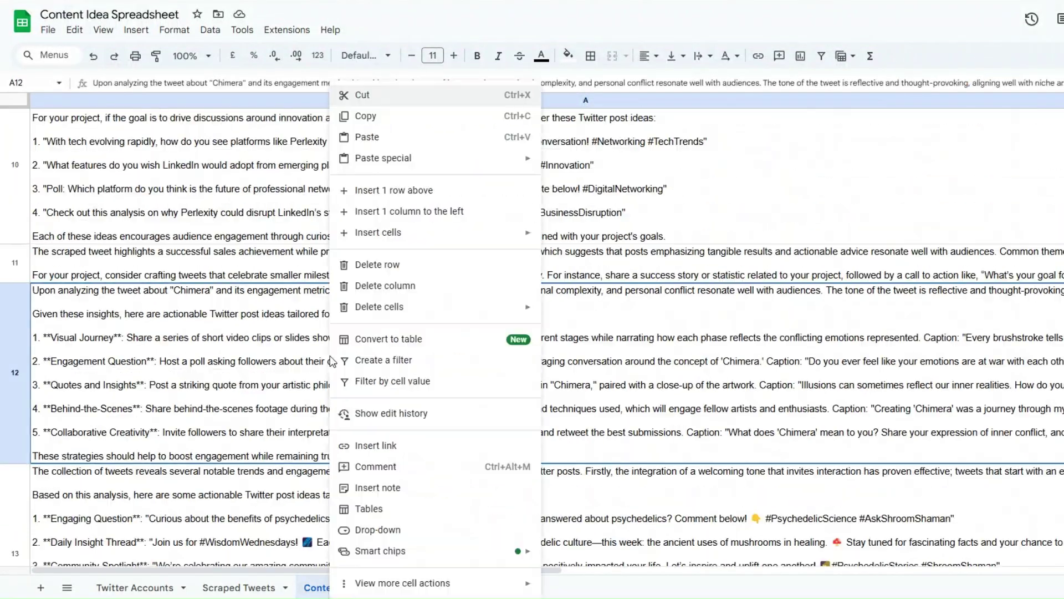
pyautogui.click(355, 189)
pyautogui.rightClick(322, 282)
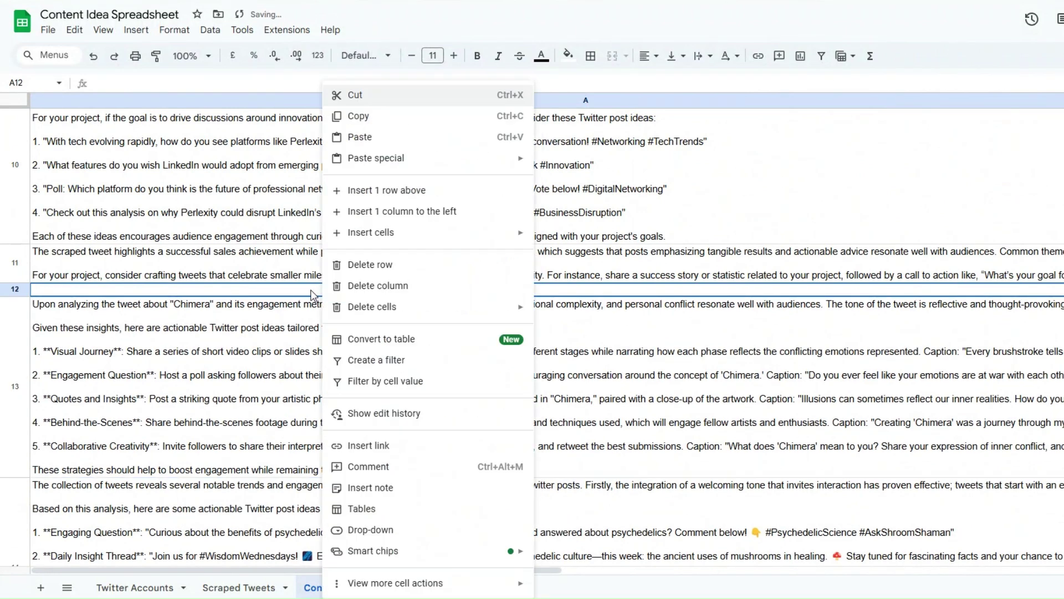
pyautogui.click(372, 188)
pyautogui.rightClick(331, 296)
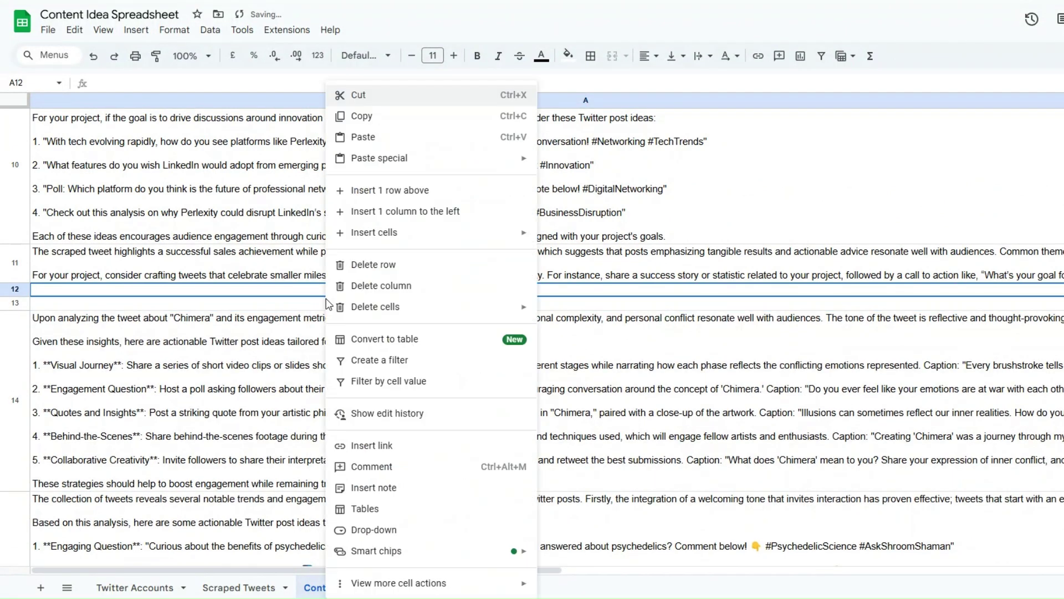
pyautogui.click(366, 189)
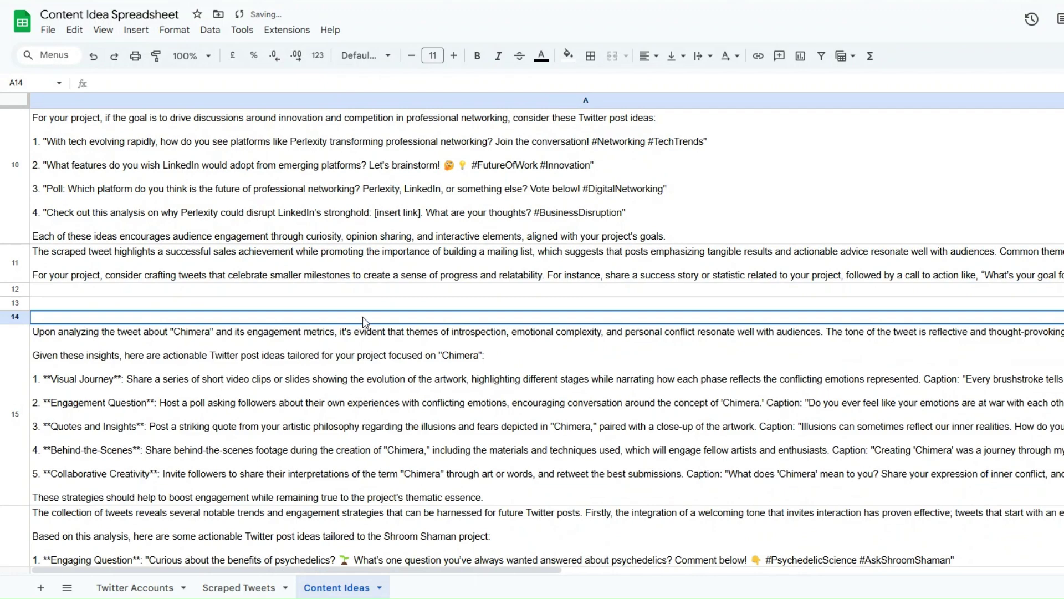
# Examine the content ideas around the inserted blank rows, including the NFT drop suggestion in the Shroom Shaman entry.
pyautogui.doubleClick(381, 260)
pyautogui.moveTo(265, 299); pyautogui.dragTo(260, 331)
pyautogui.click(477, 418)
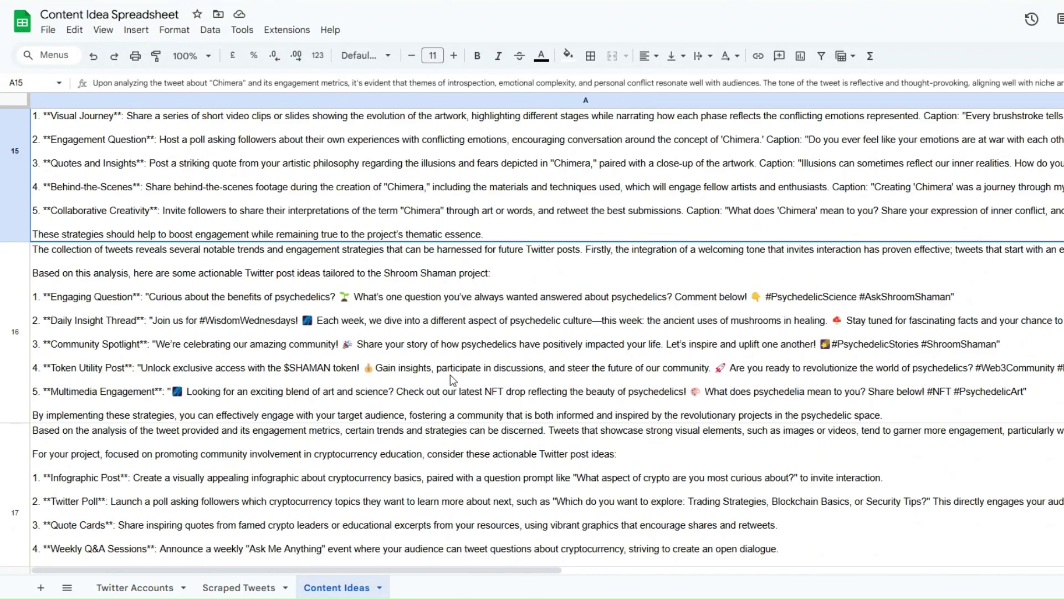
pyautogui.doubleClick(412, 393)
pyautogui.moveTo(441, 424); pyautogui.dragTo(579, 417)
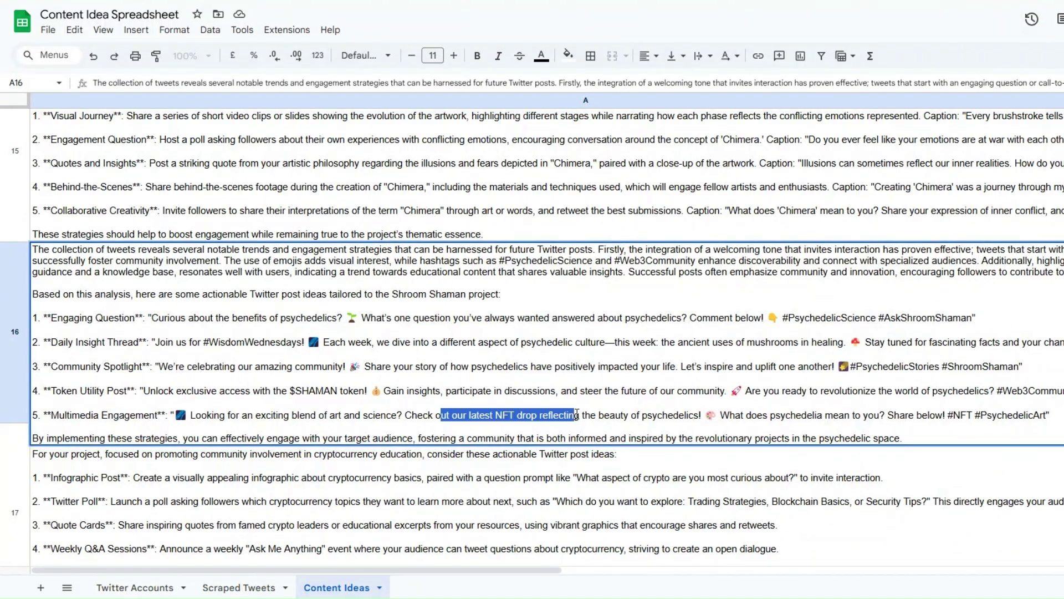